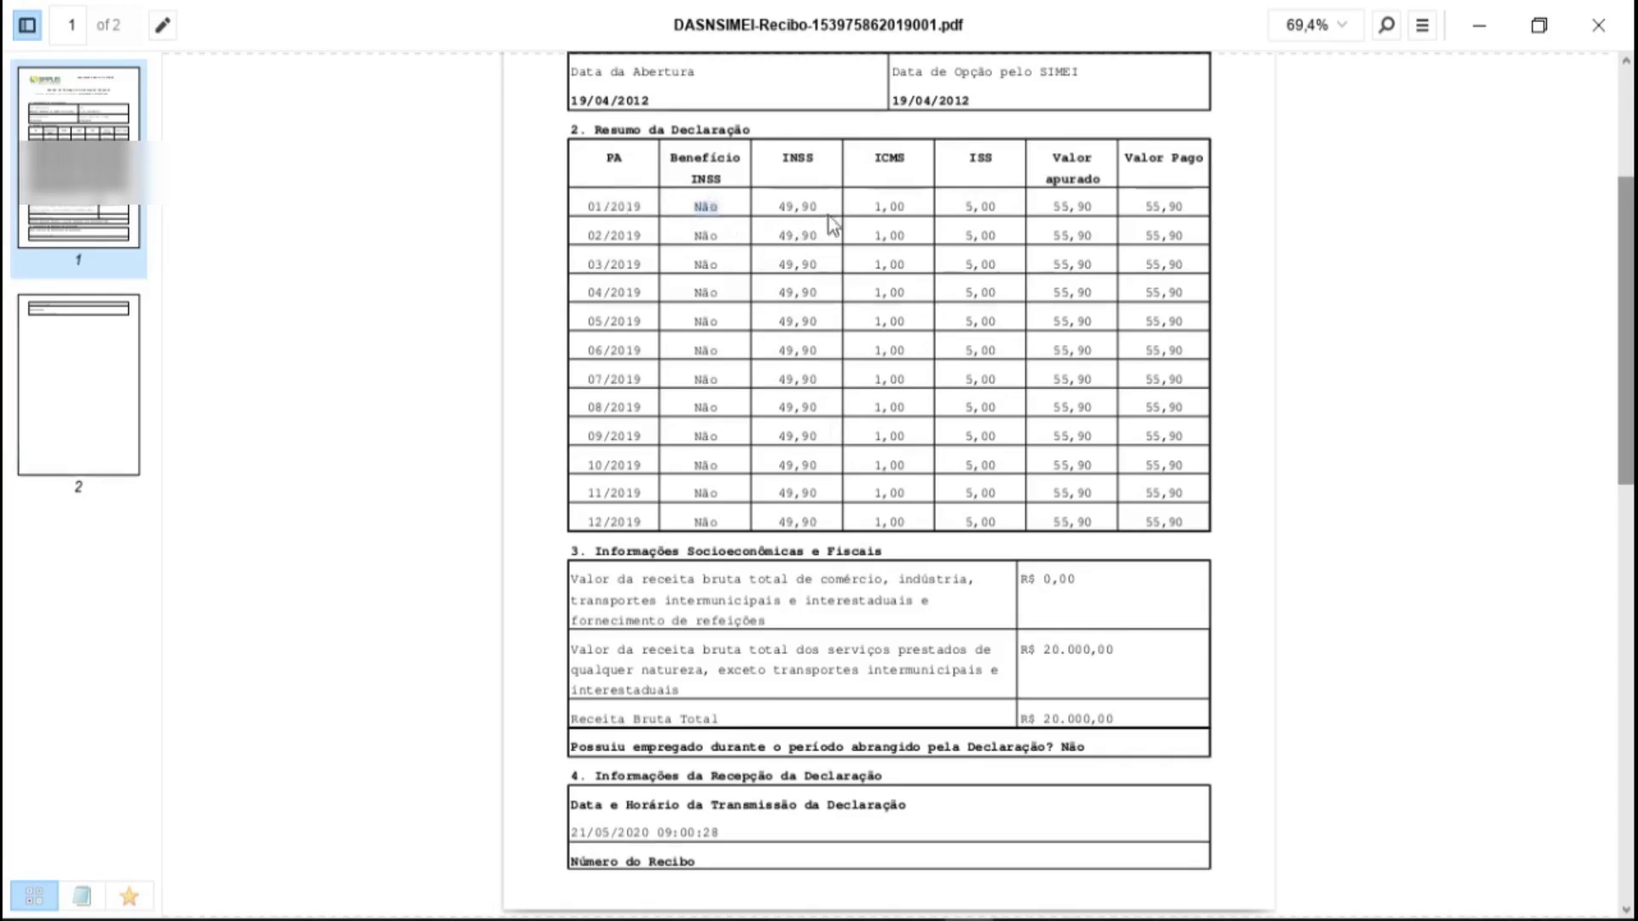
- Examine the monthly INSS amounts and the gross revenue figures in the DASN-SIMEI receipt
drag(775, 206, 836, 213)
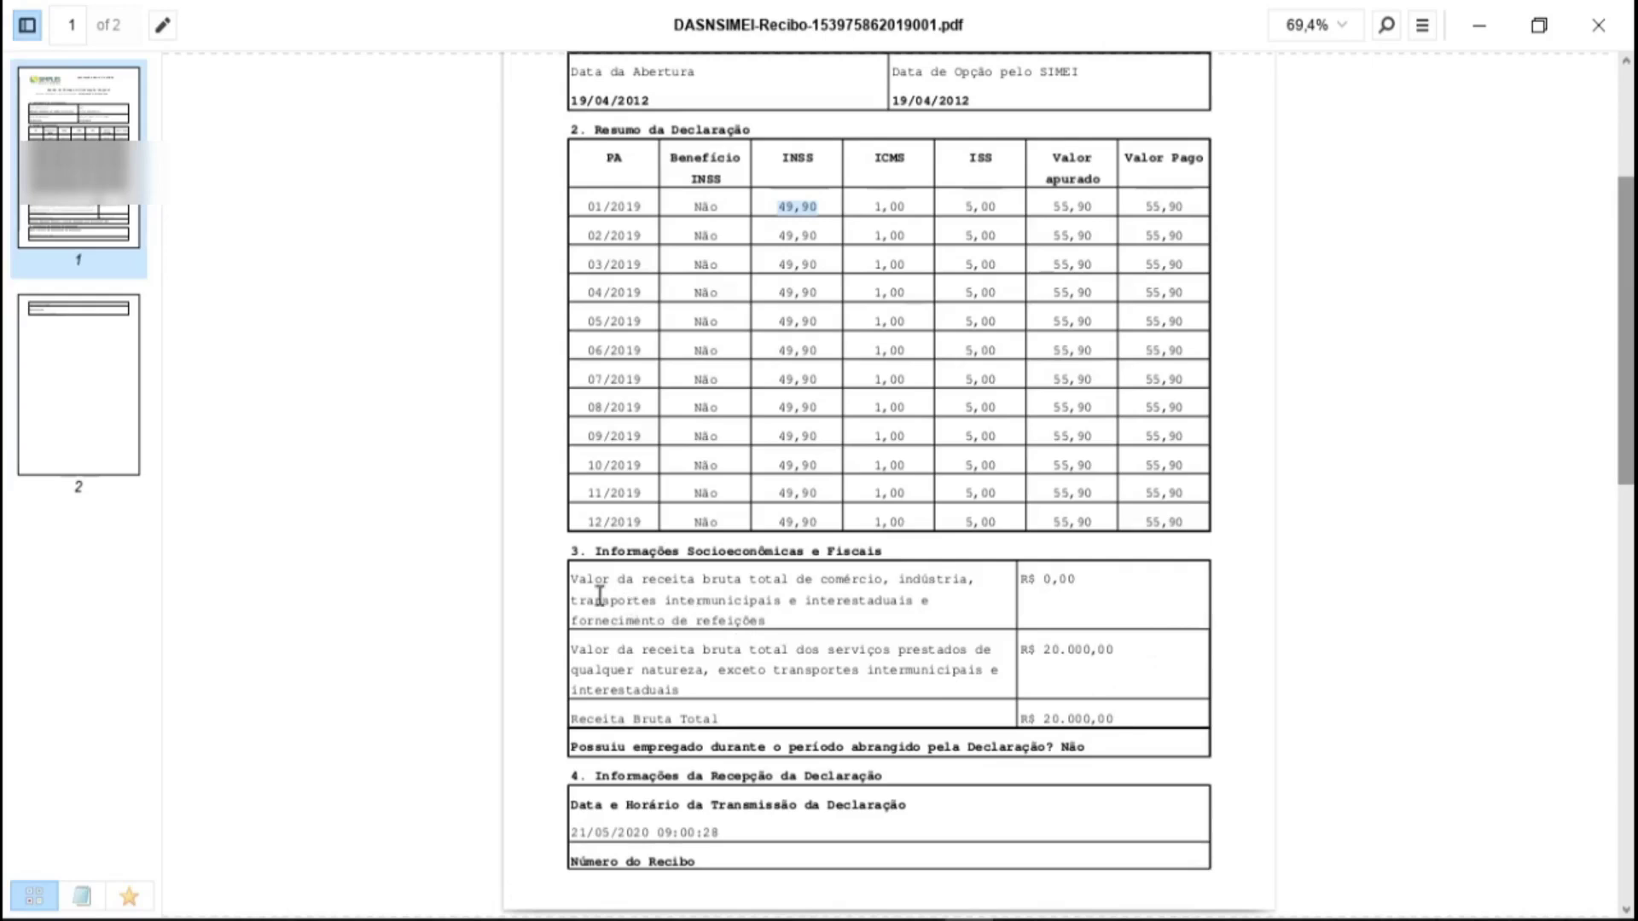
double_click(841, 580)
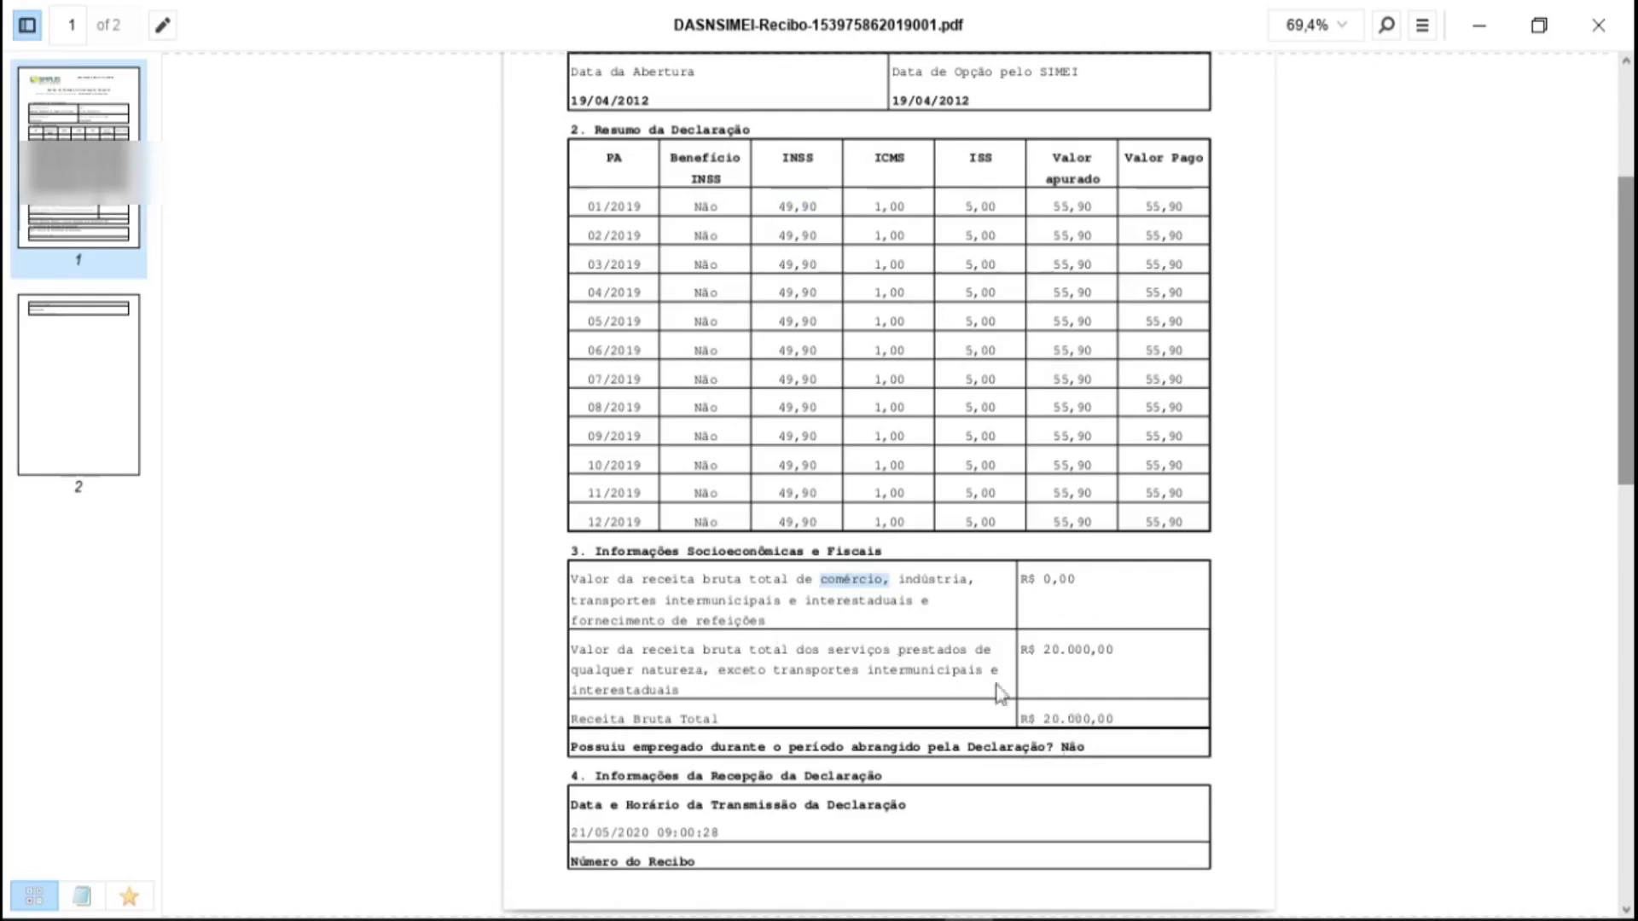
drag(1043, 650, 1125, 651)
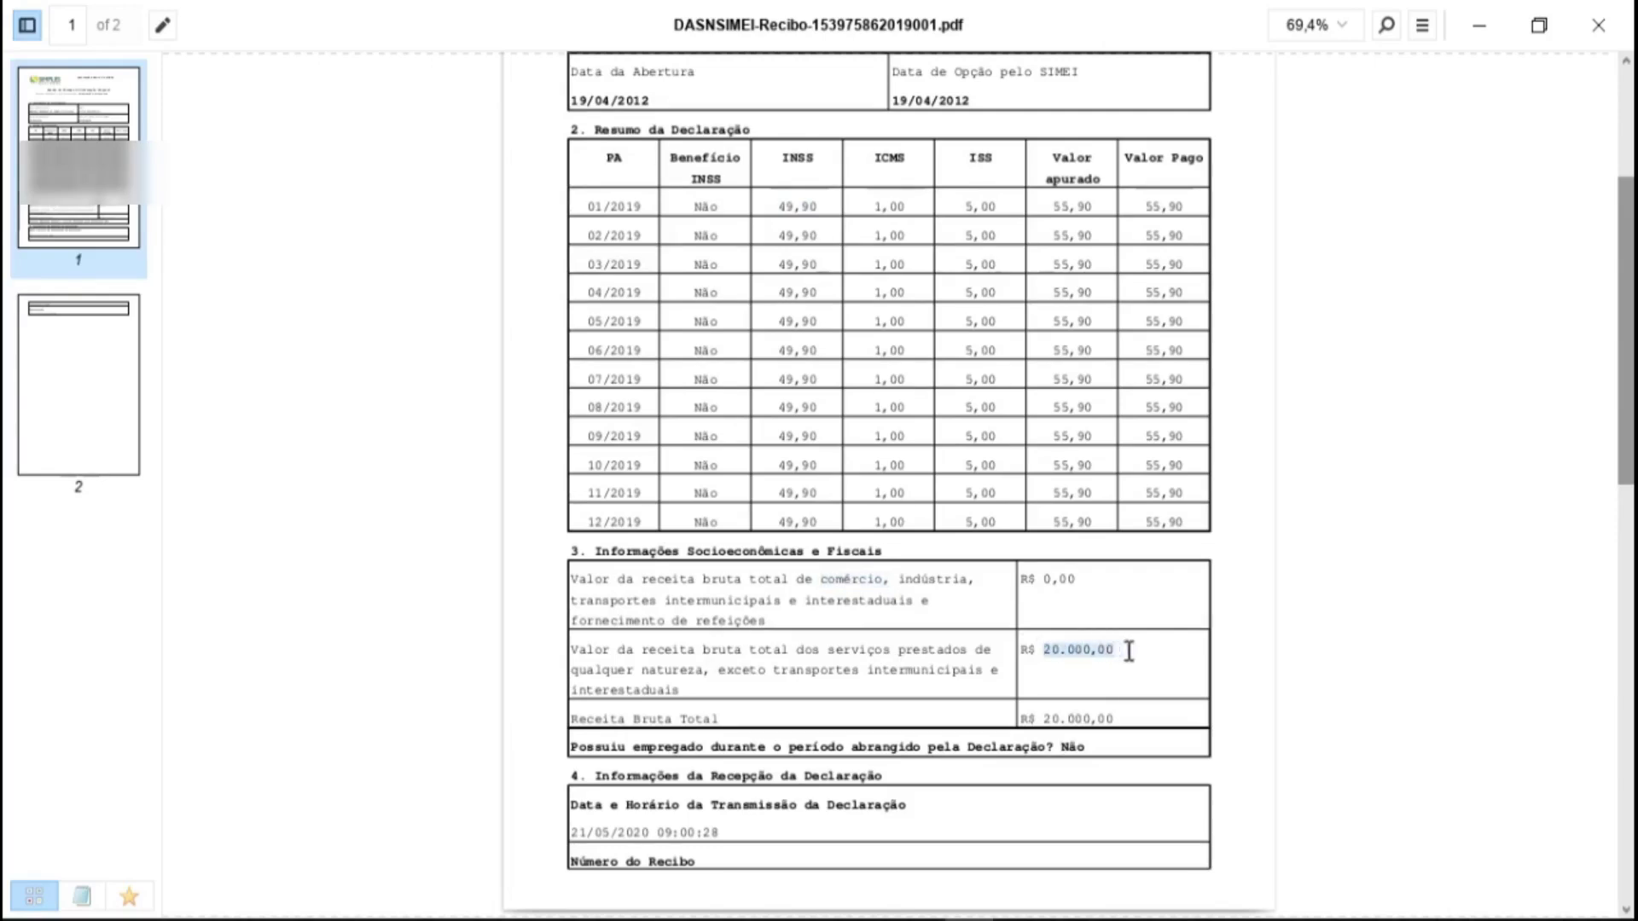
click(1058, 717)
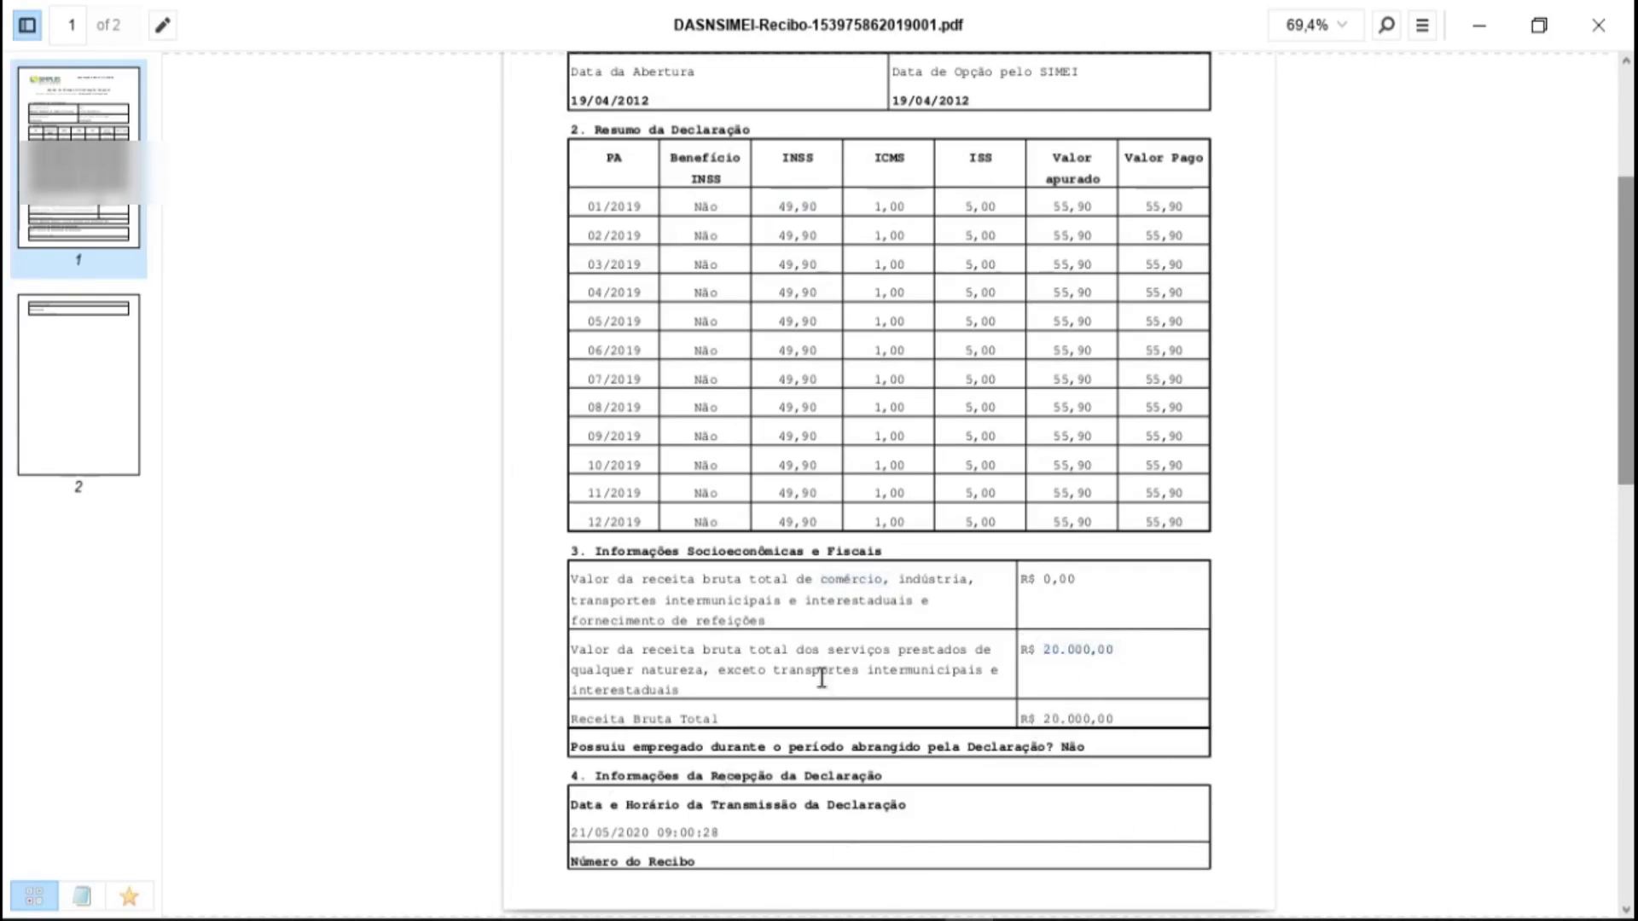
drag(778, 205, 835, 519)
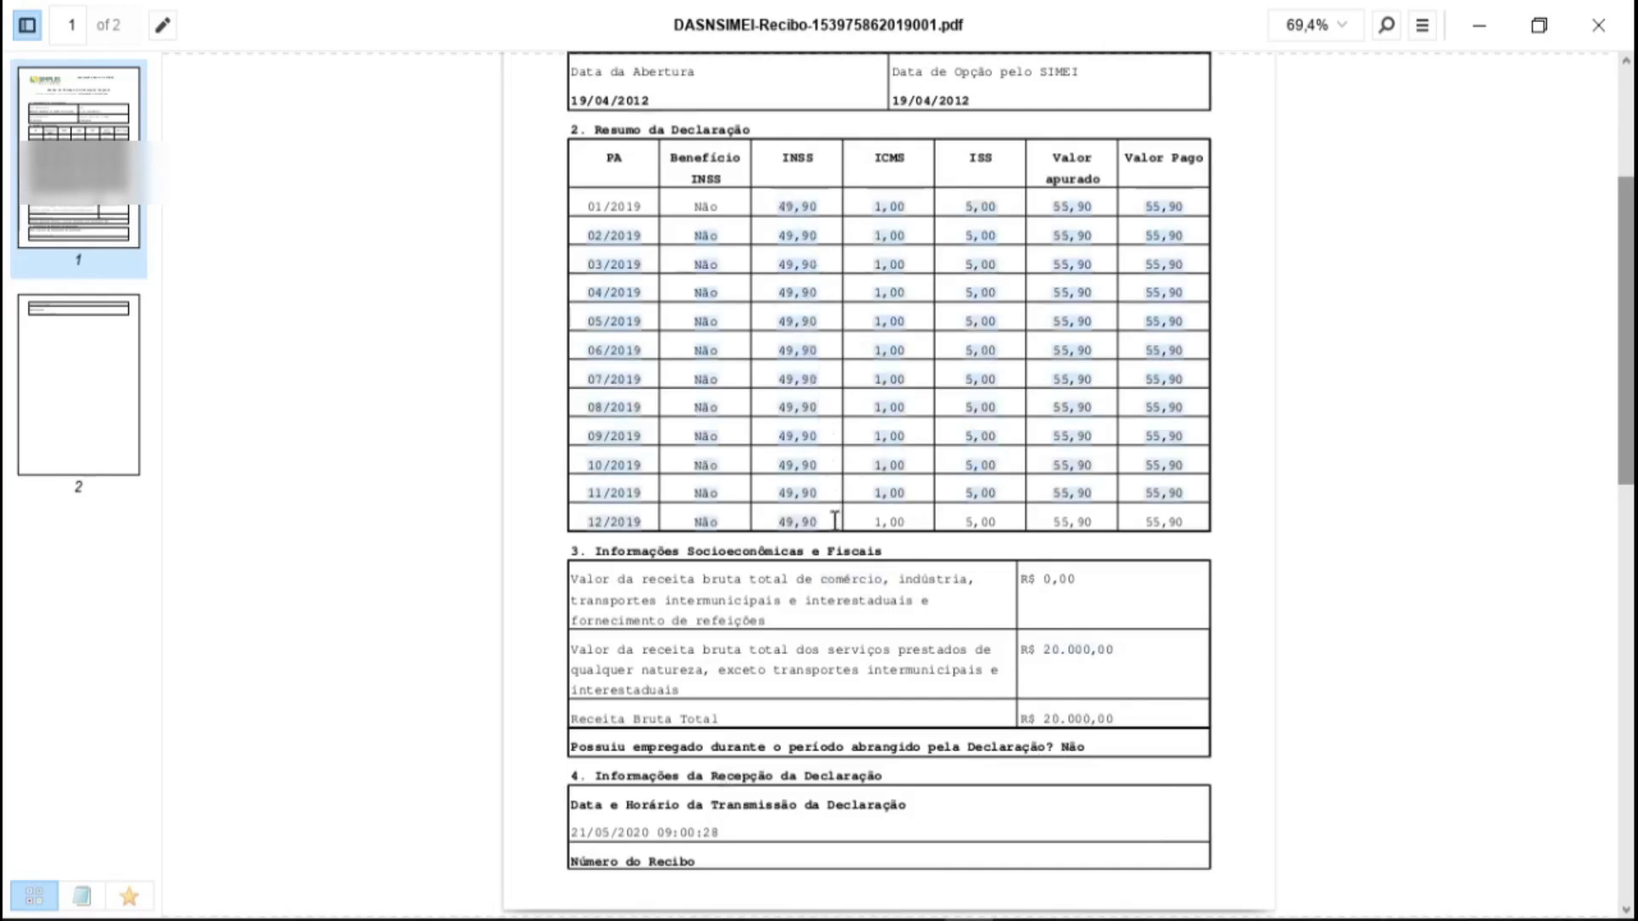
click(835, 522)
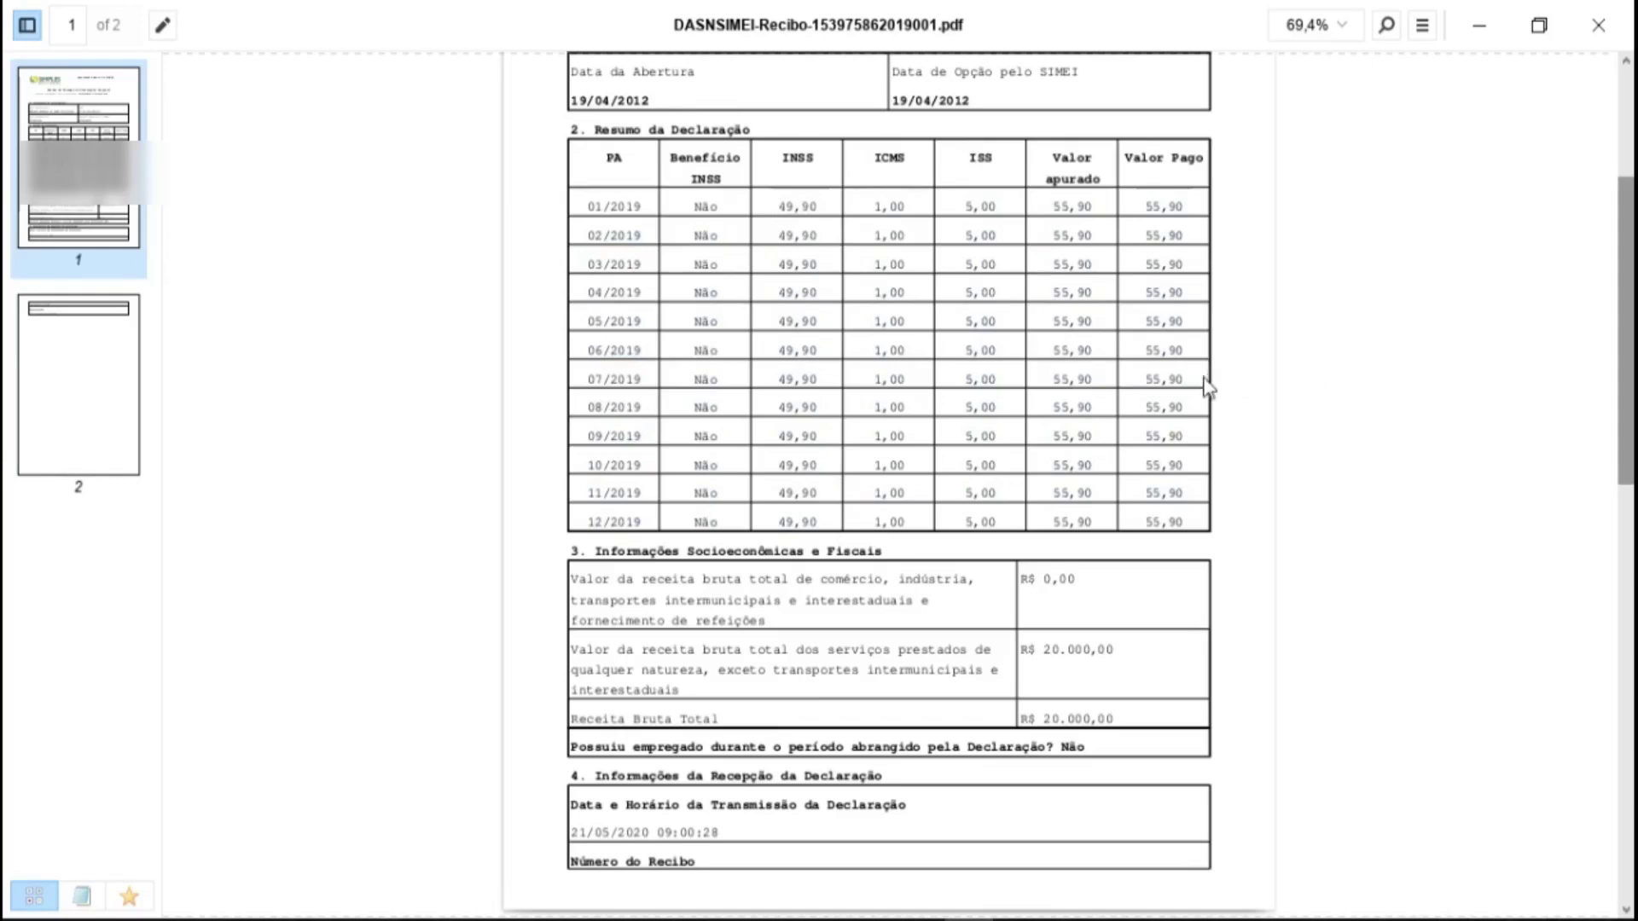
- Switch to the LibreOffice Writer calculation rules document and examine the annual INSS calculation under Prestação de Serviços e Comercio
key(alt+Tab)
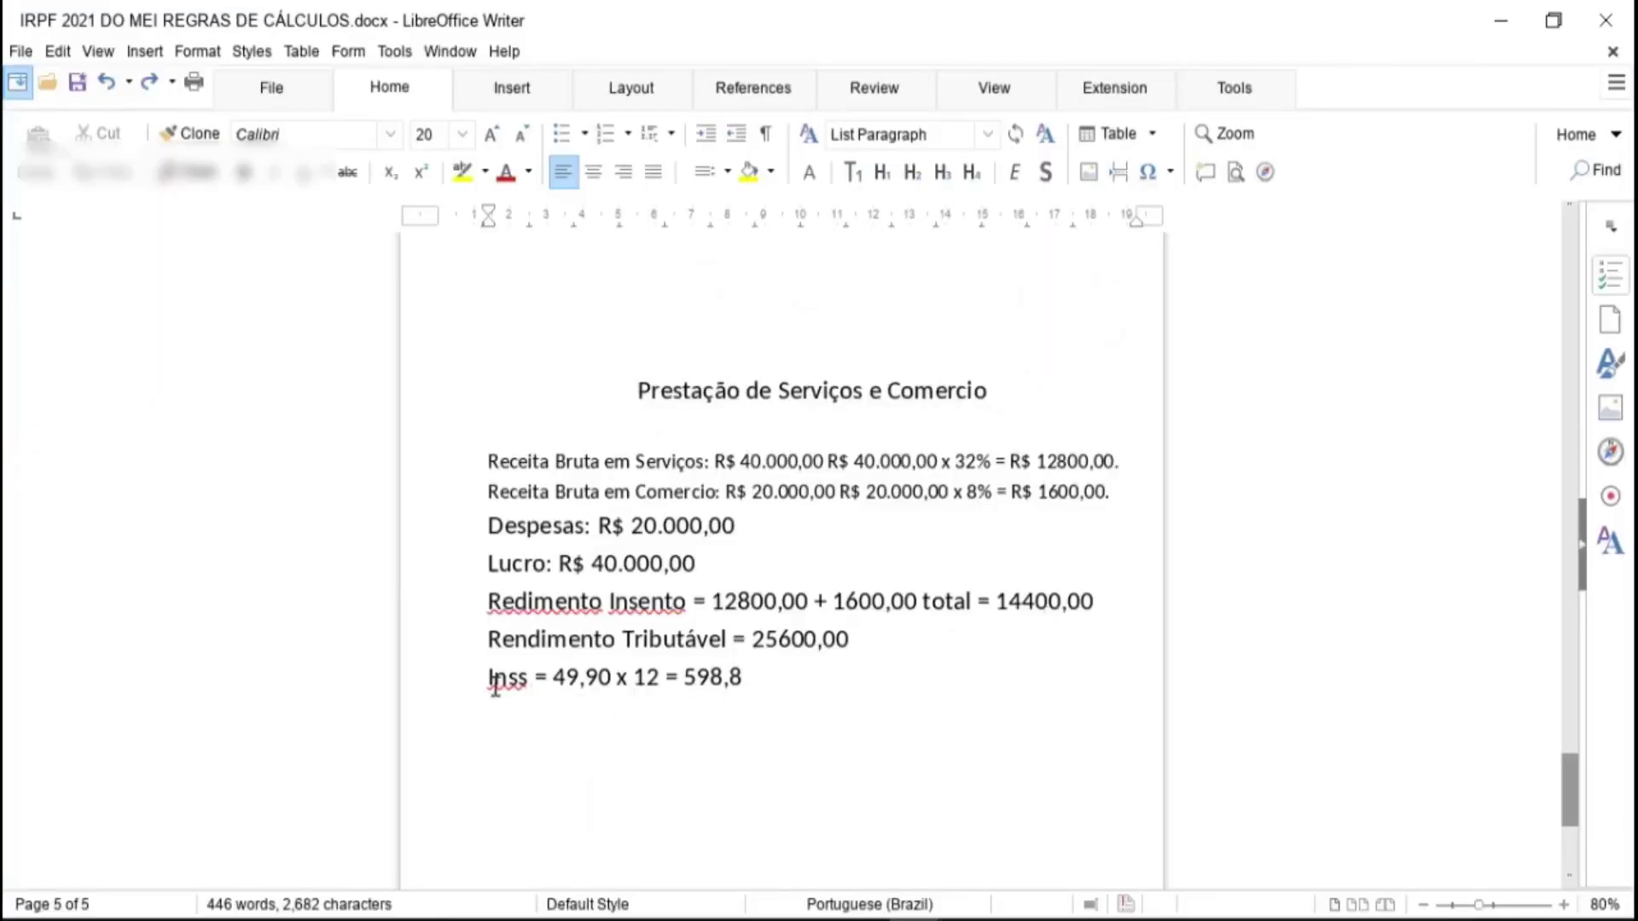
double_click(512, 683)
double_click(607, 678)
click(664, 677)
double_click(719, 676)
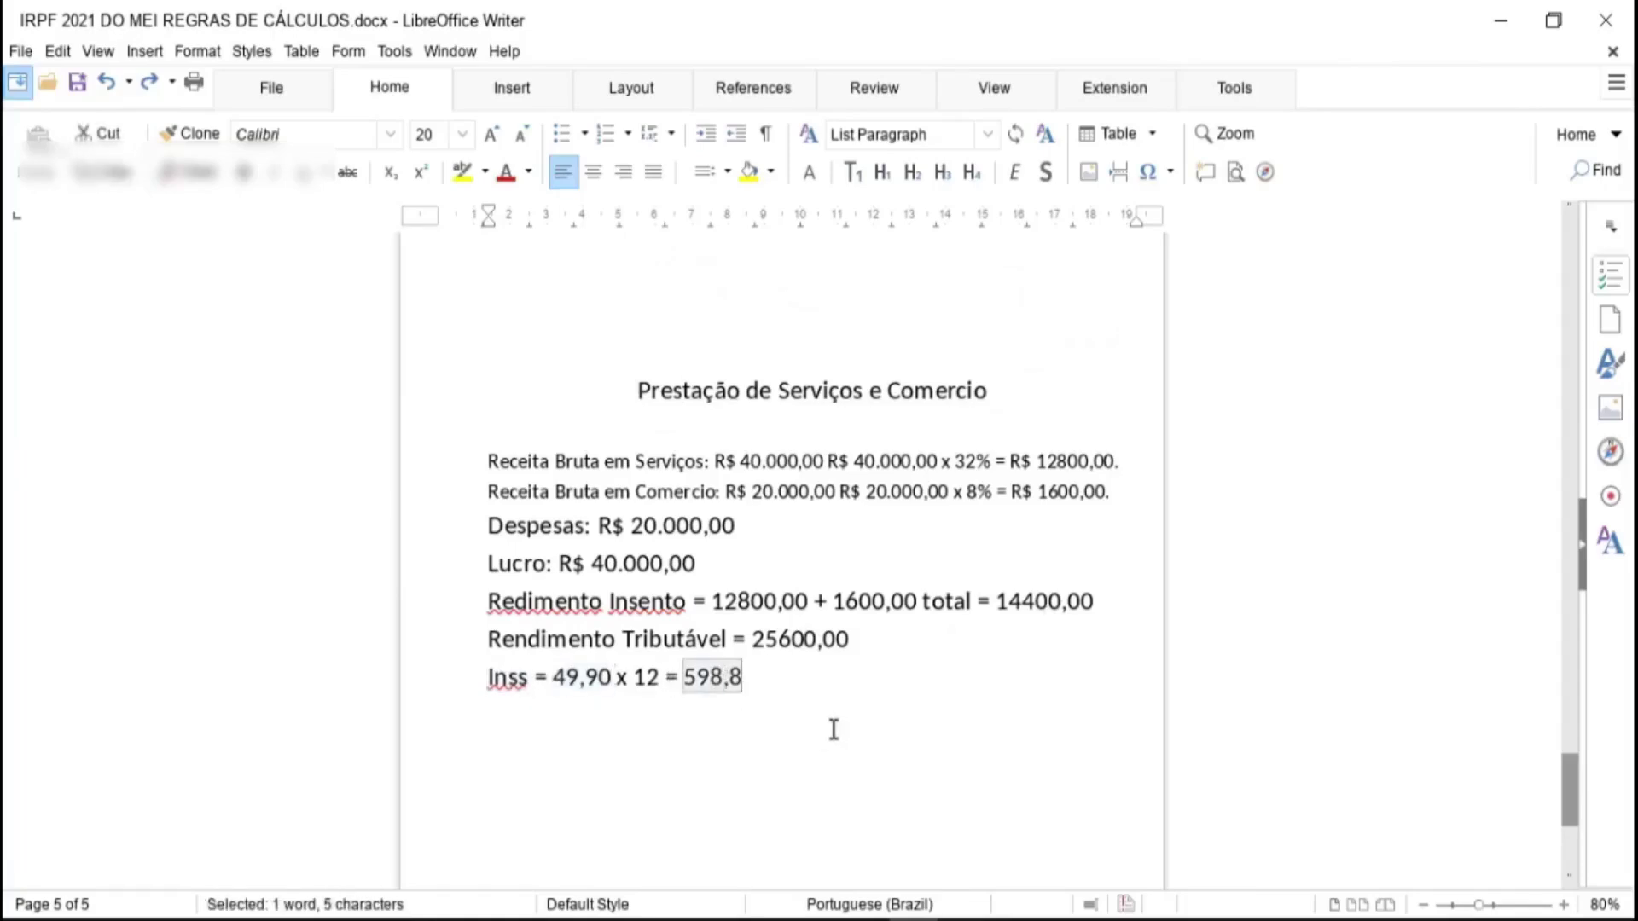
click(631, 676)
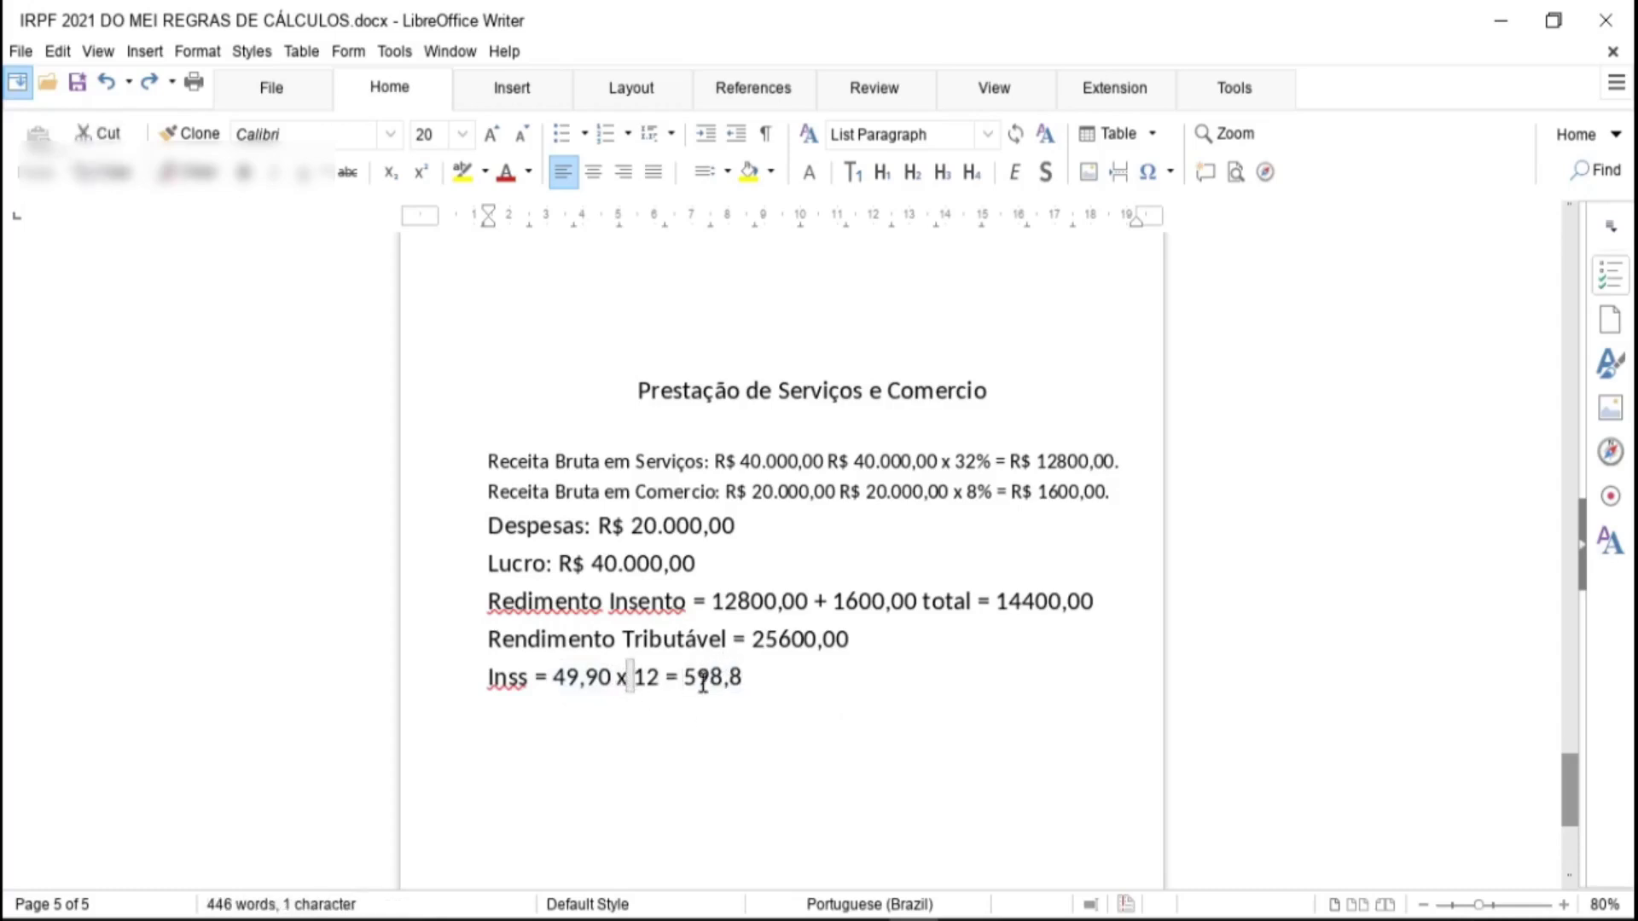
click(745, 676)
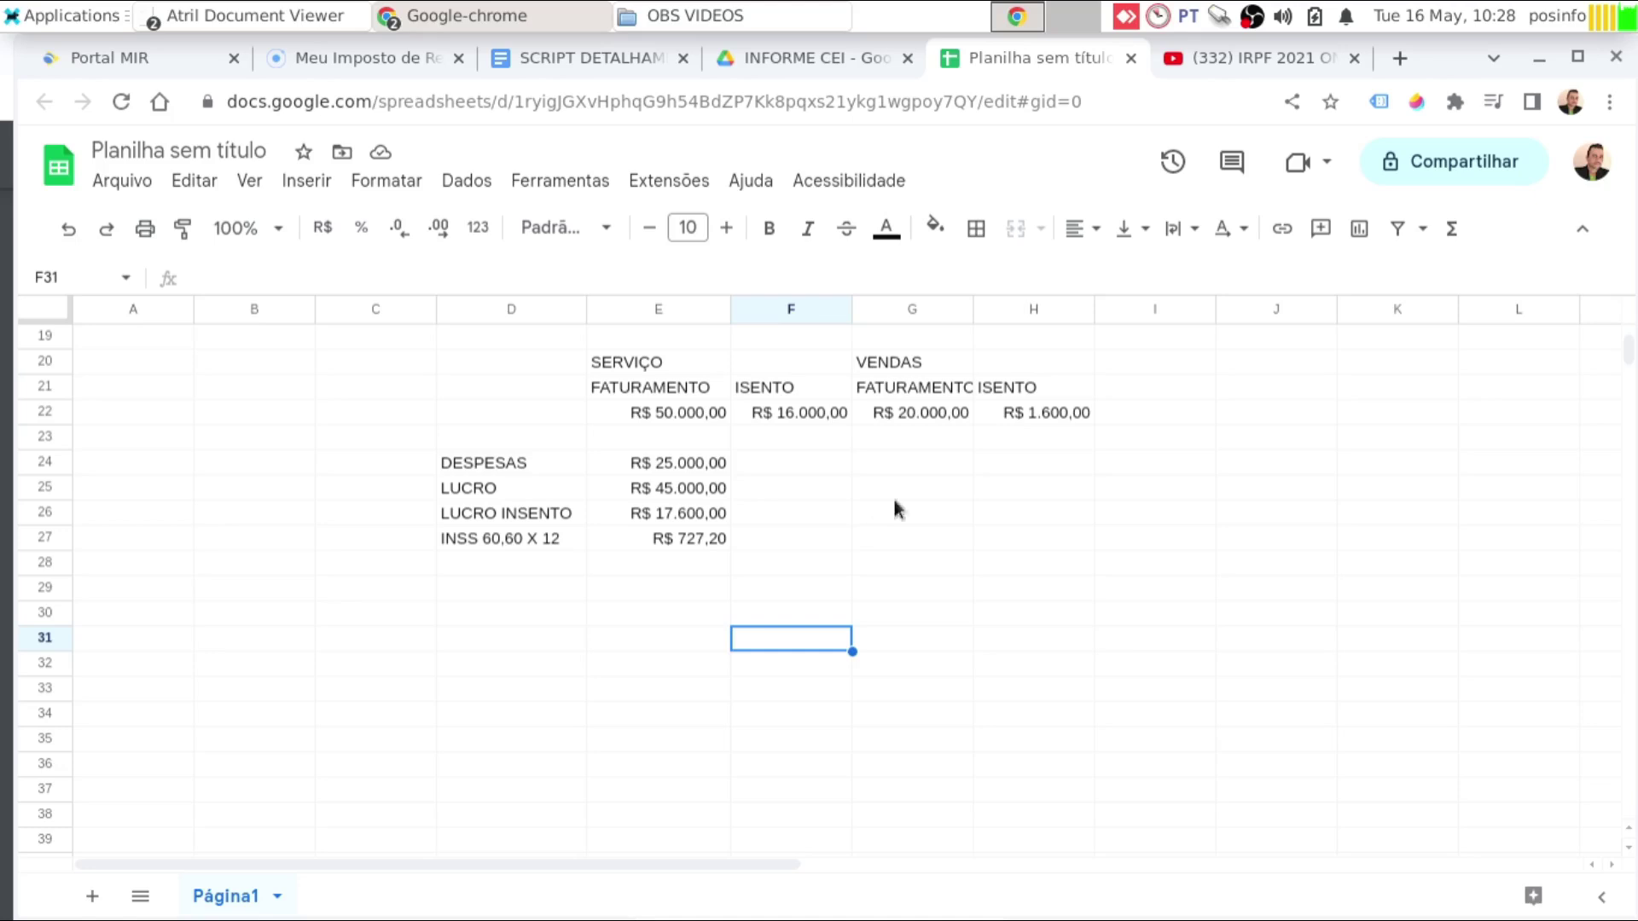
- In the Google Sheets spreadsheet, examine the revenue and exempt-portion cells for SERVIÇO and VENDAS in row 22
click(624, 369)
click(675, 409)
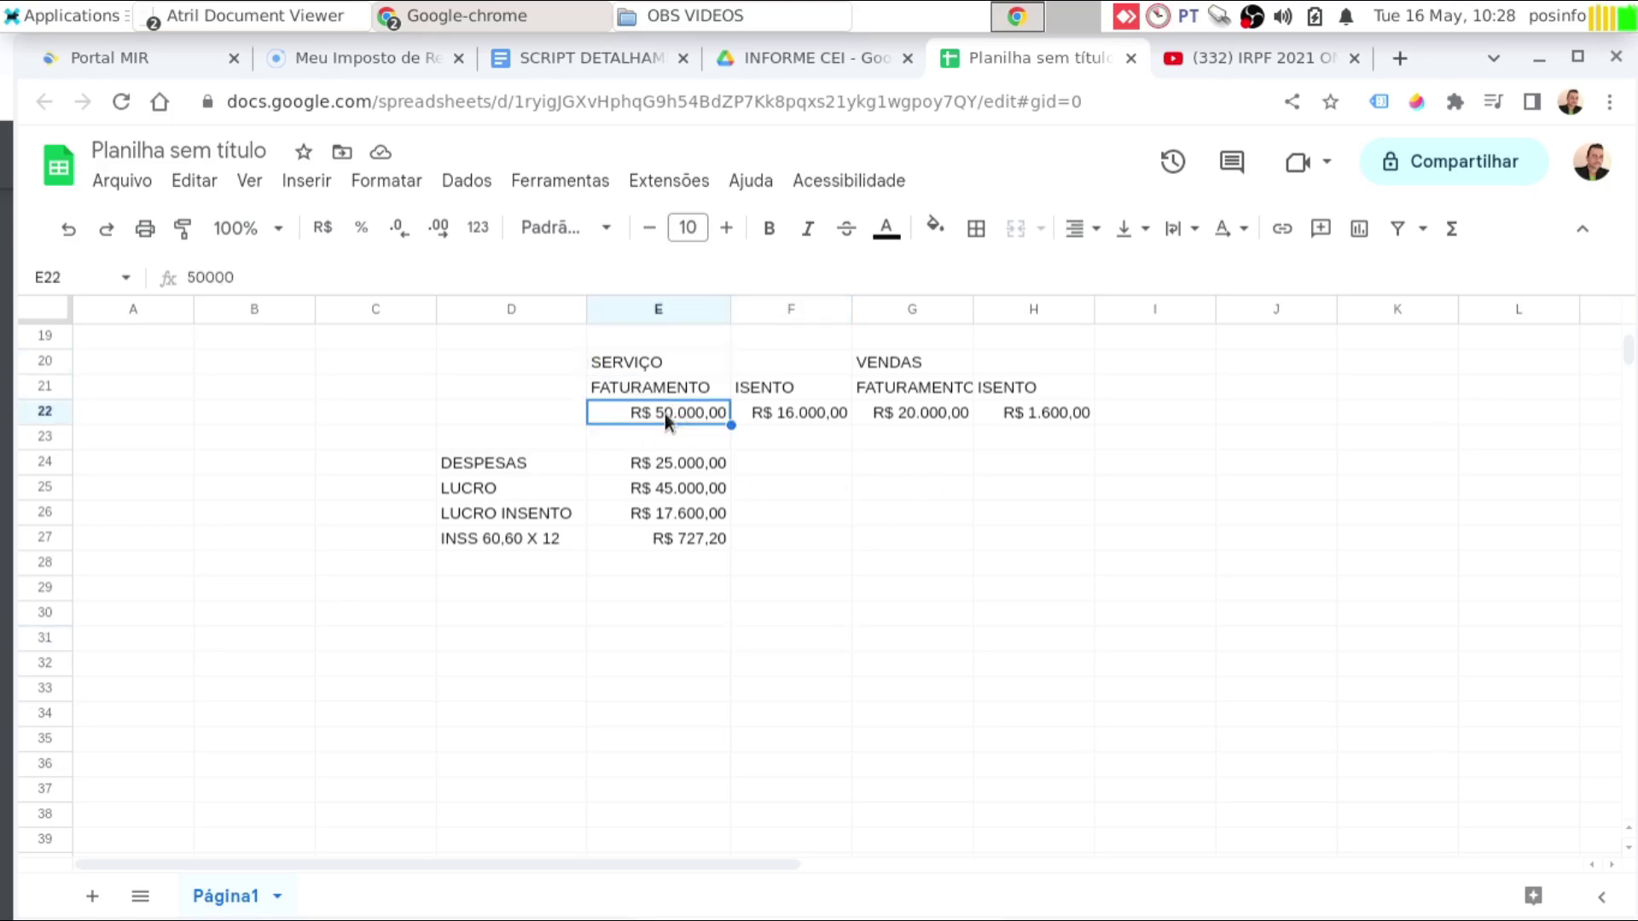
click(790, 418)
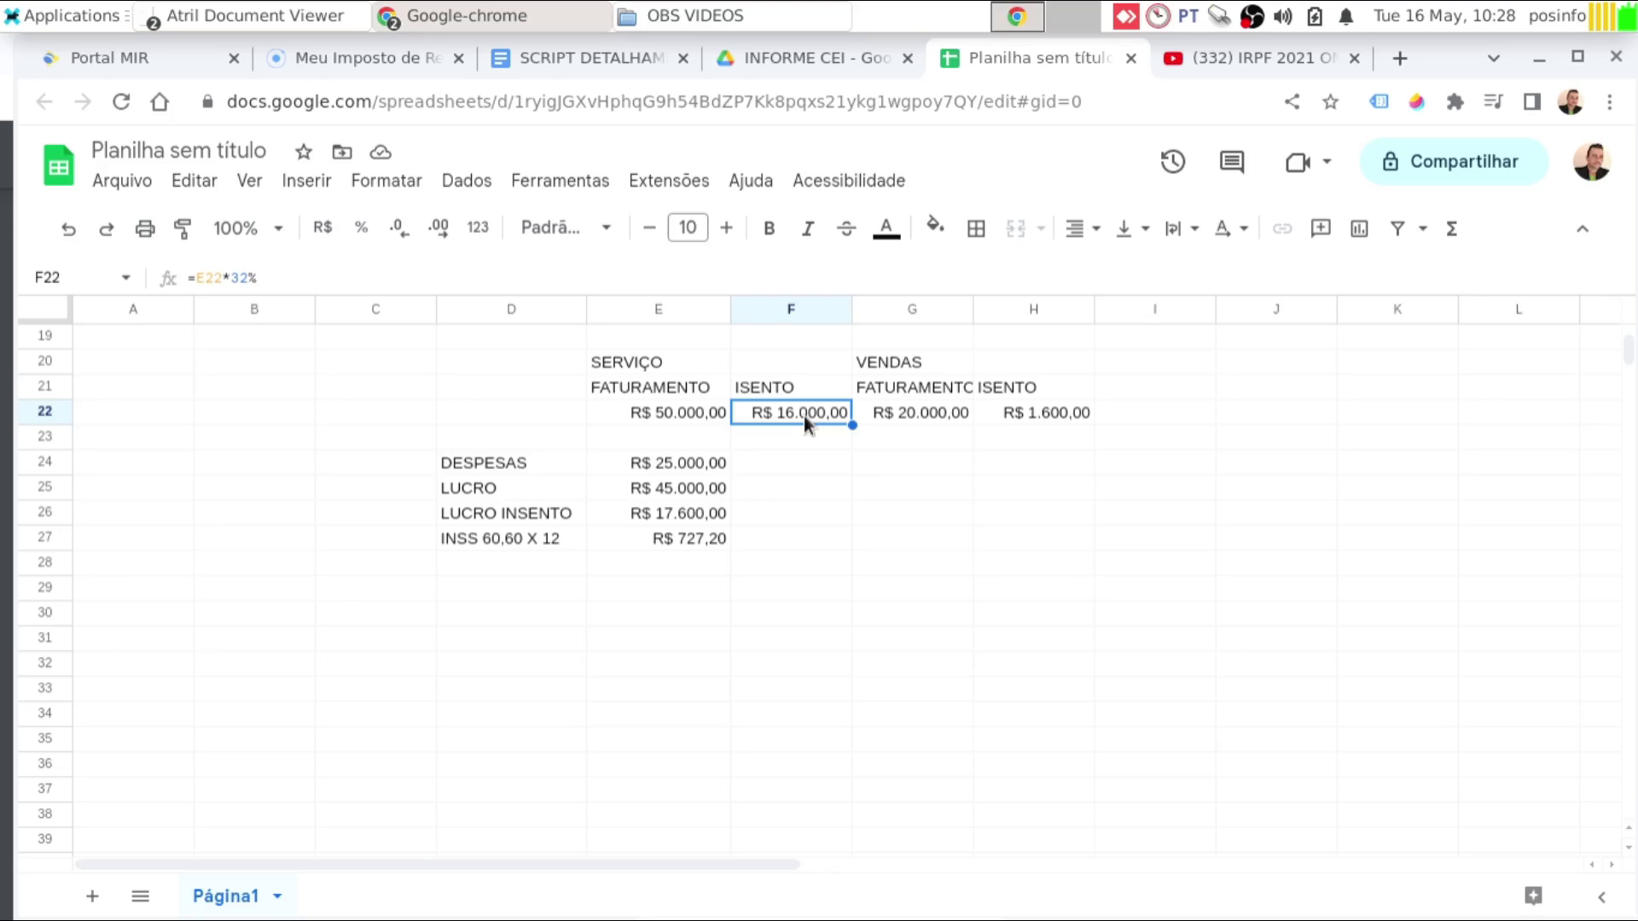
click(916, 411)
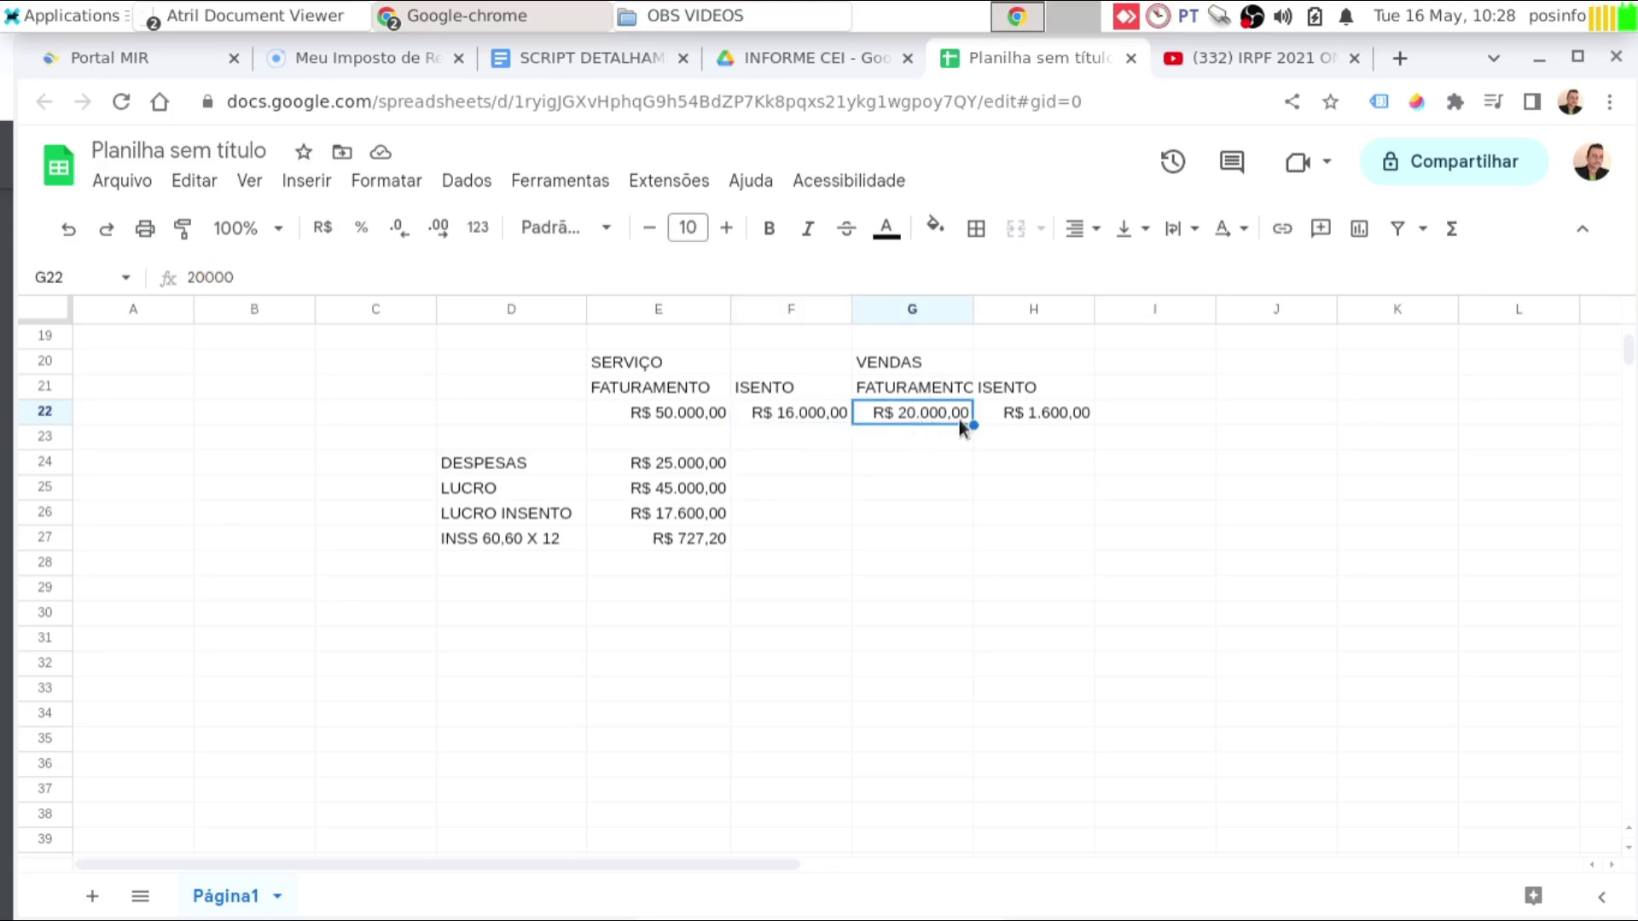
click(1040, 422)
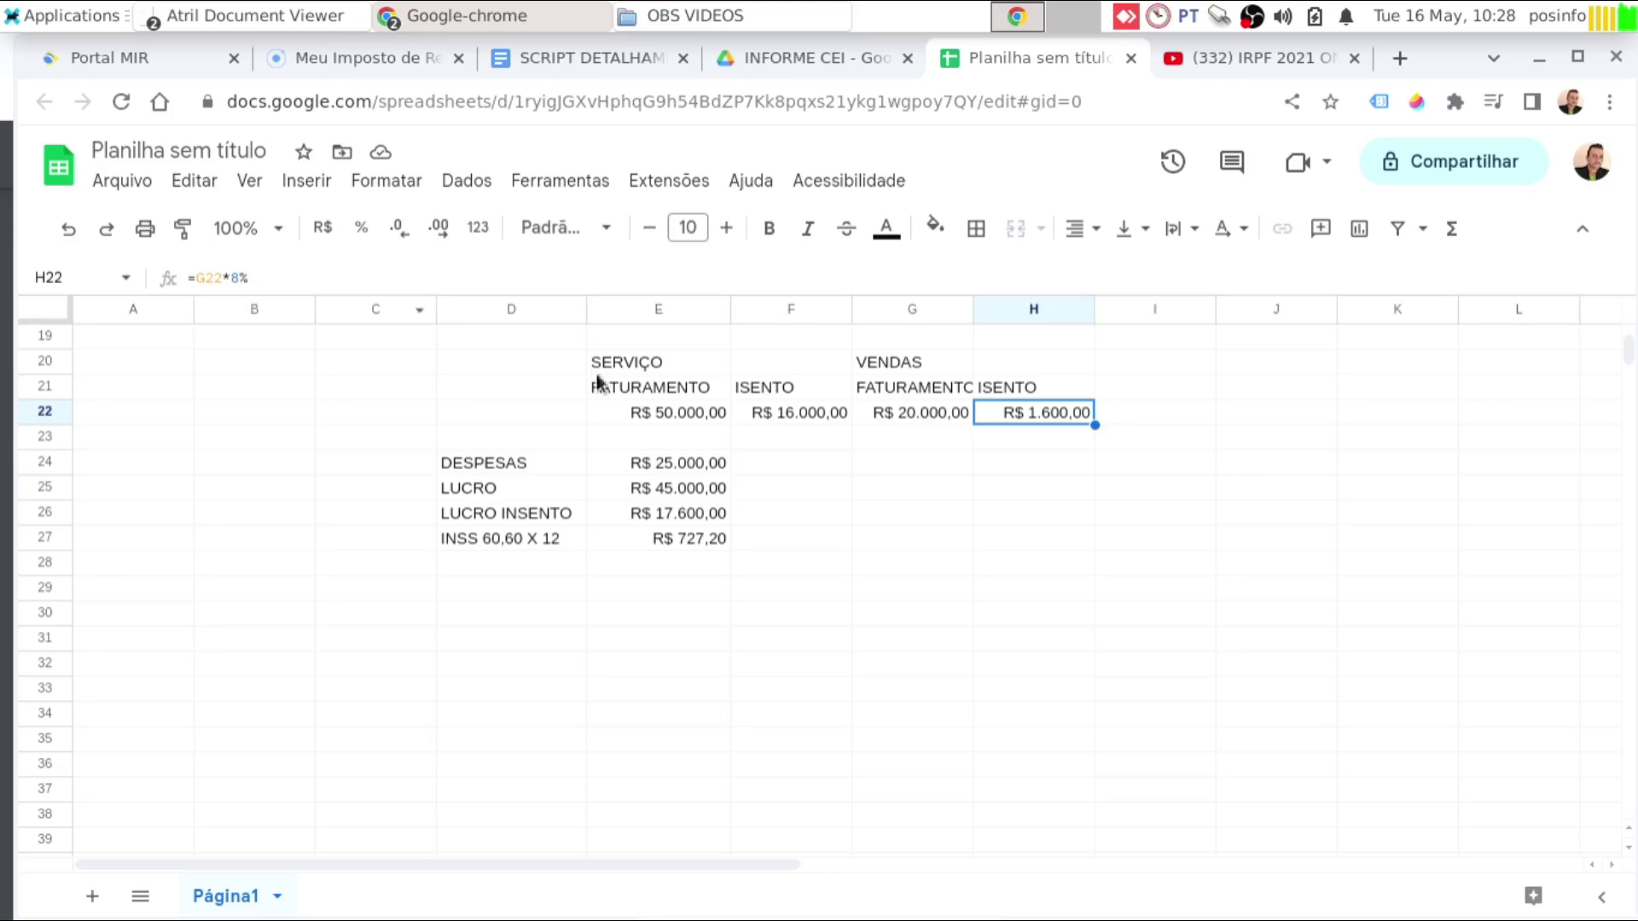
click(1046, 388)
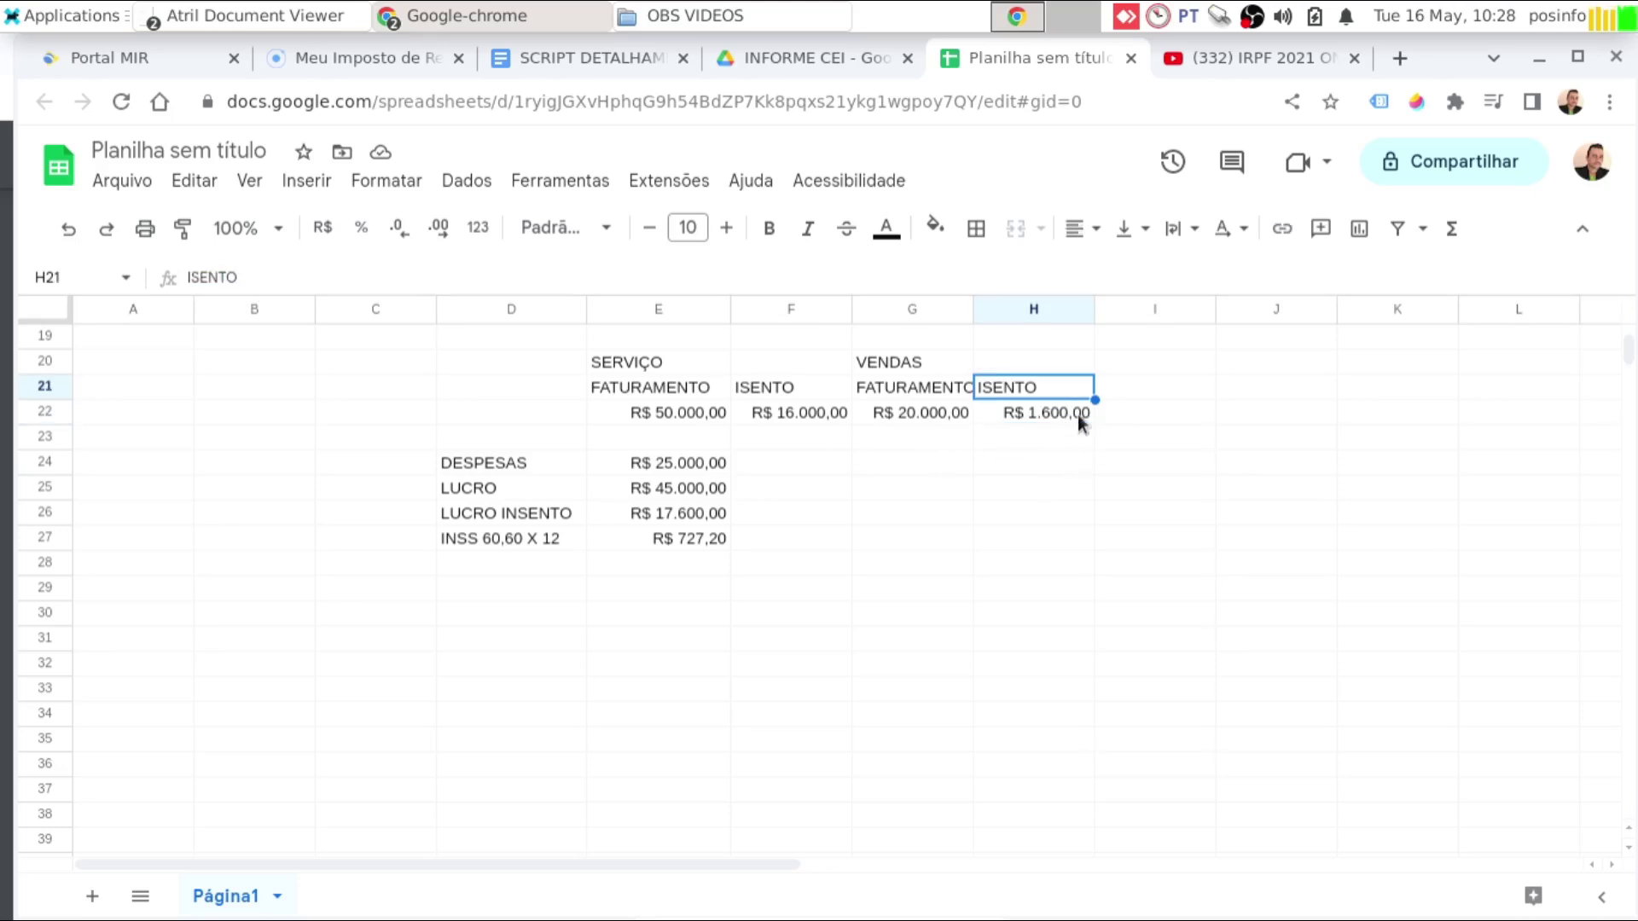
- Examine the DESPESAS amount and the LUCRO formula in E25, including the cells it references
click(526, 476)
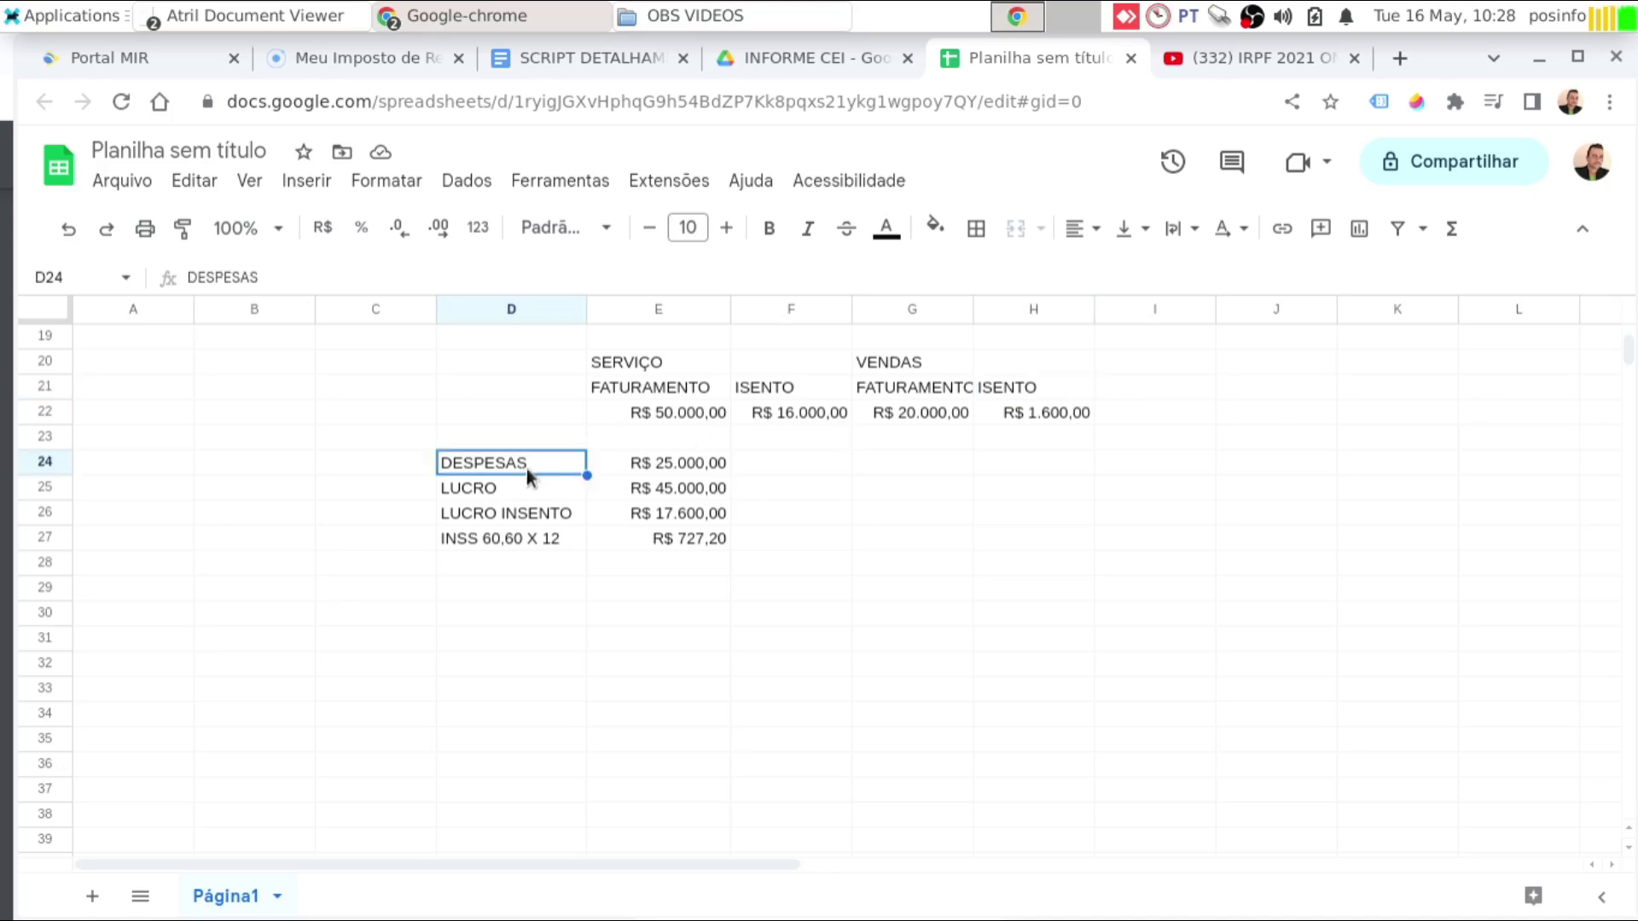
click(682, 462)
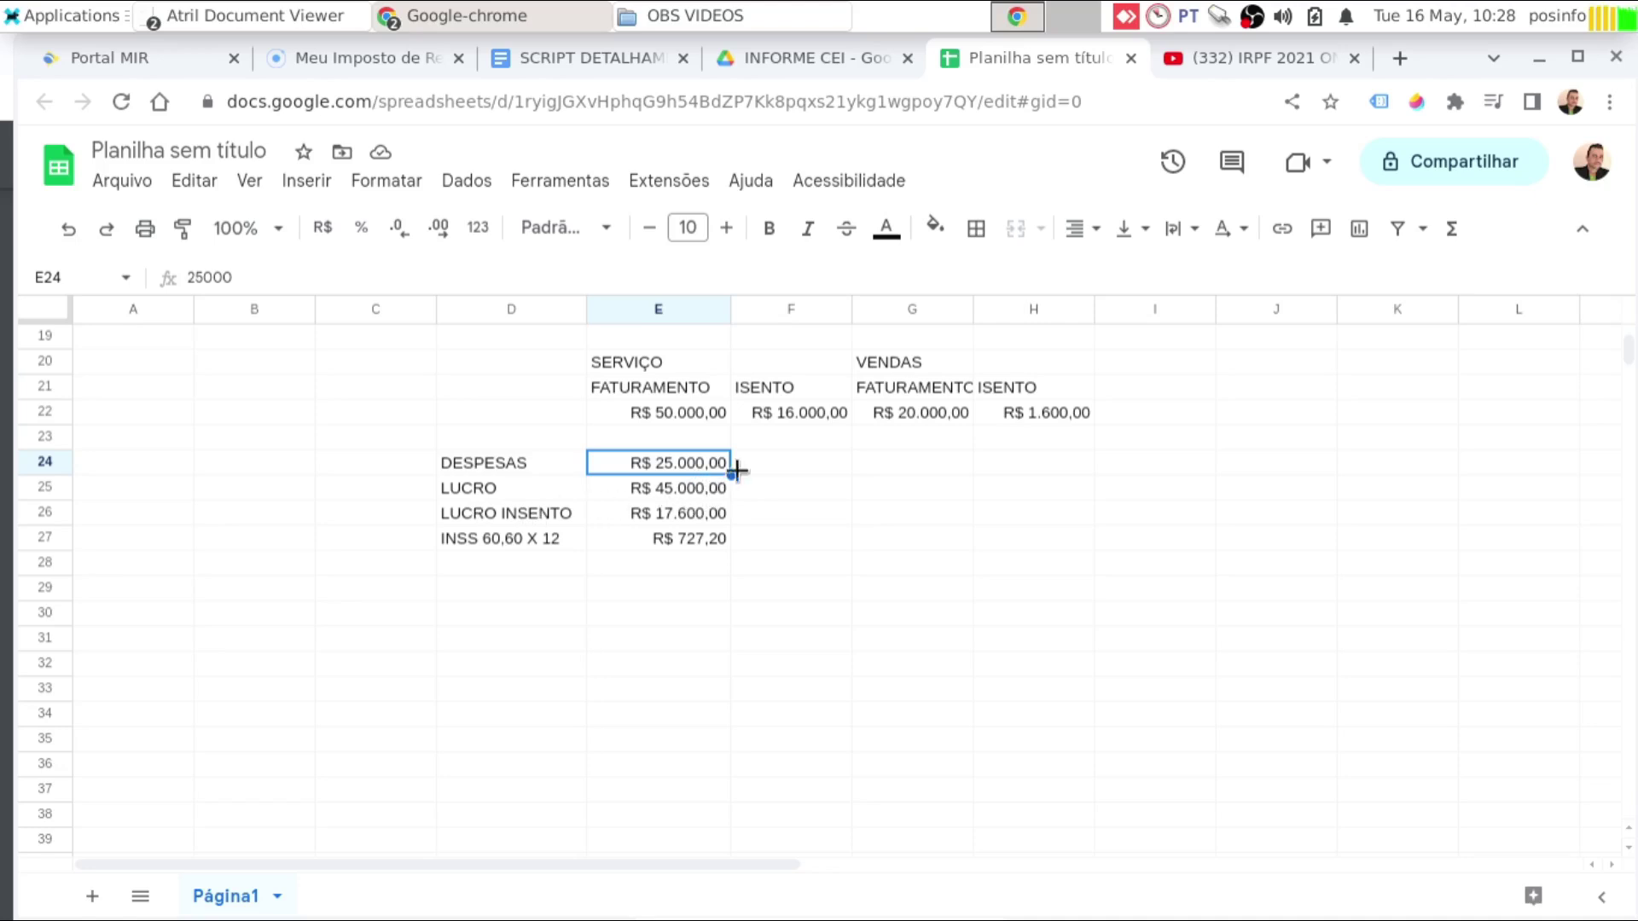
click(670, 491)
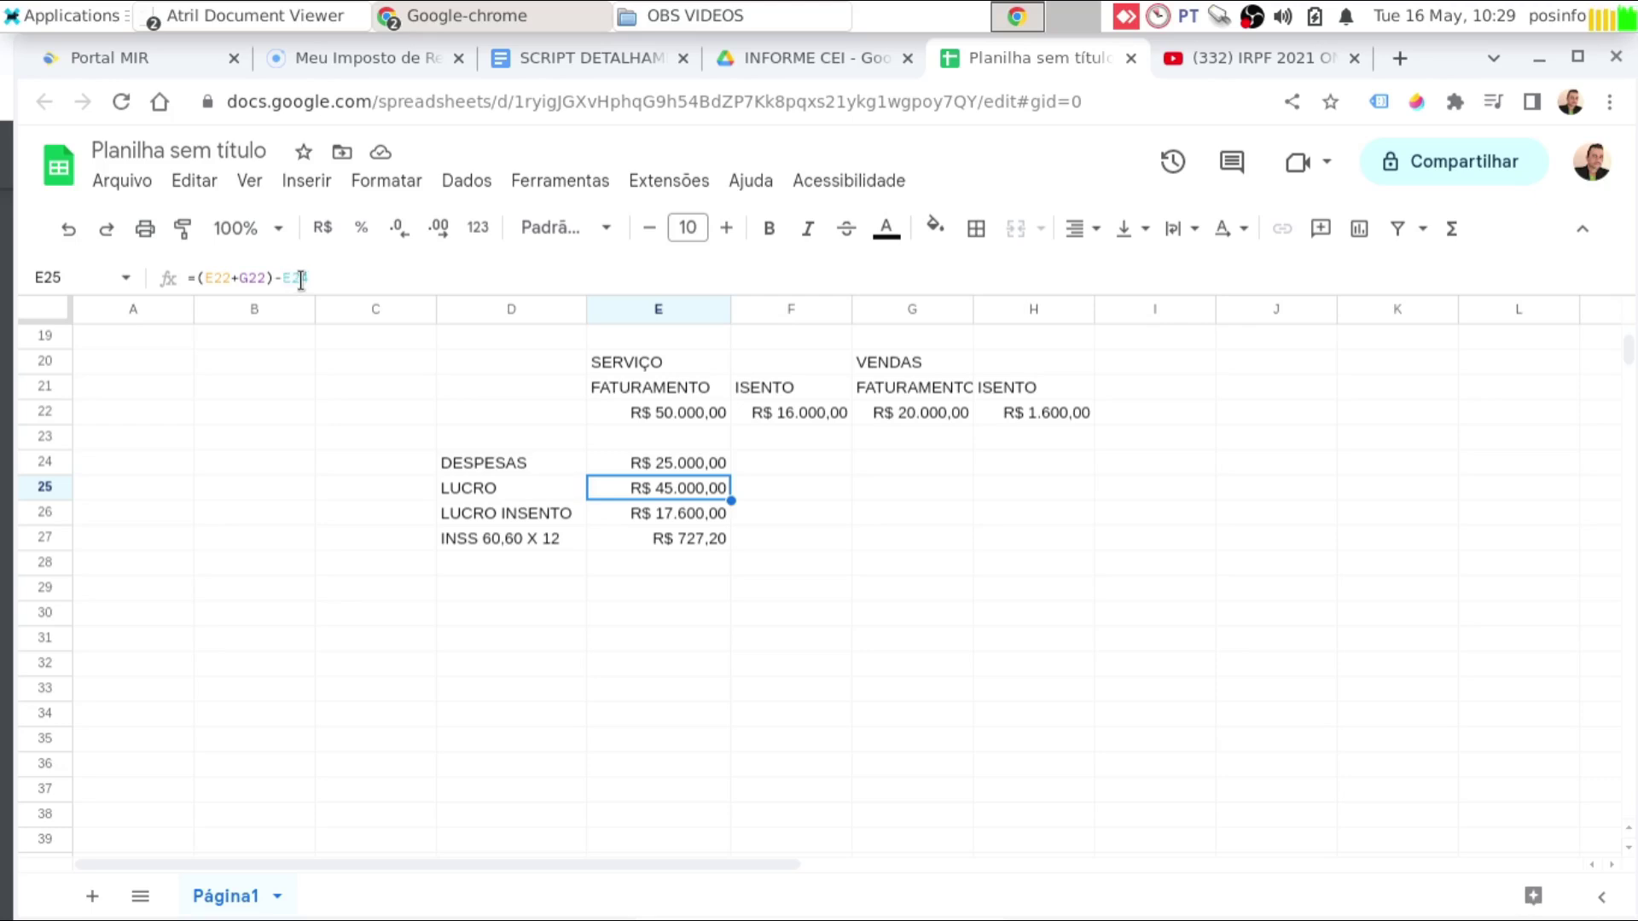
click(679, 463)
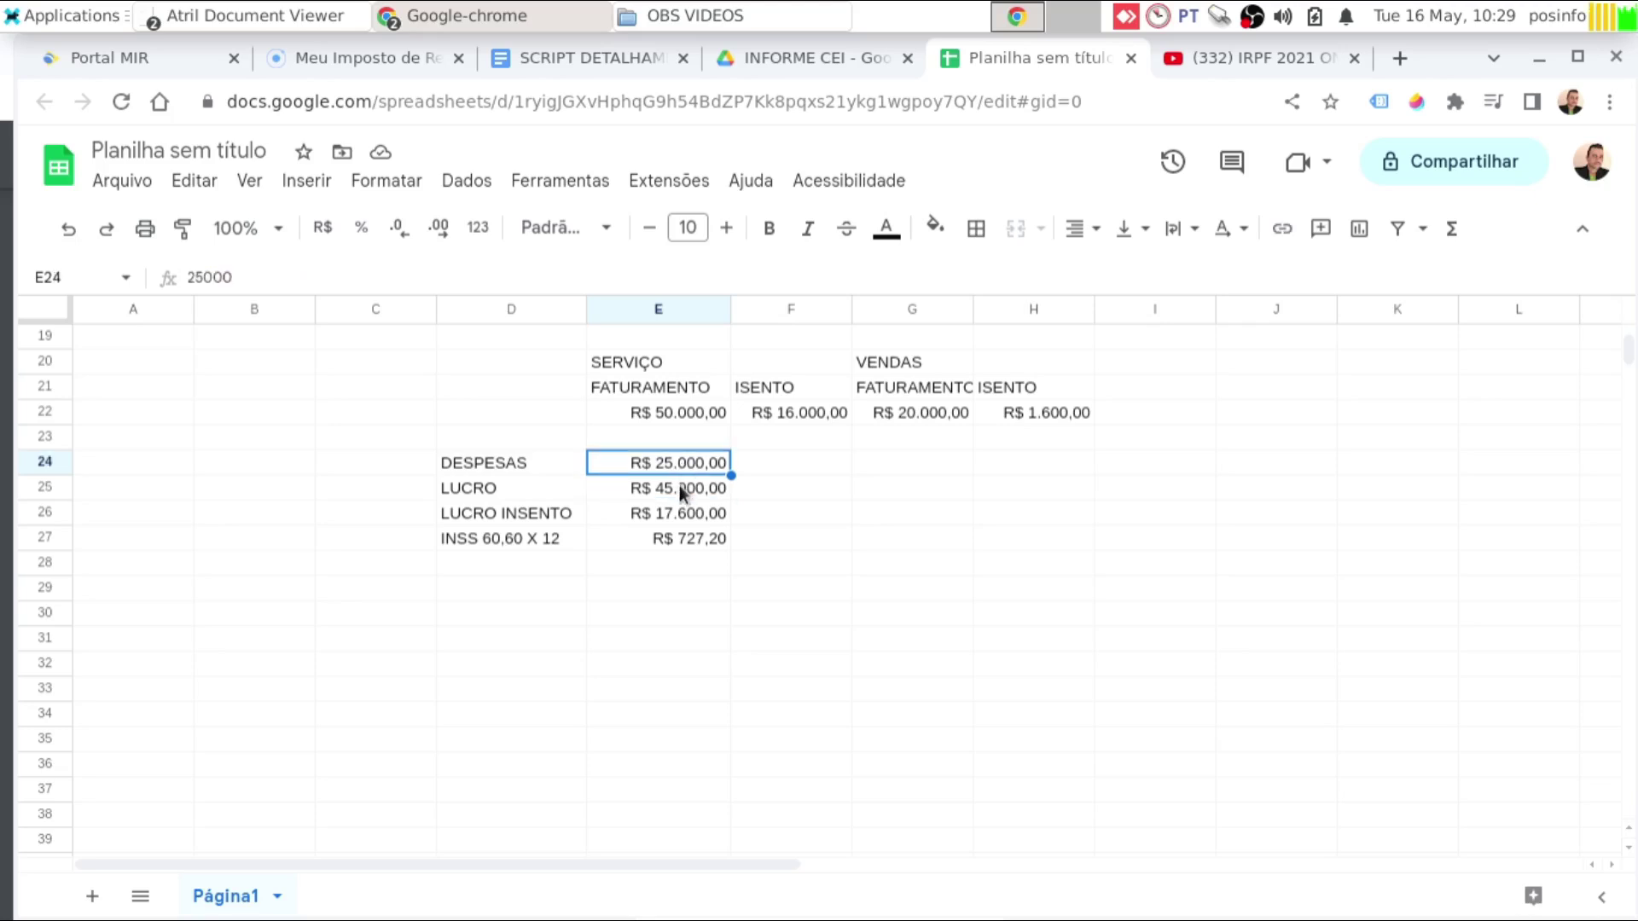
key(Down)
click(288, 278)
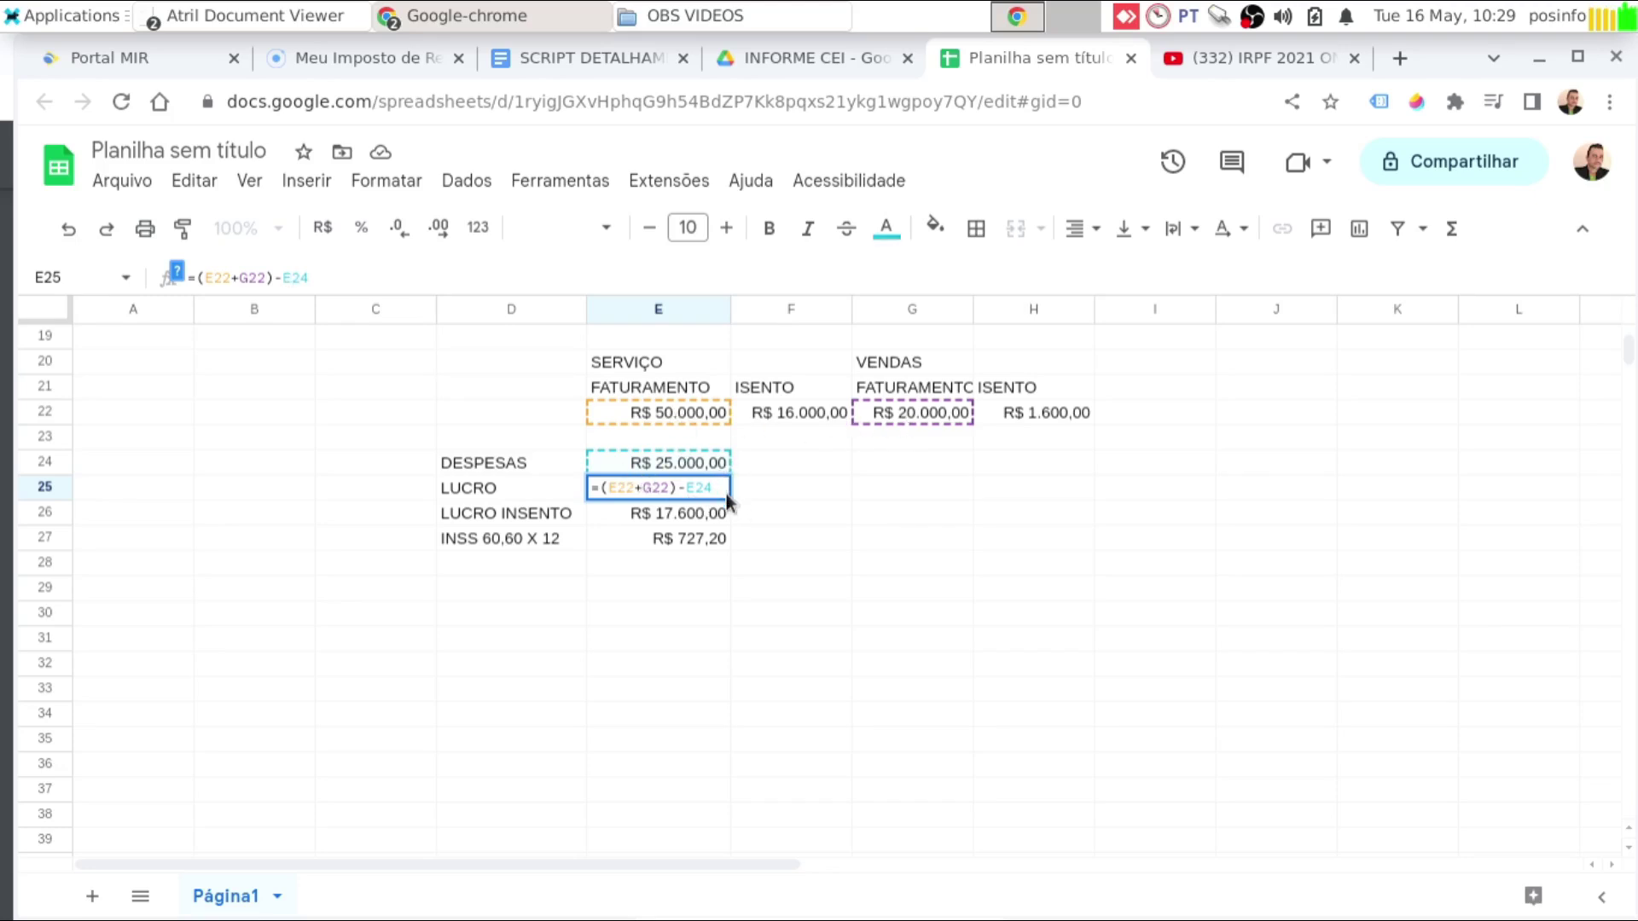
key(Return)
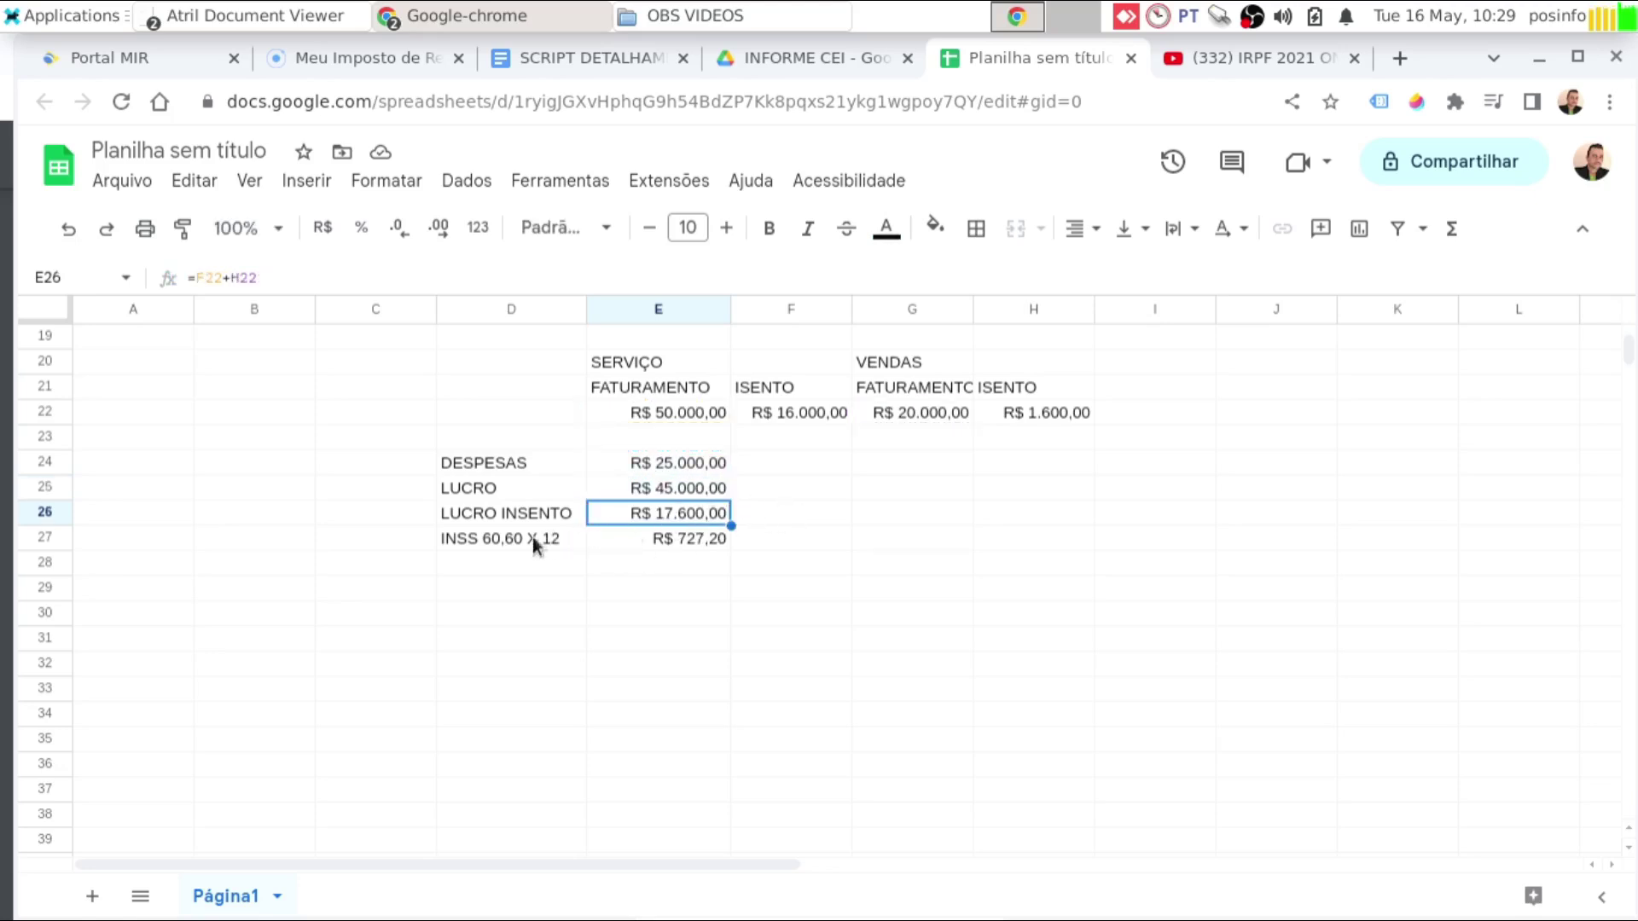
- Inspect the LUCRO INSENTO formula in E26 and compare it with the INSS and LUCRO cells
double_click(682, 516)
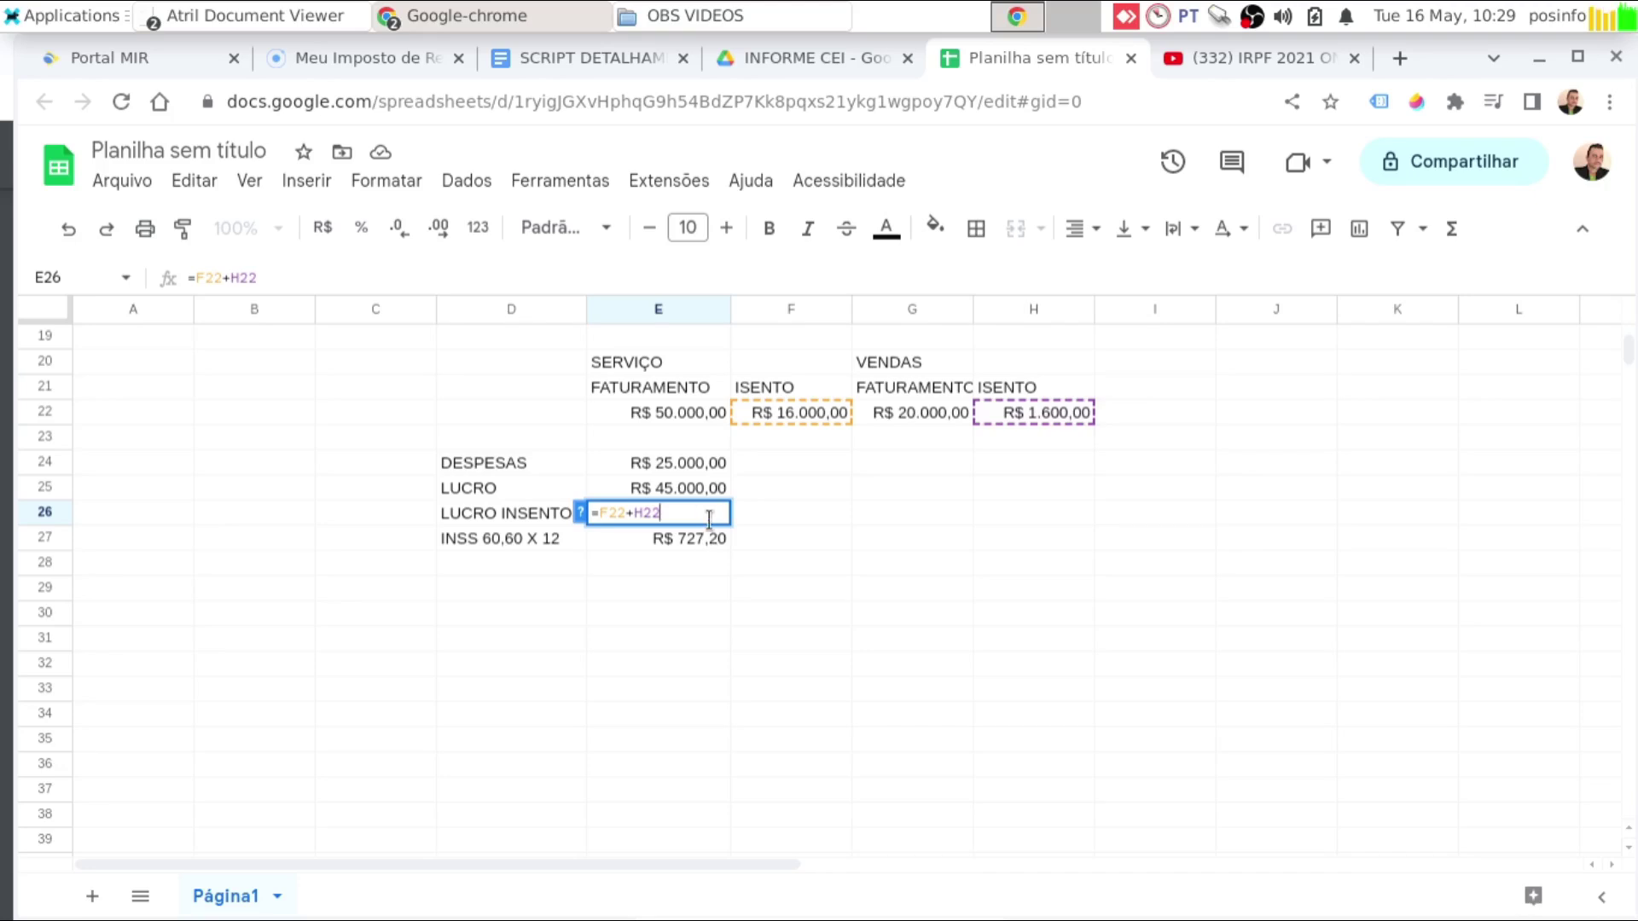
key(Return)
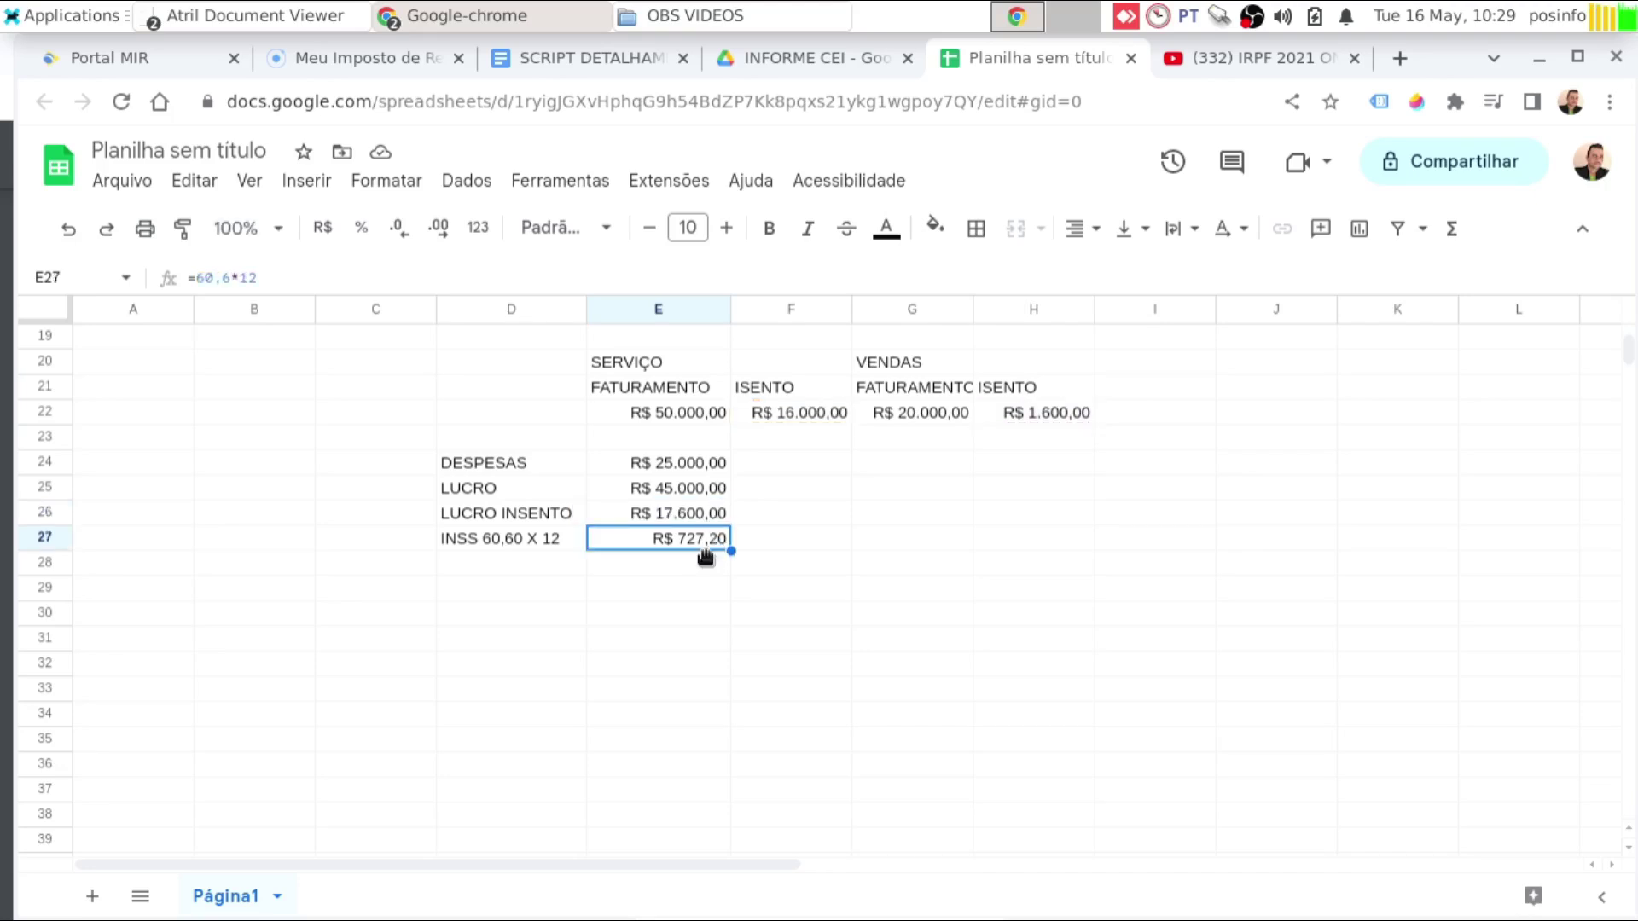
click(697, 490)
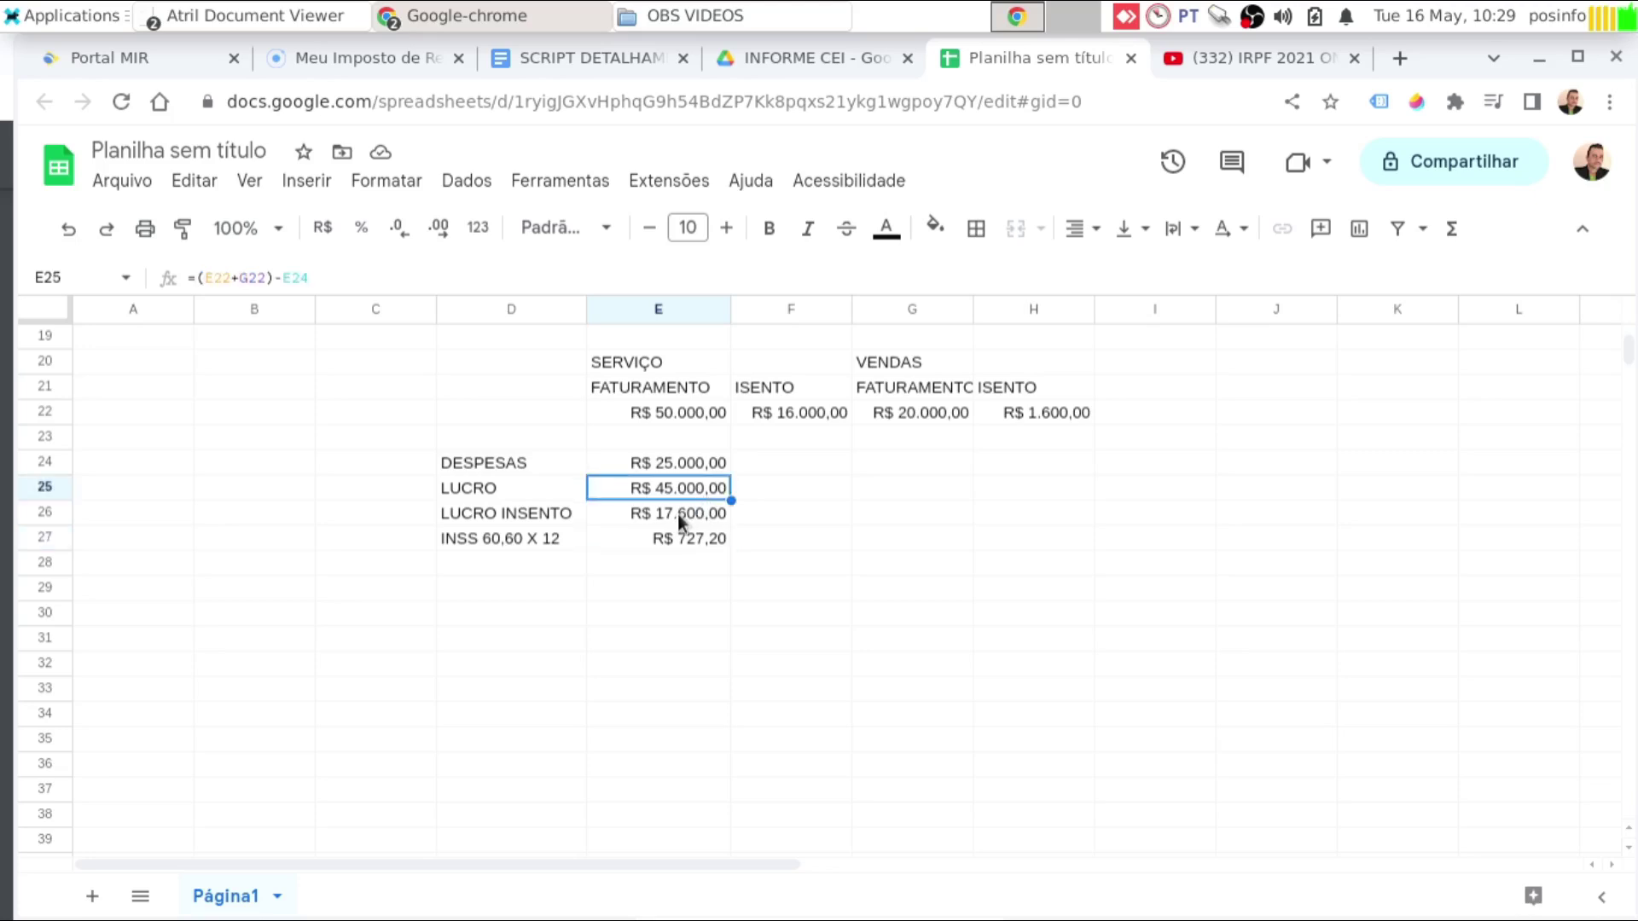
click(670, 520)
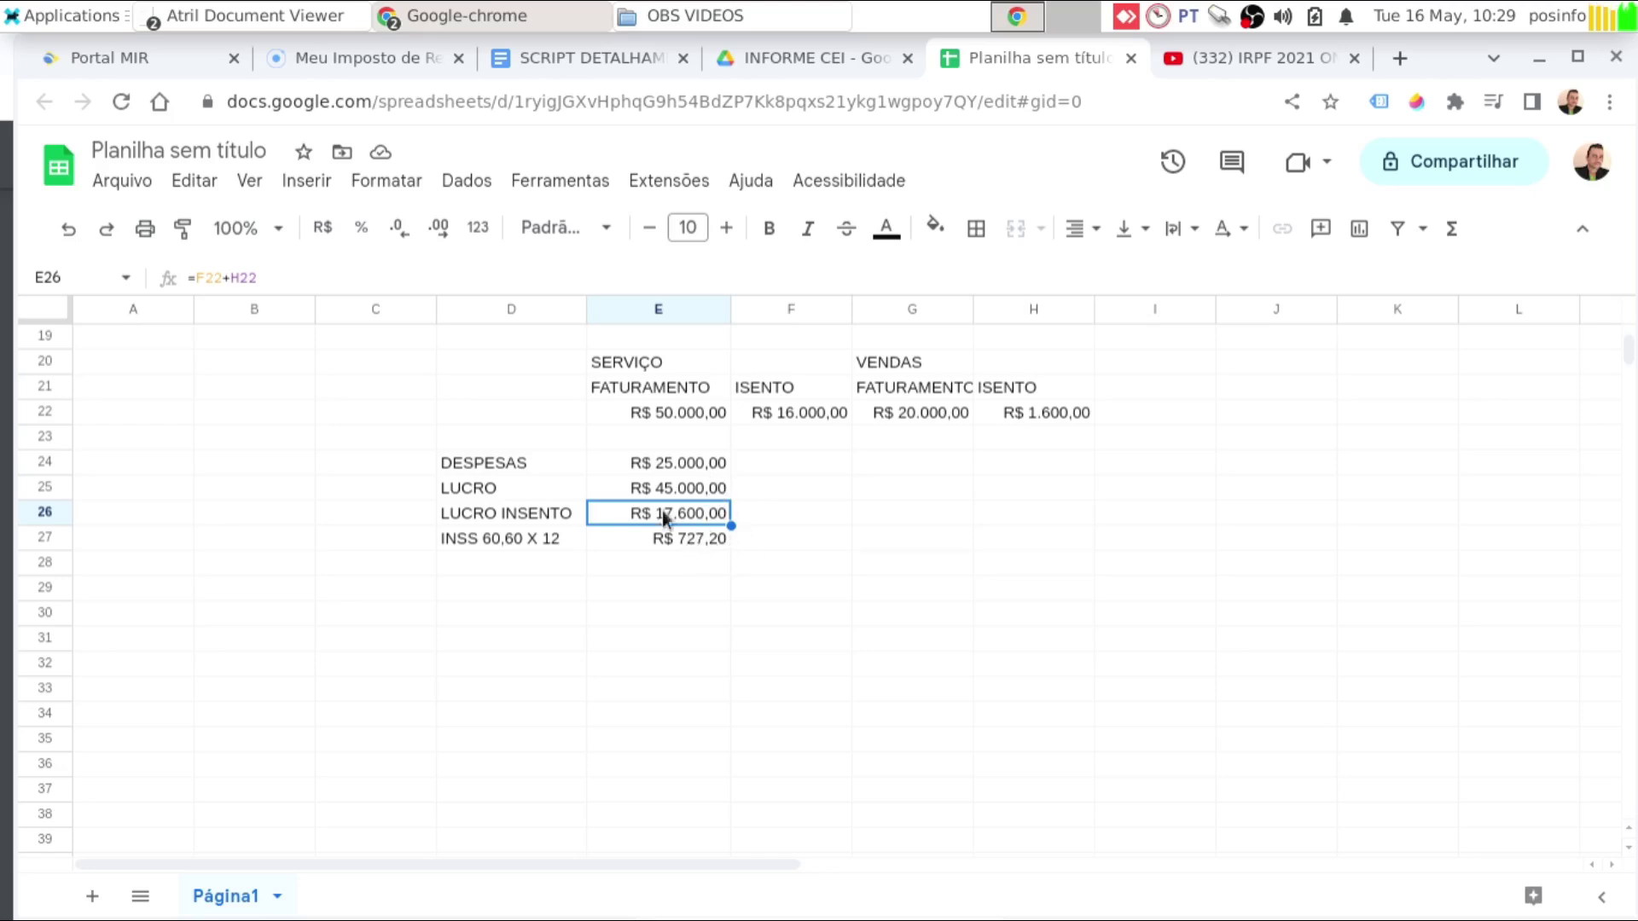
- Calculate the taxable profit in E28 by subtracting the exempt profit from the total profit with =E25-E26
click(533, 557)
click(654, 565)
text(=)
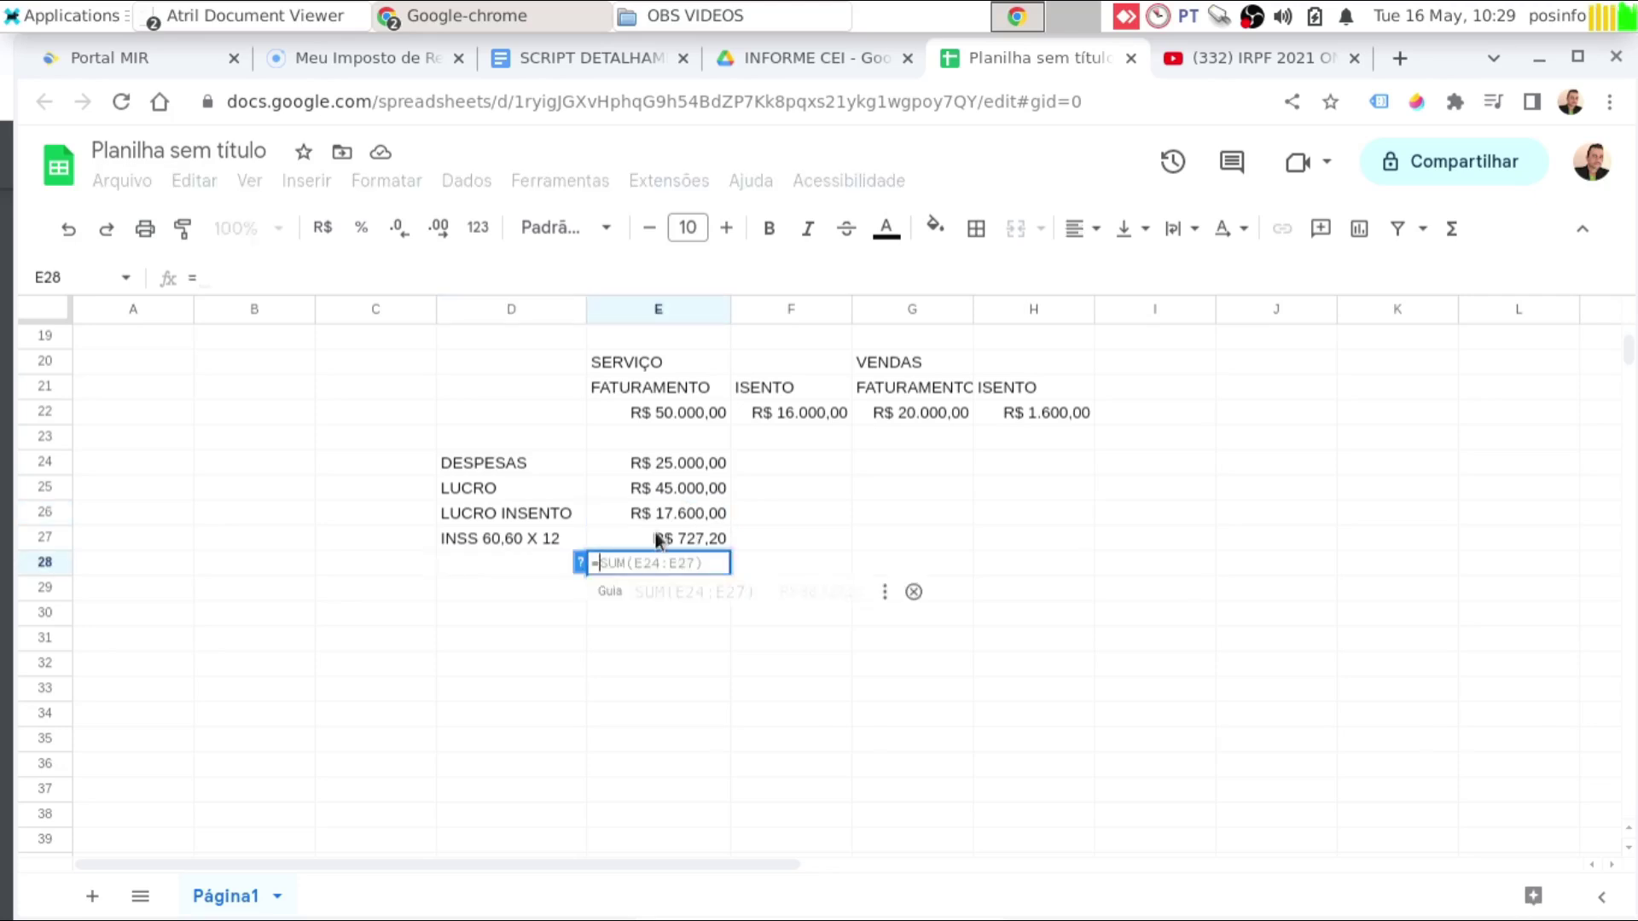
click(692, 493)
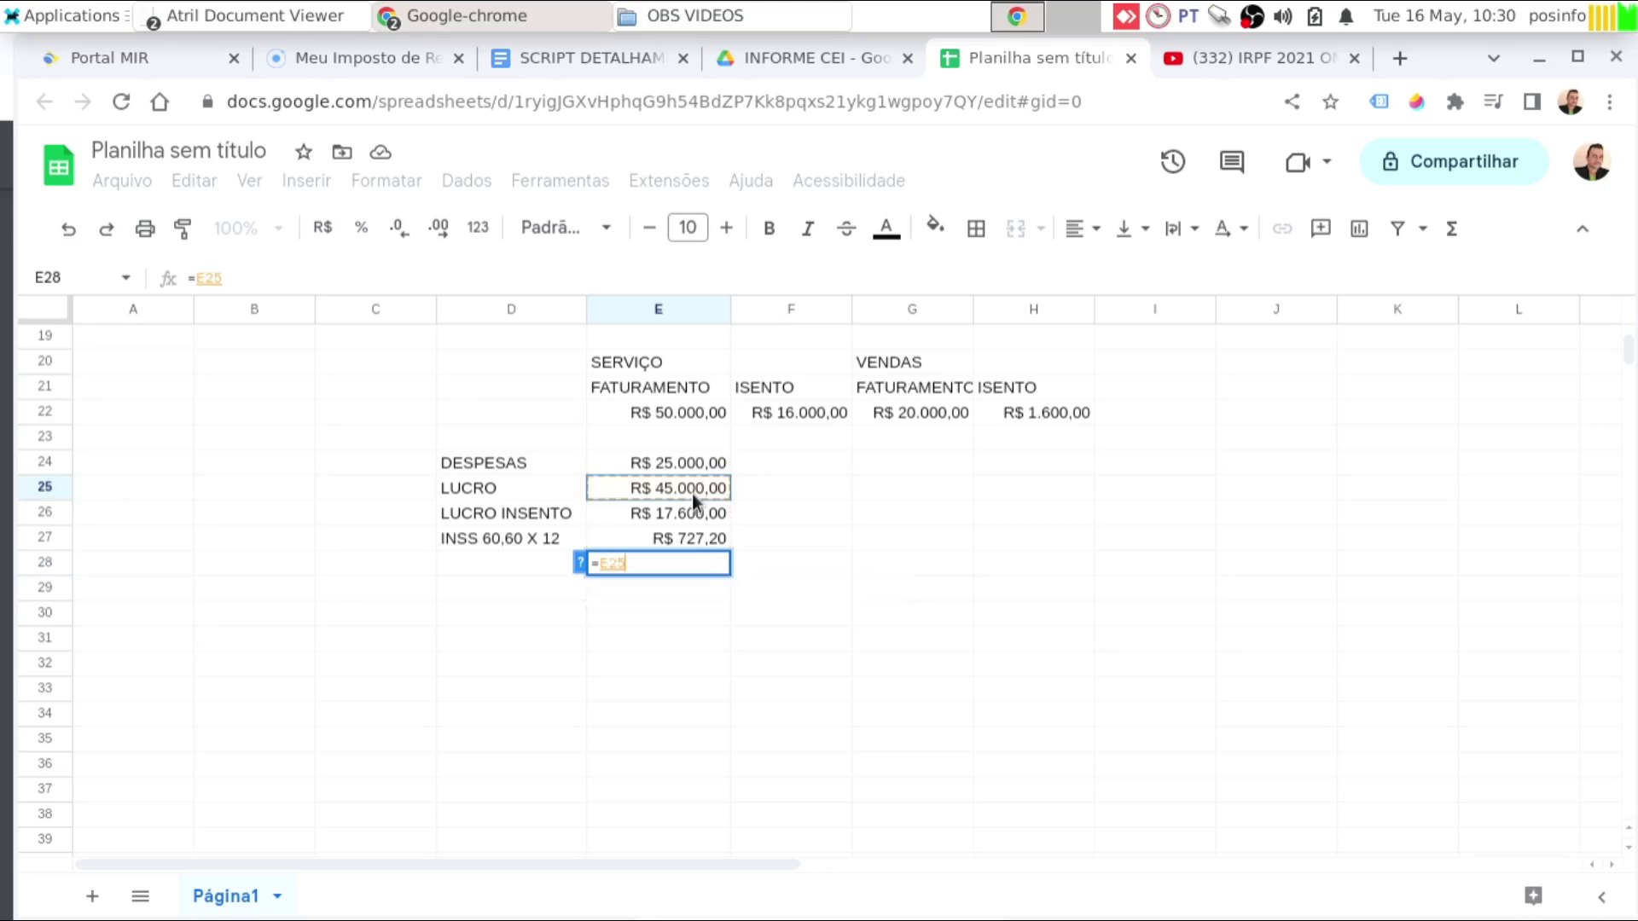
text(-)
click(673, 518)
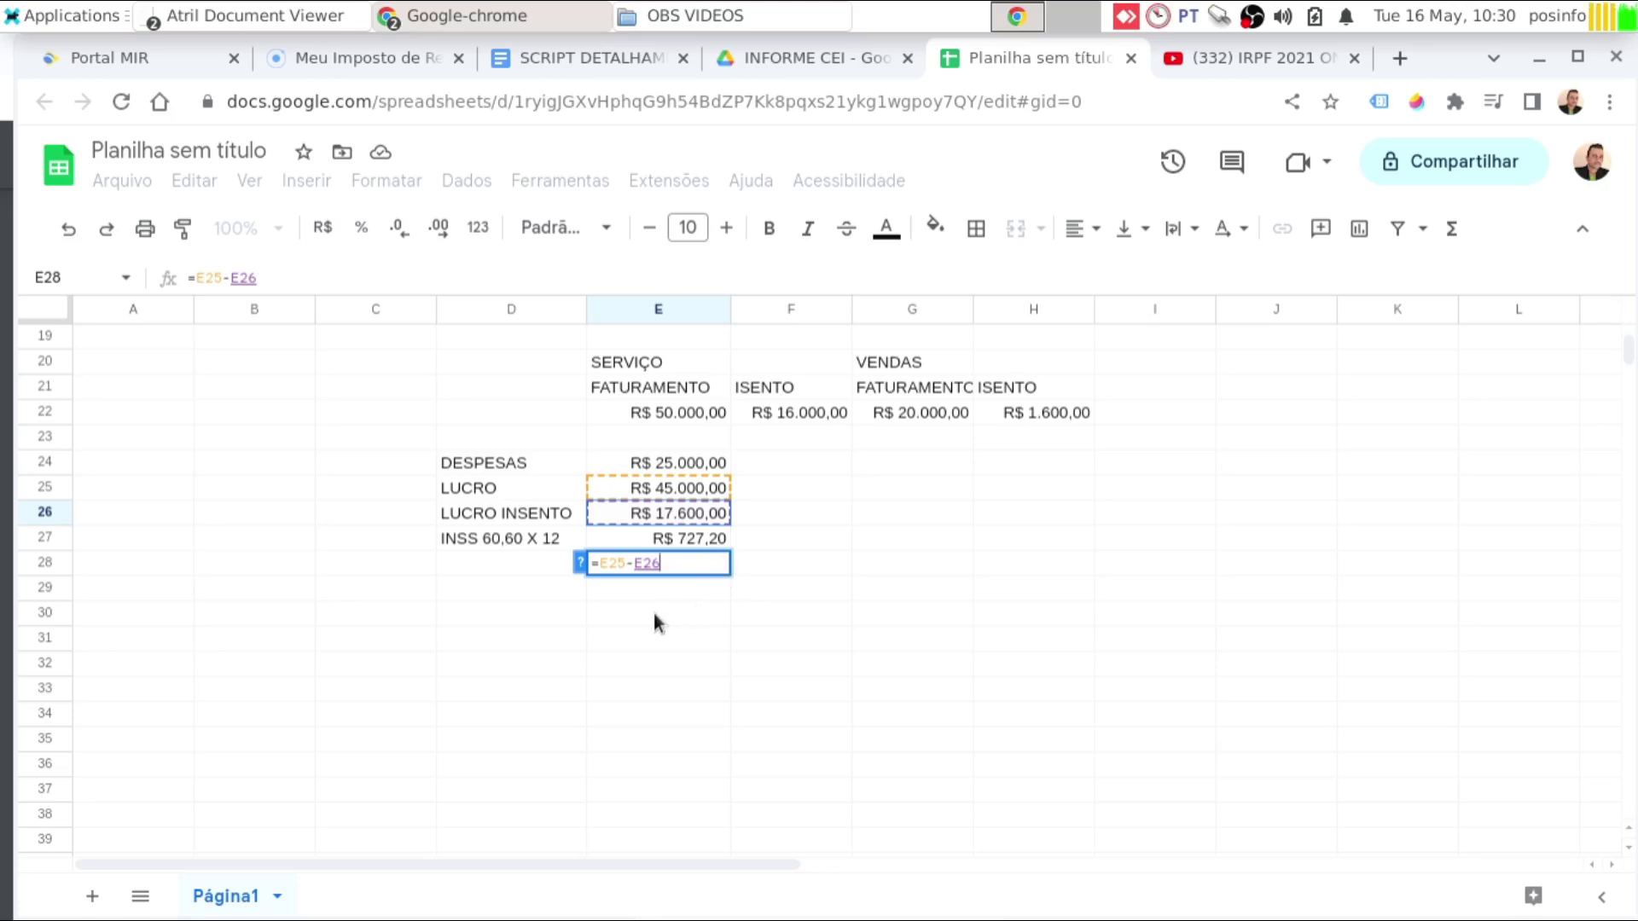
key(Return)
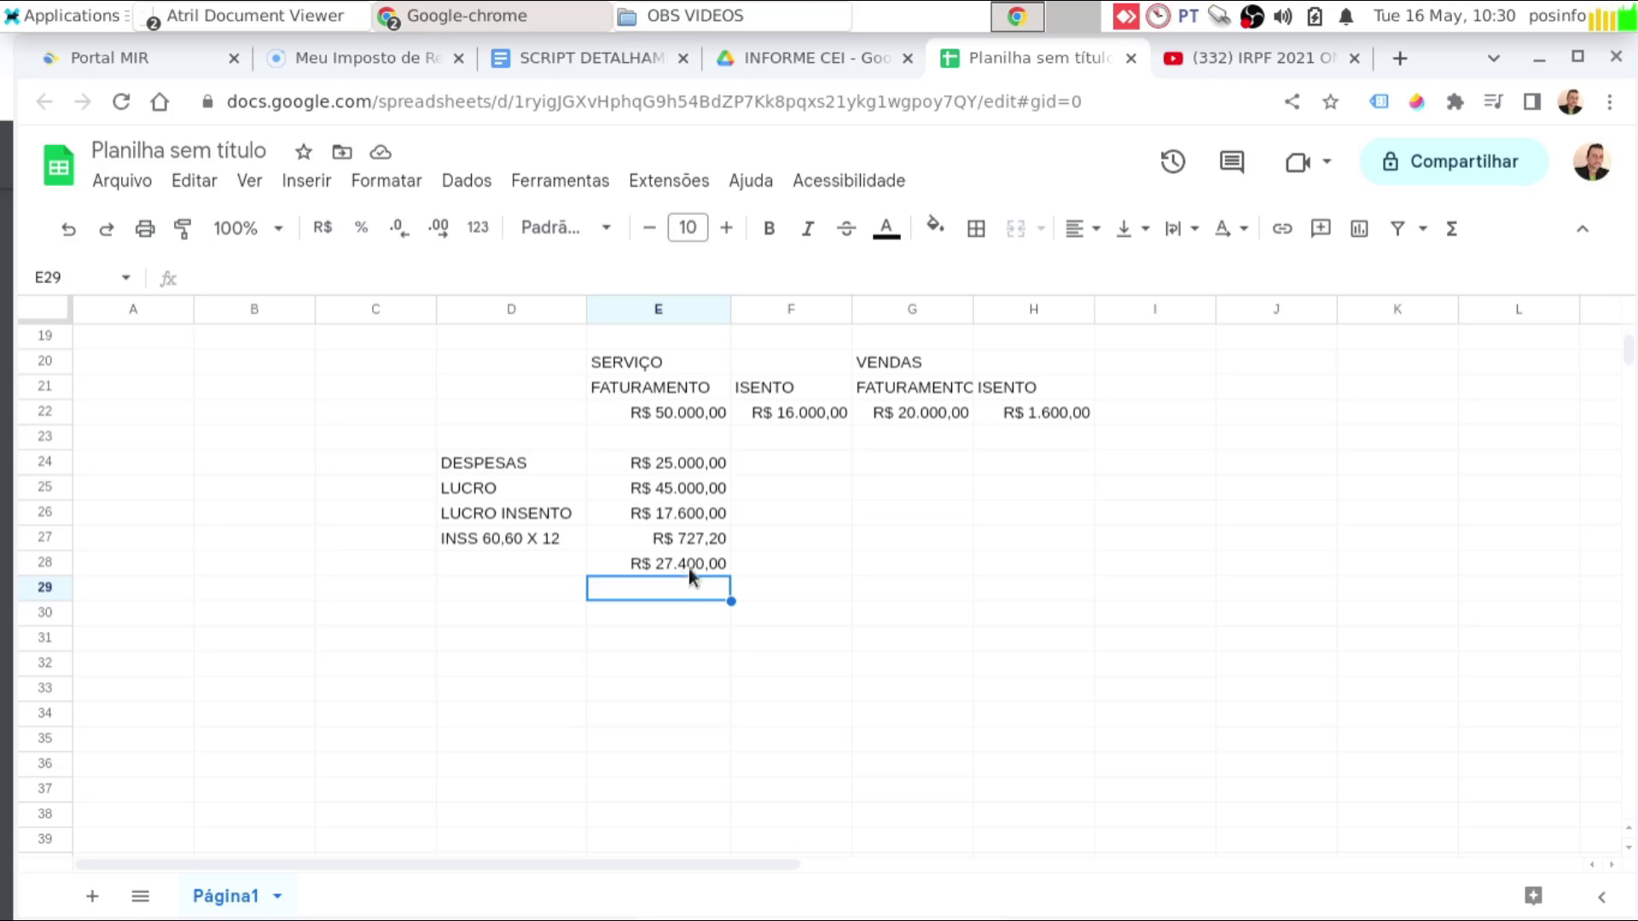
- Set the service revenue (FATURAMENTO) in E22 to 40000
double_click(668, 415)
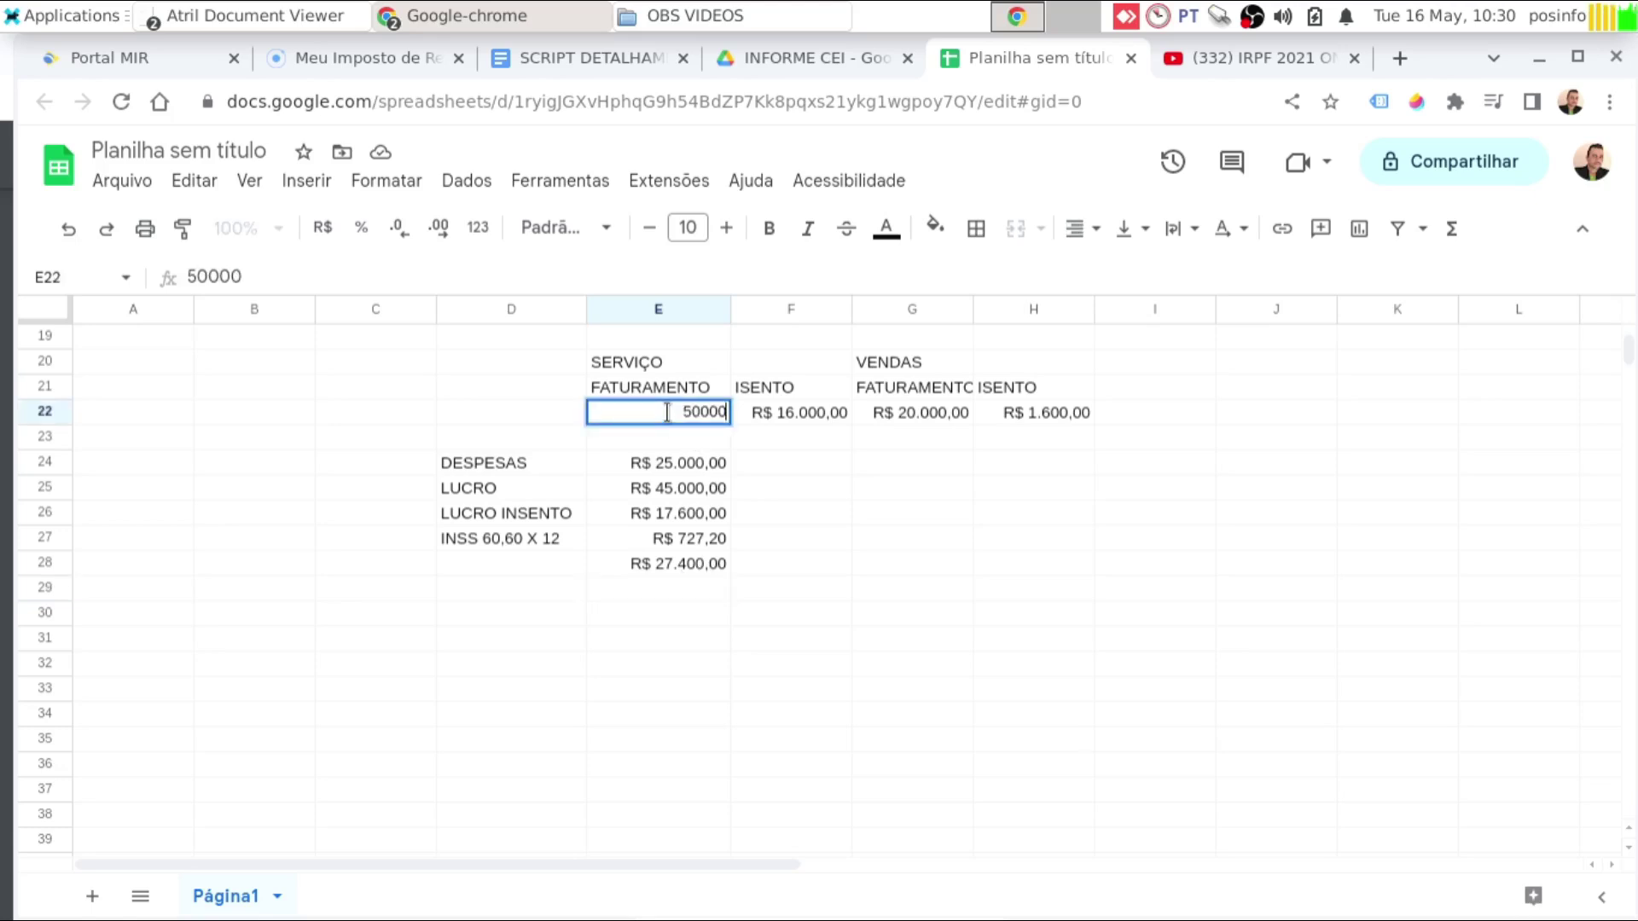
drag(693, 412, 683, 412)
text(4)
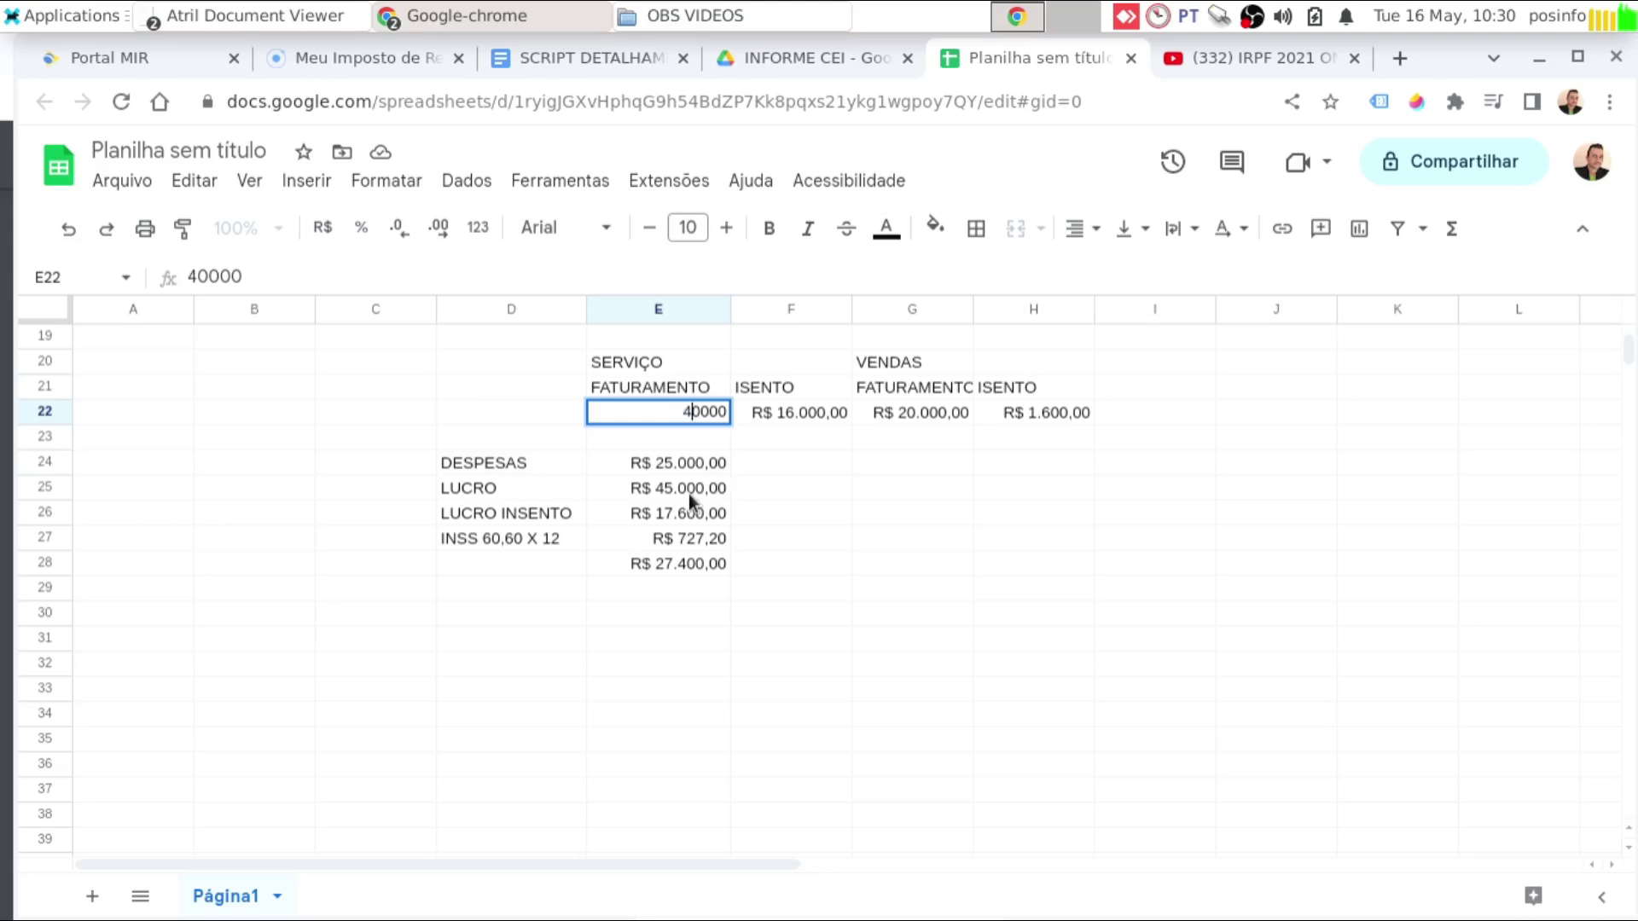
key(Return)
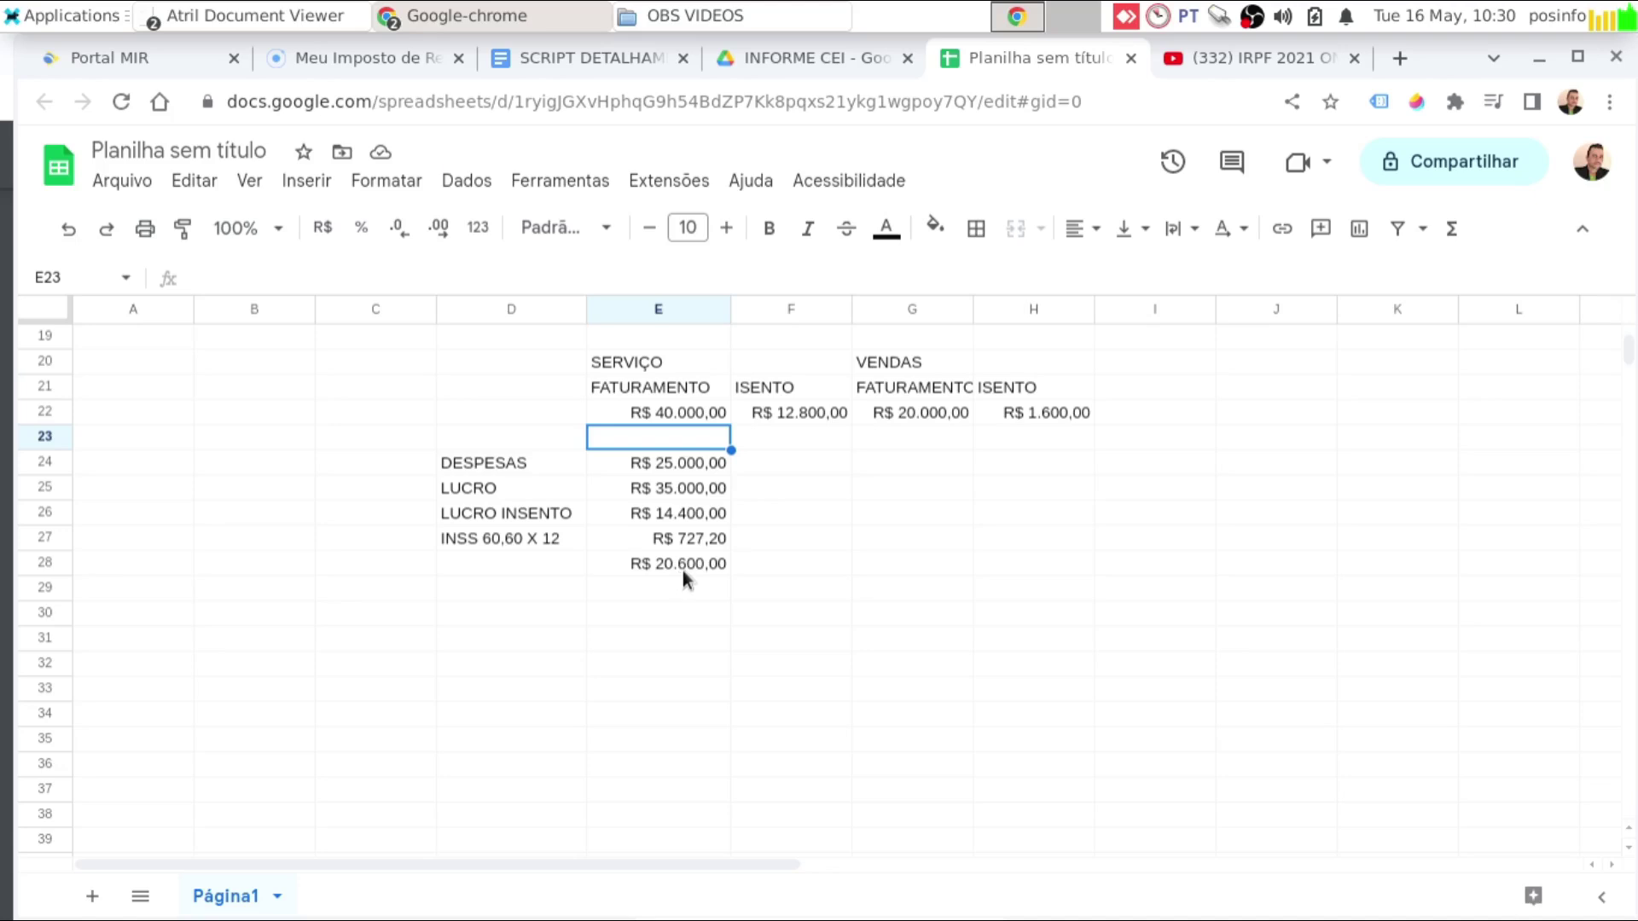
- Set the service revenue in E22 back to 50000
double_click(660, 417)
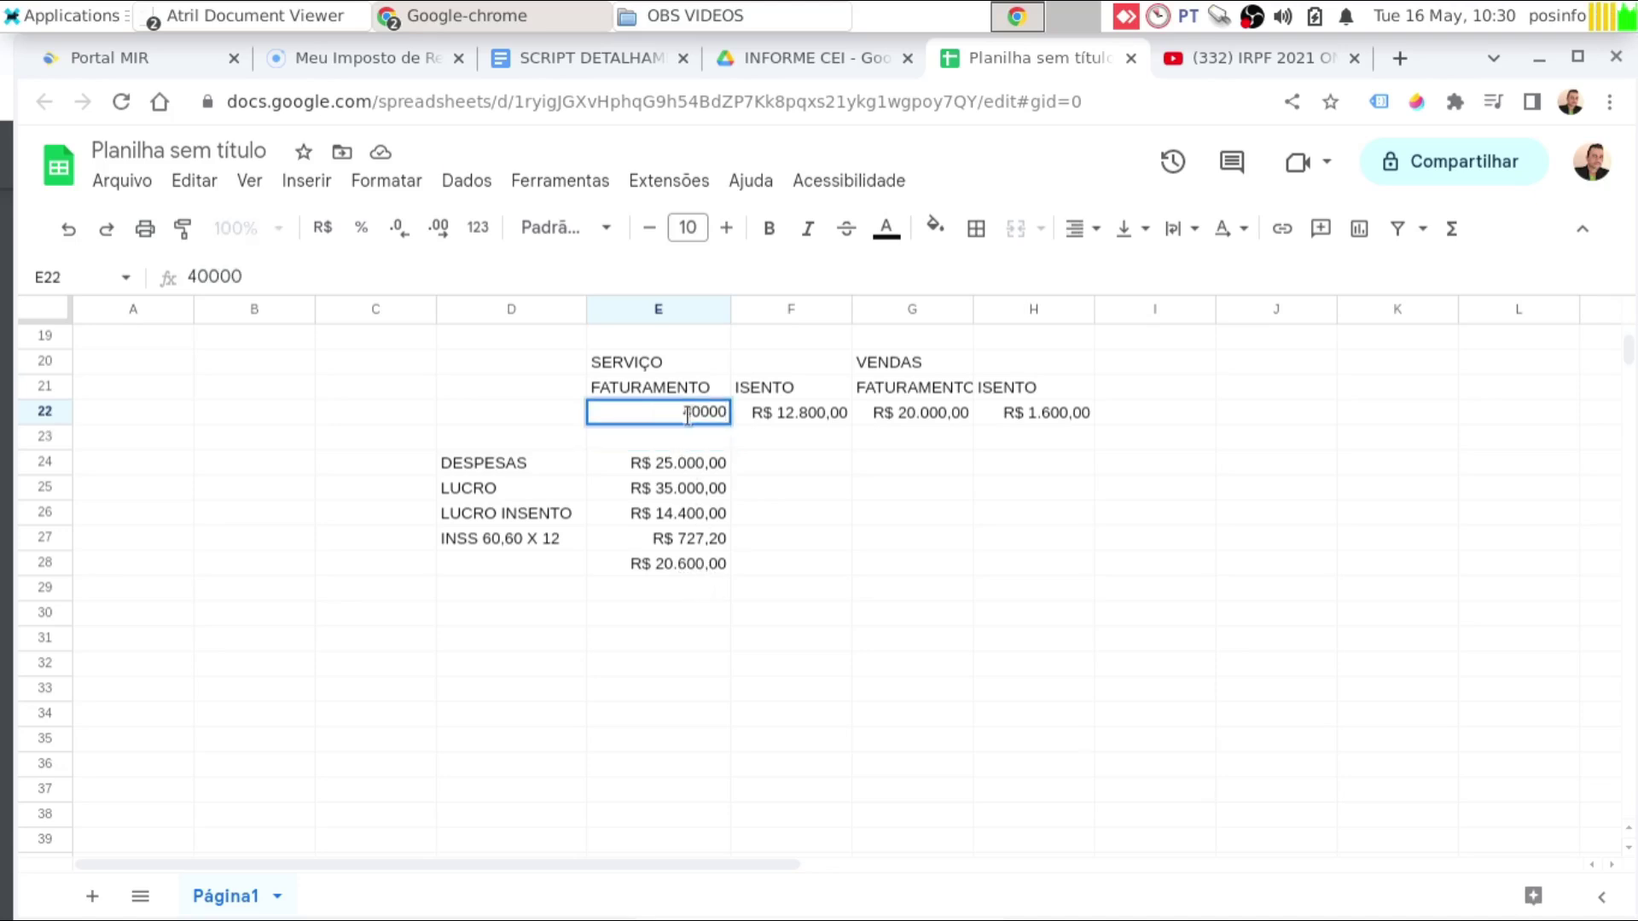
key(BackSpace)
text(5)
key(Return)
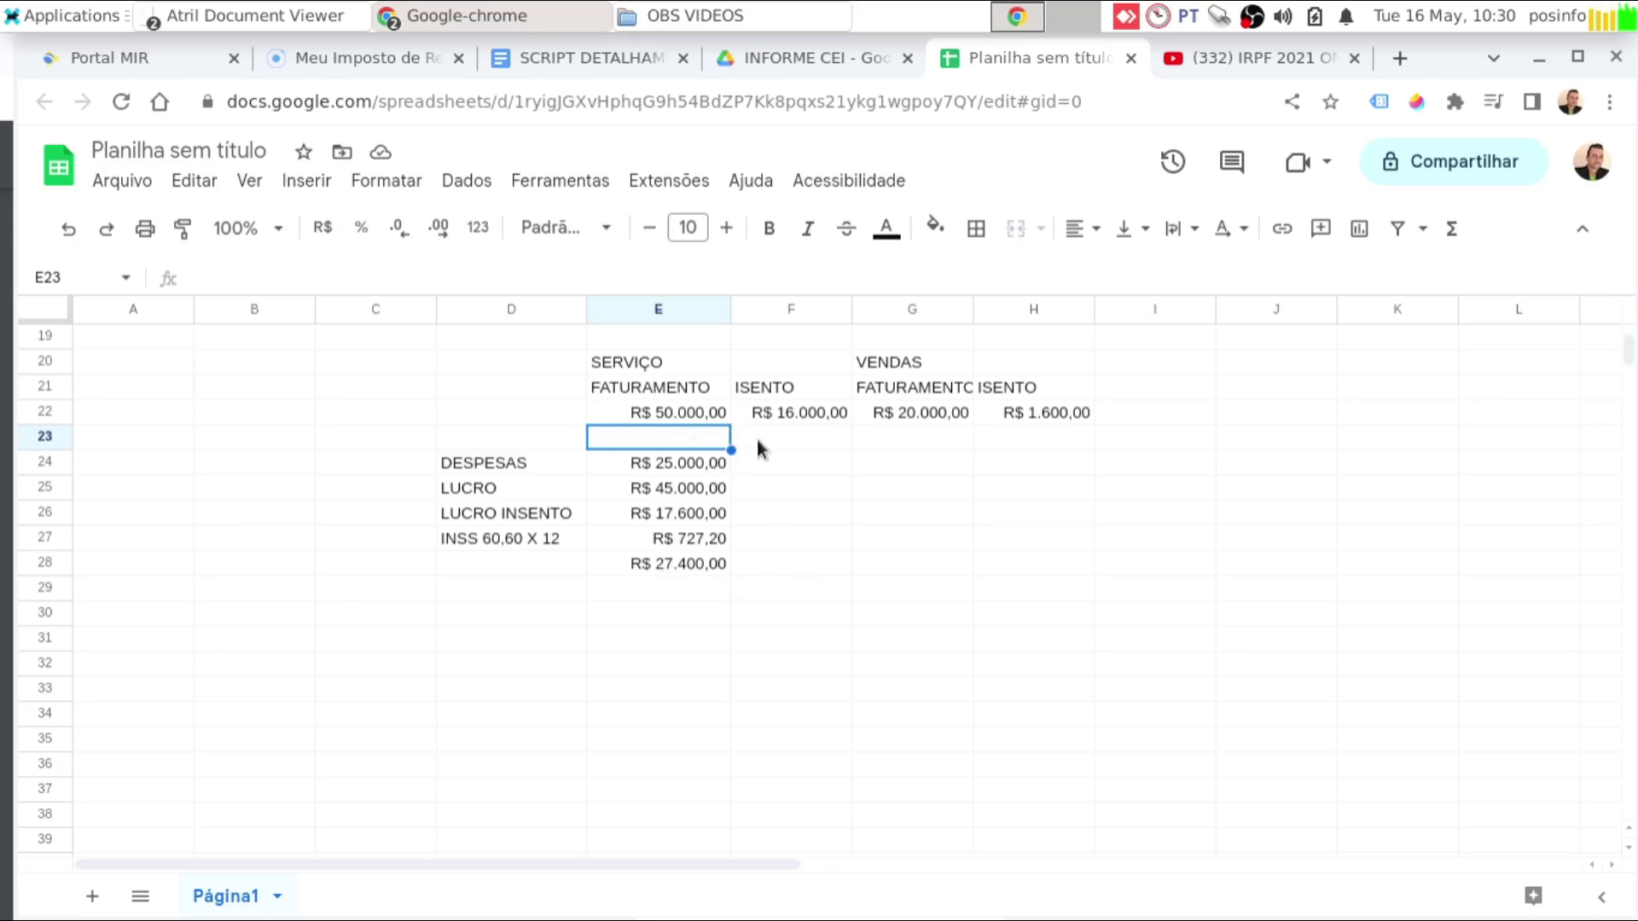
- Copy the LUCRO INSENTO value in E26
key(Down)
key(Down)
key(Down)
key(ctrl+c)
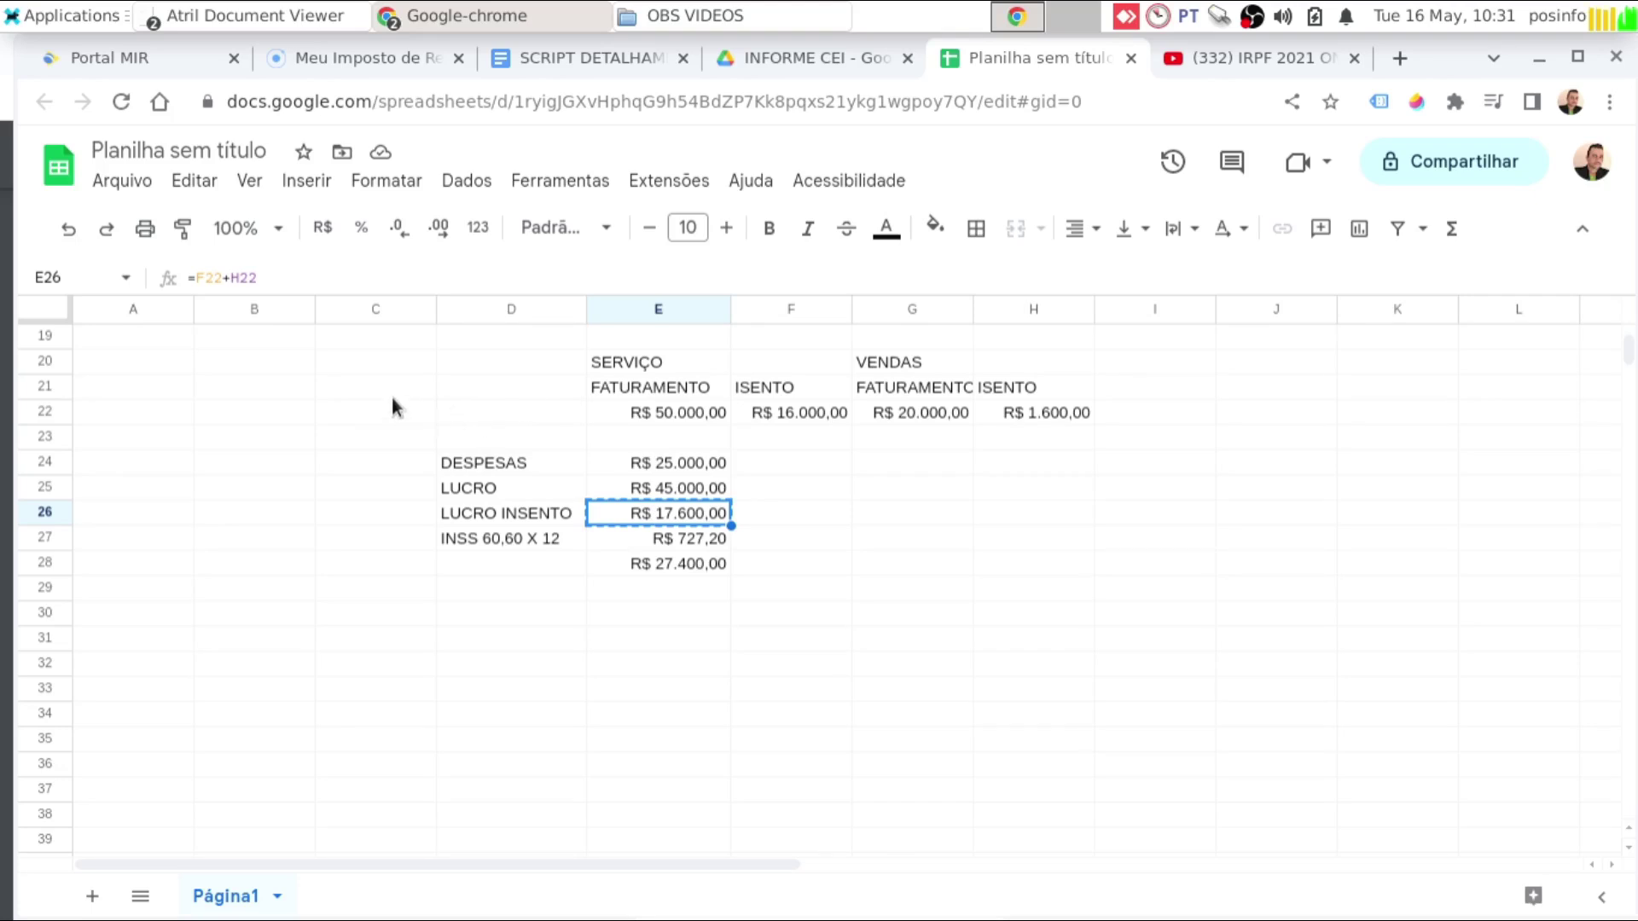
- Switch to the income tax declaration and add exempt income of type 13, Rendimento de sócio ou titular de microempresa, under Isentos e Não Tributáveis
key(ctrl+2)
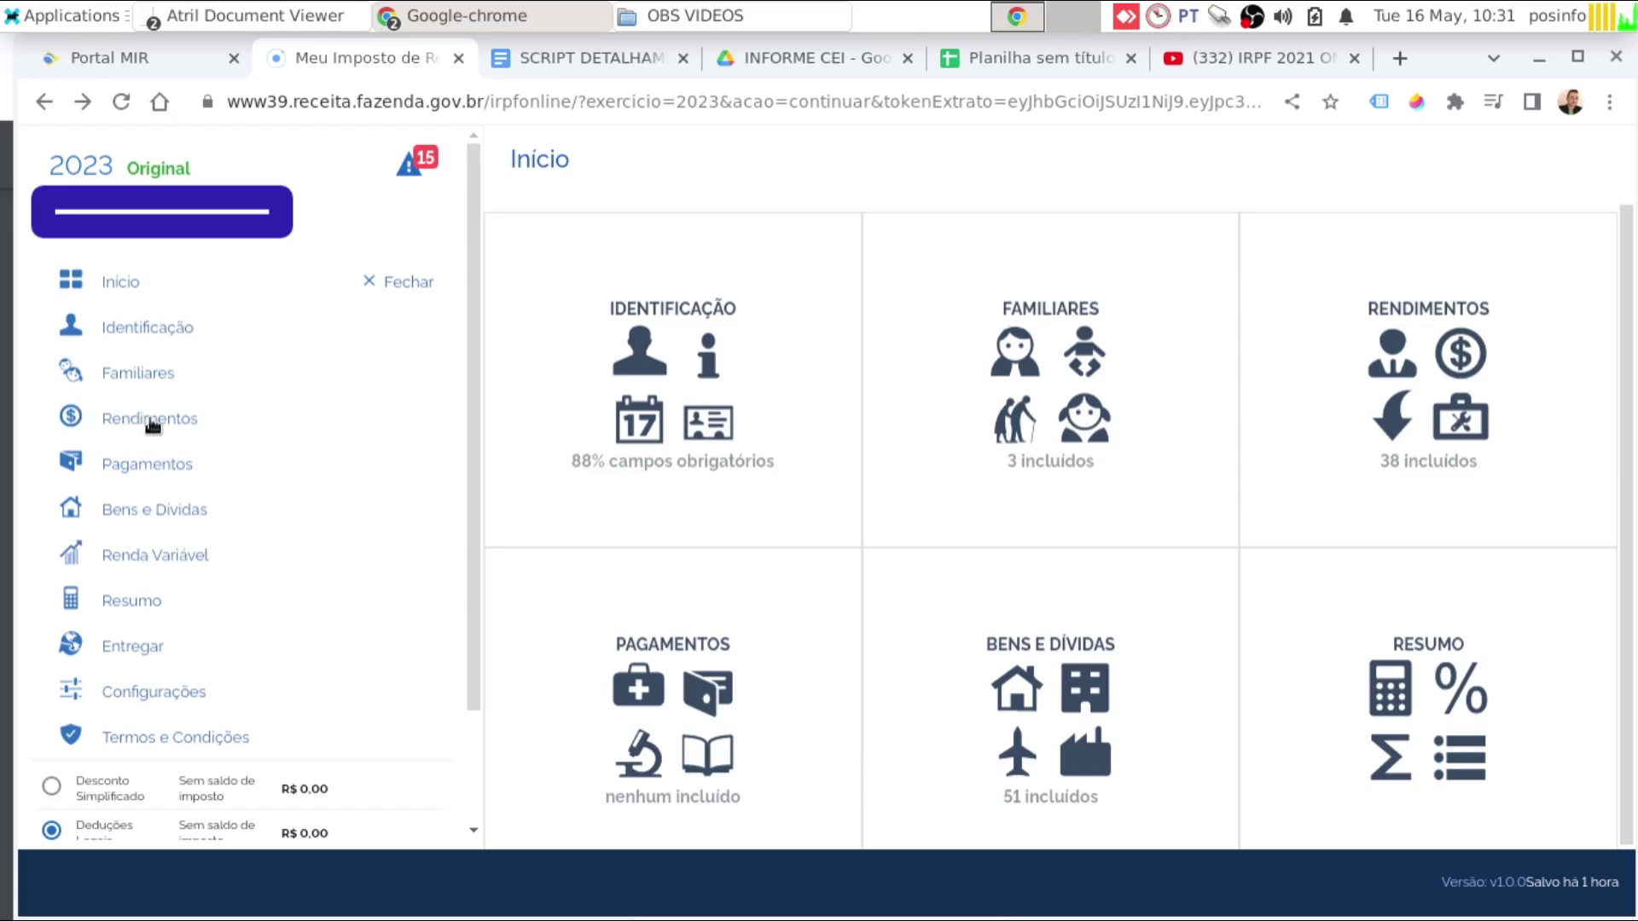
click(1557, 536)
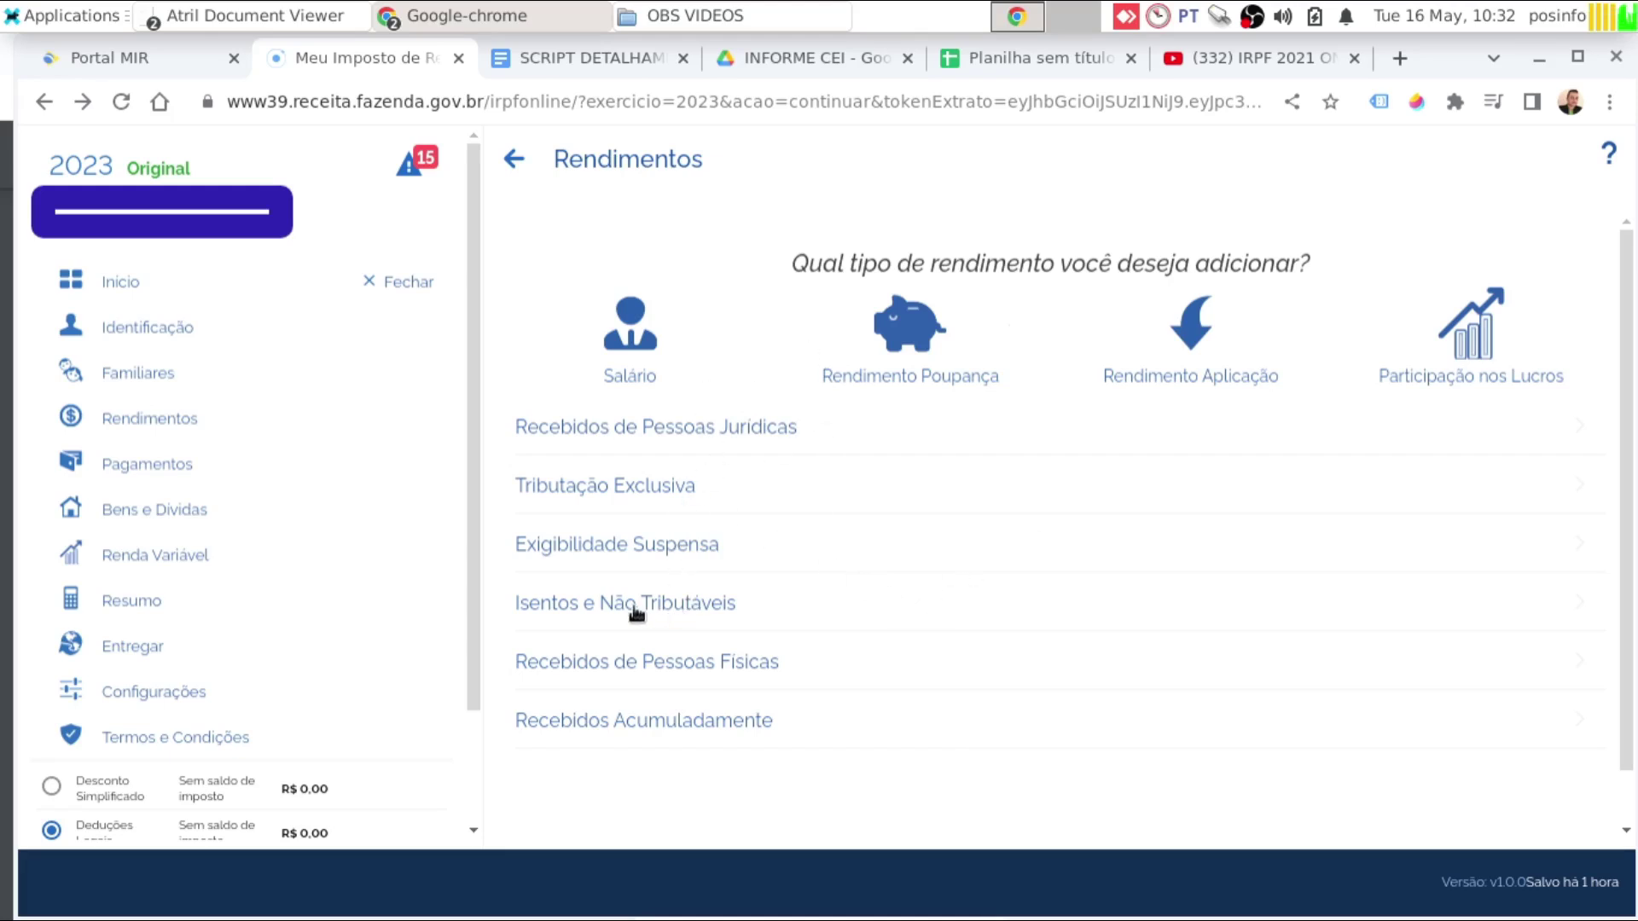
click(769, 624)
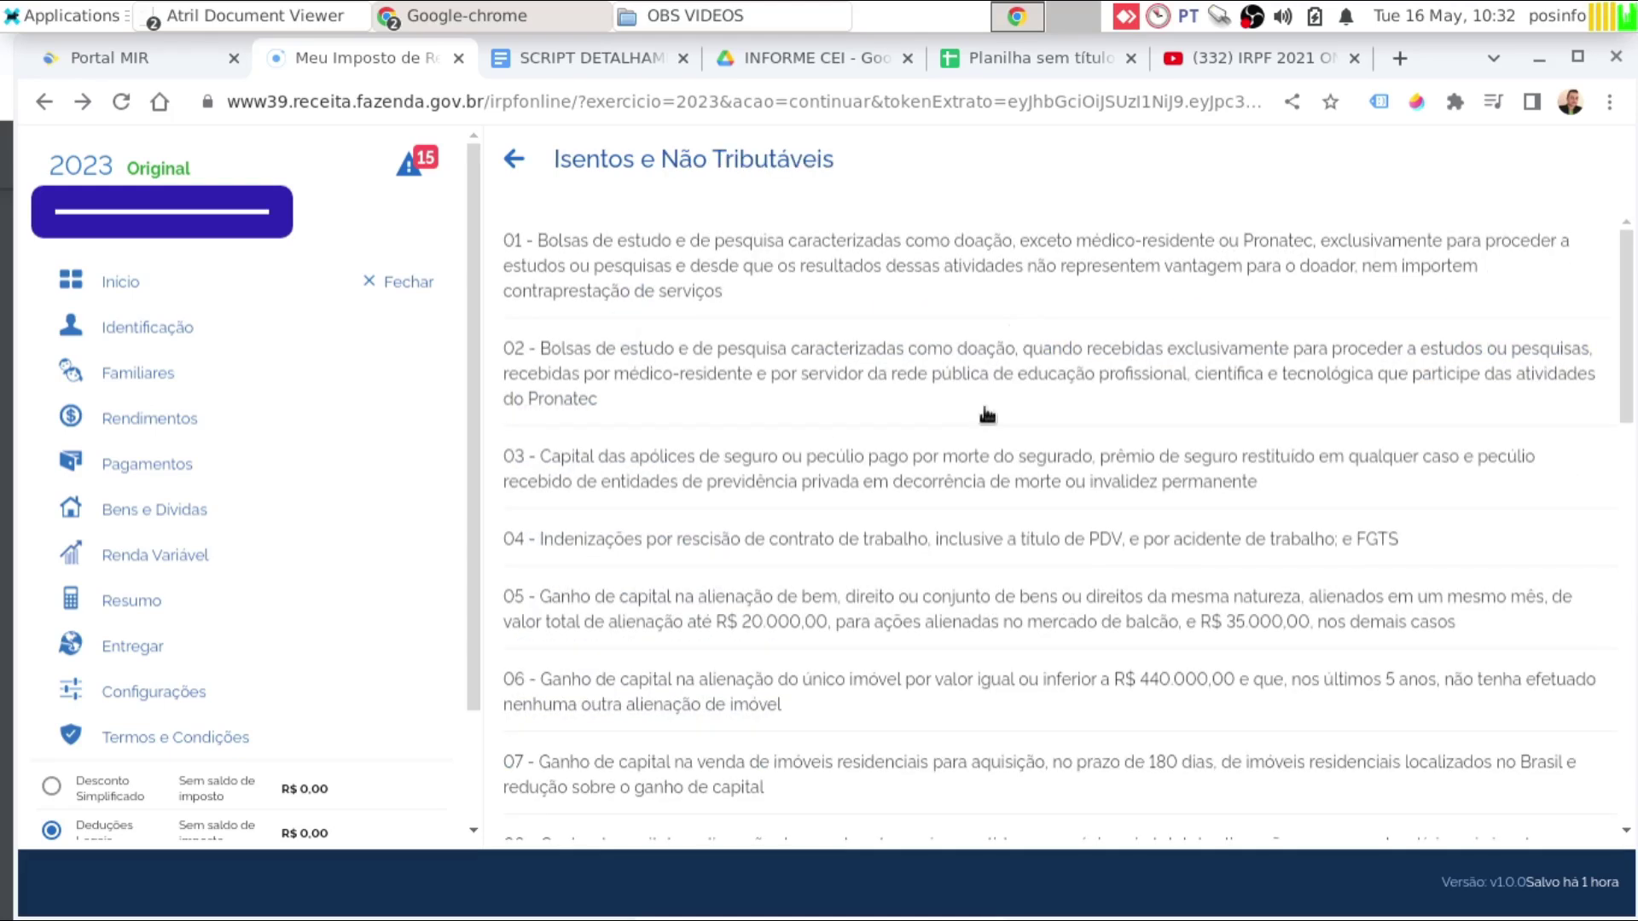
scroll(1069, 529, down, 3)
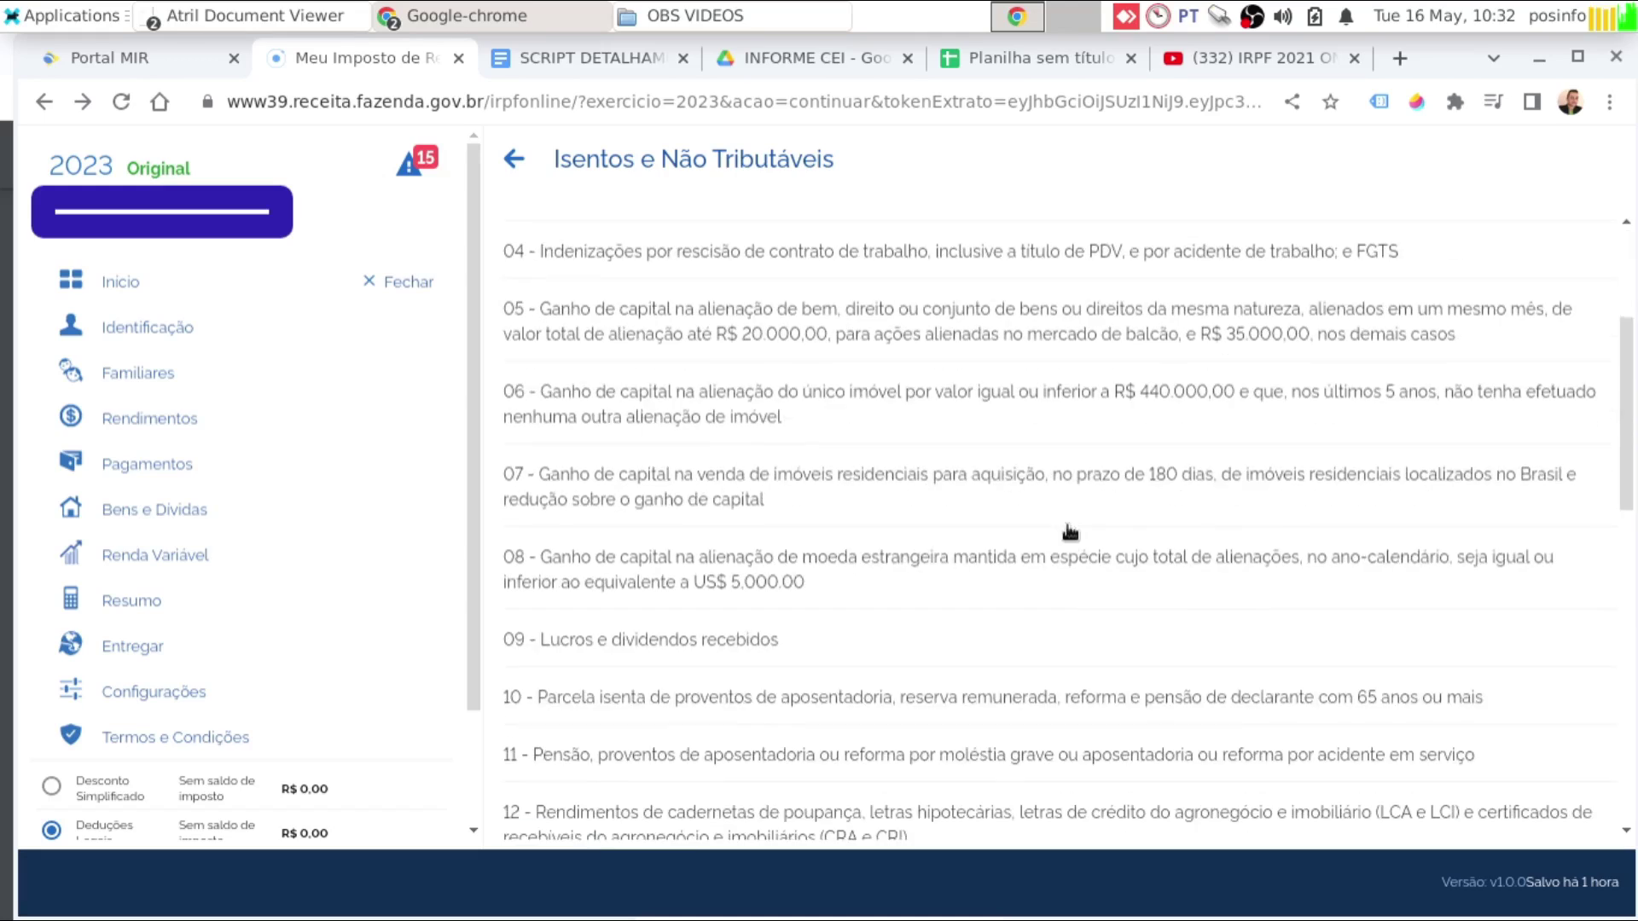
scroll(990, 483, down, 2)
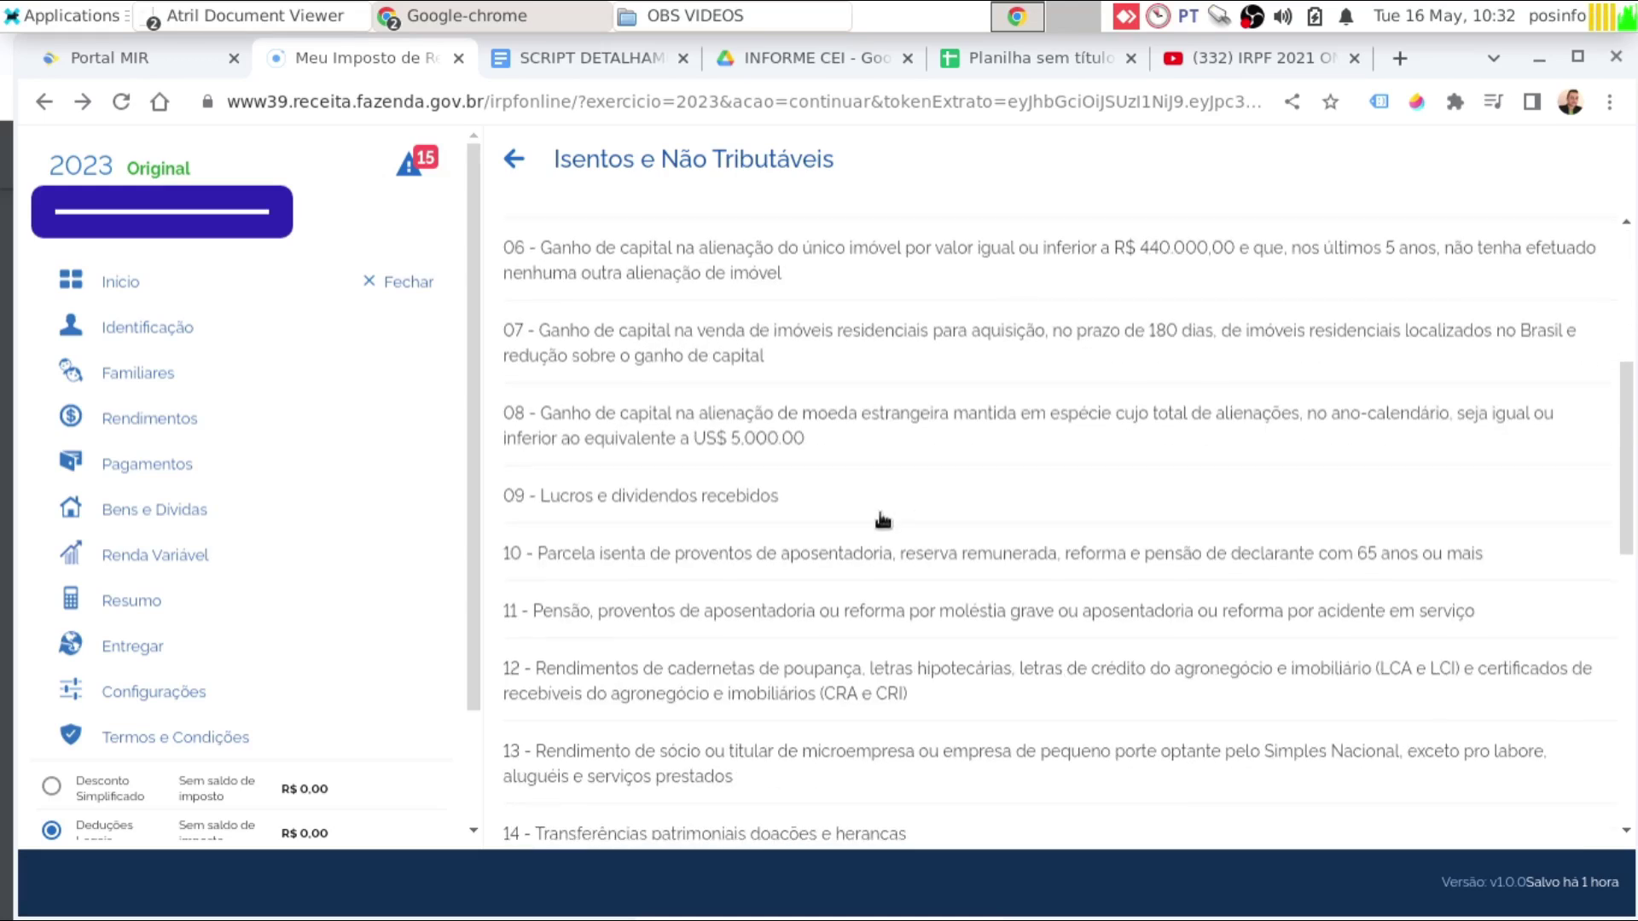
scroll(783, 582, down, 2)
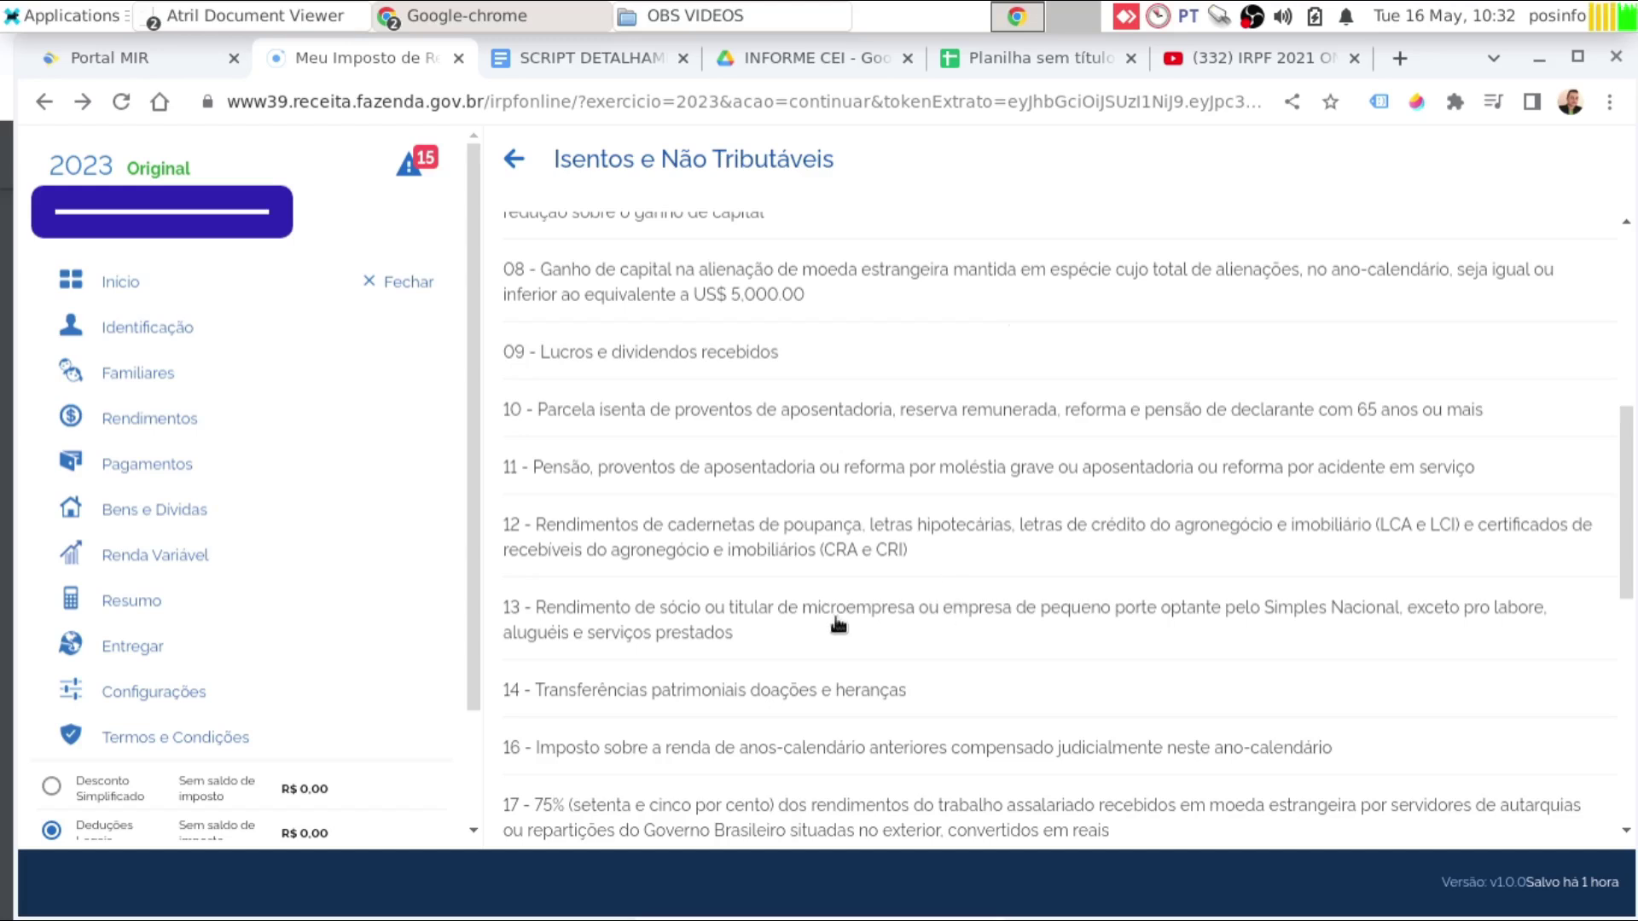
click(879, 619)
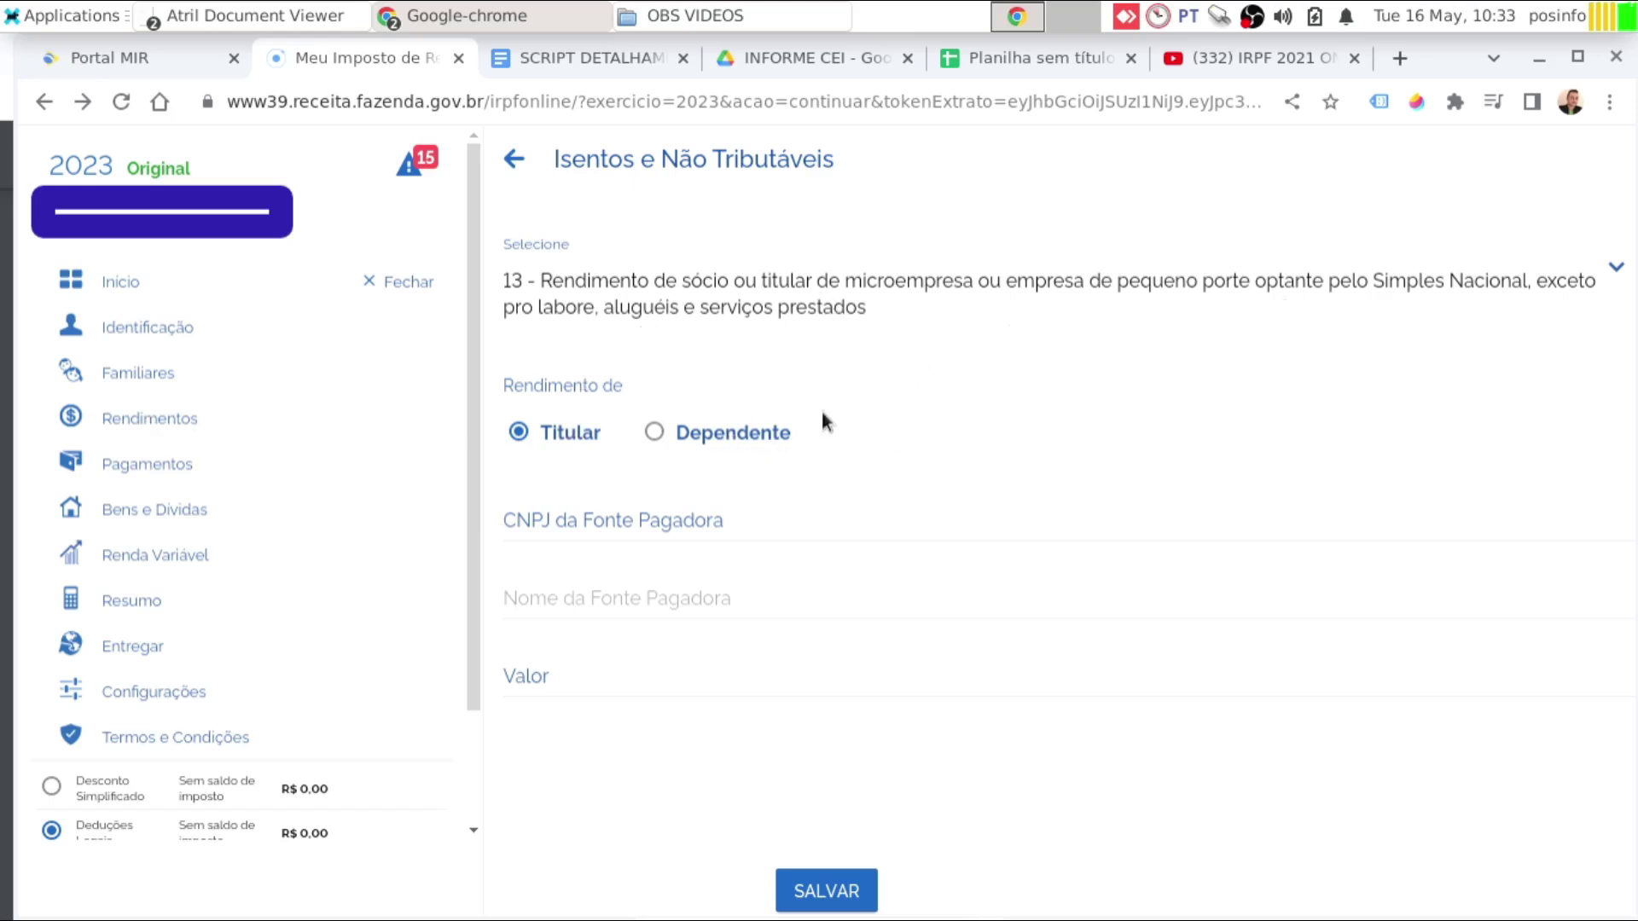
- Fill in the payer's CNPJ, paste the copied exempt profit of 17.600,00 as Valor and save the exempt income entry
key(ctrl+f)
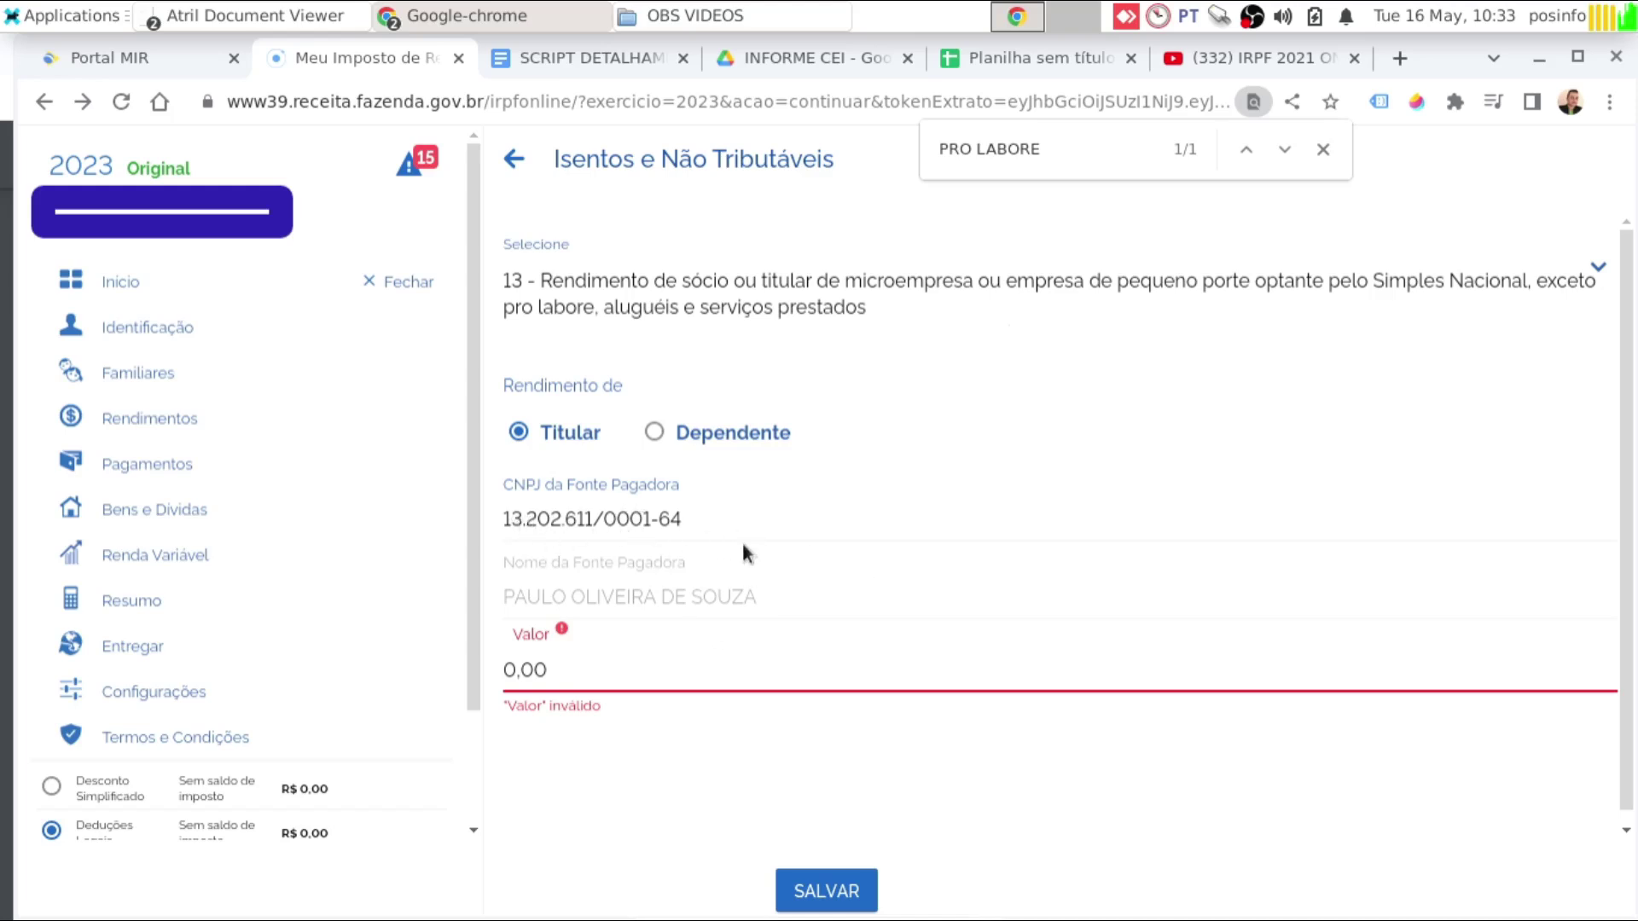
double_click(574, 668)
right_click(576, 670)
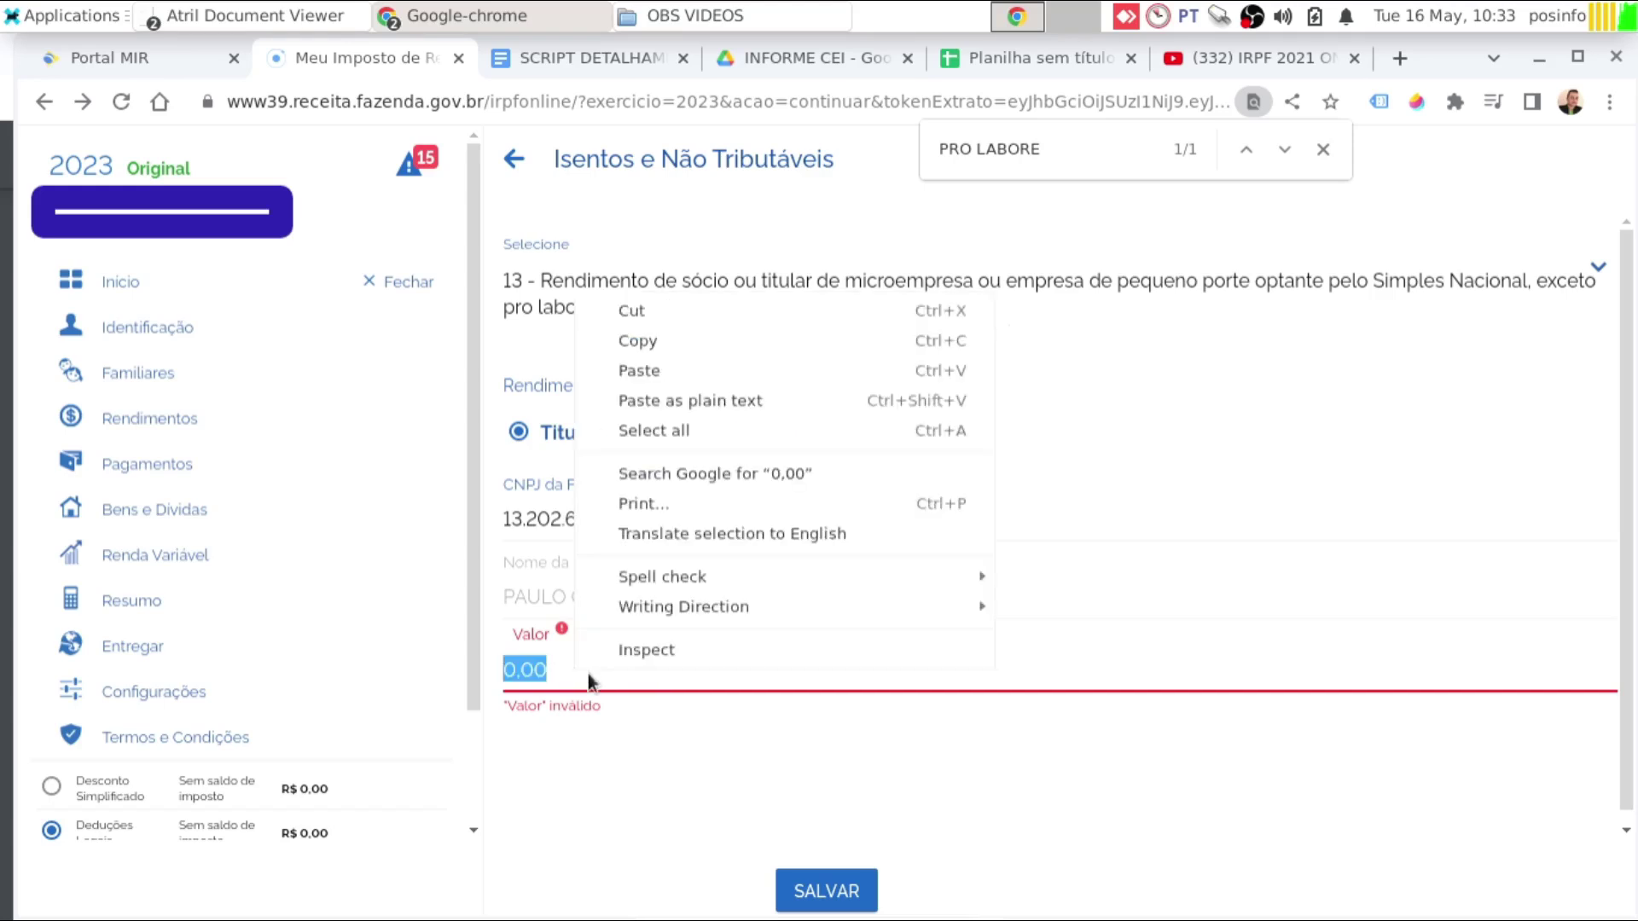
click(669, 372)
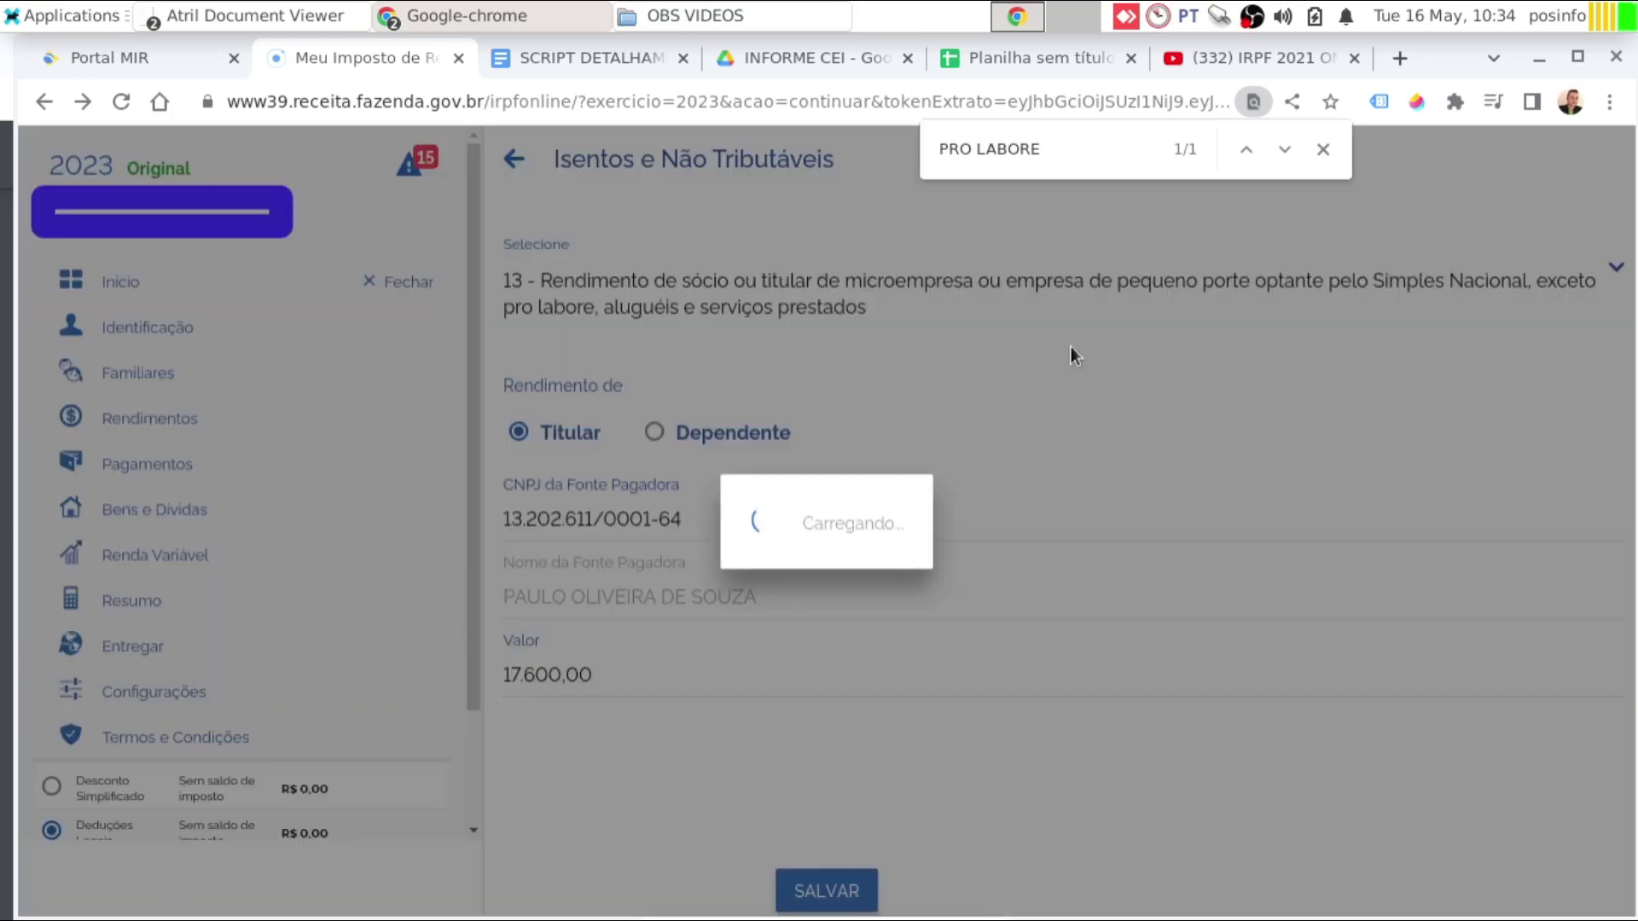
- Switch to the profit spreadsheet and copy the taxable profit value in E28
key(ctrl+5)
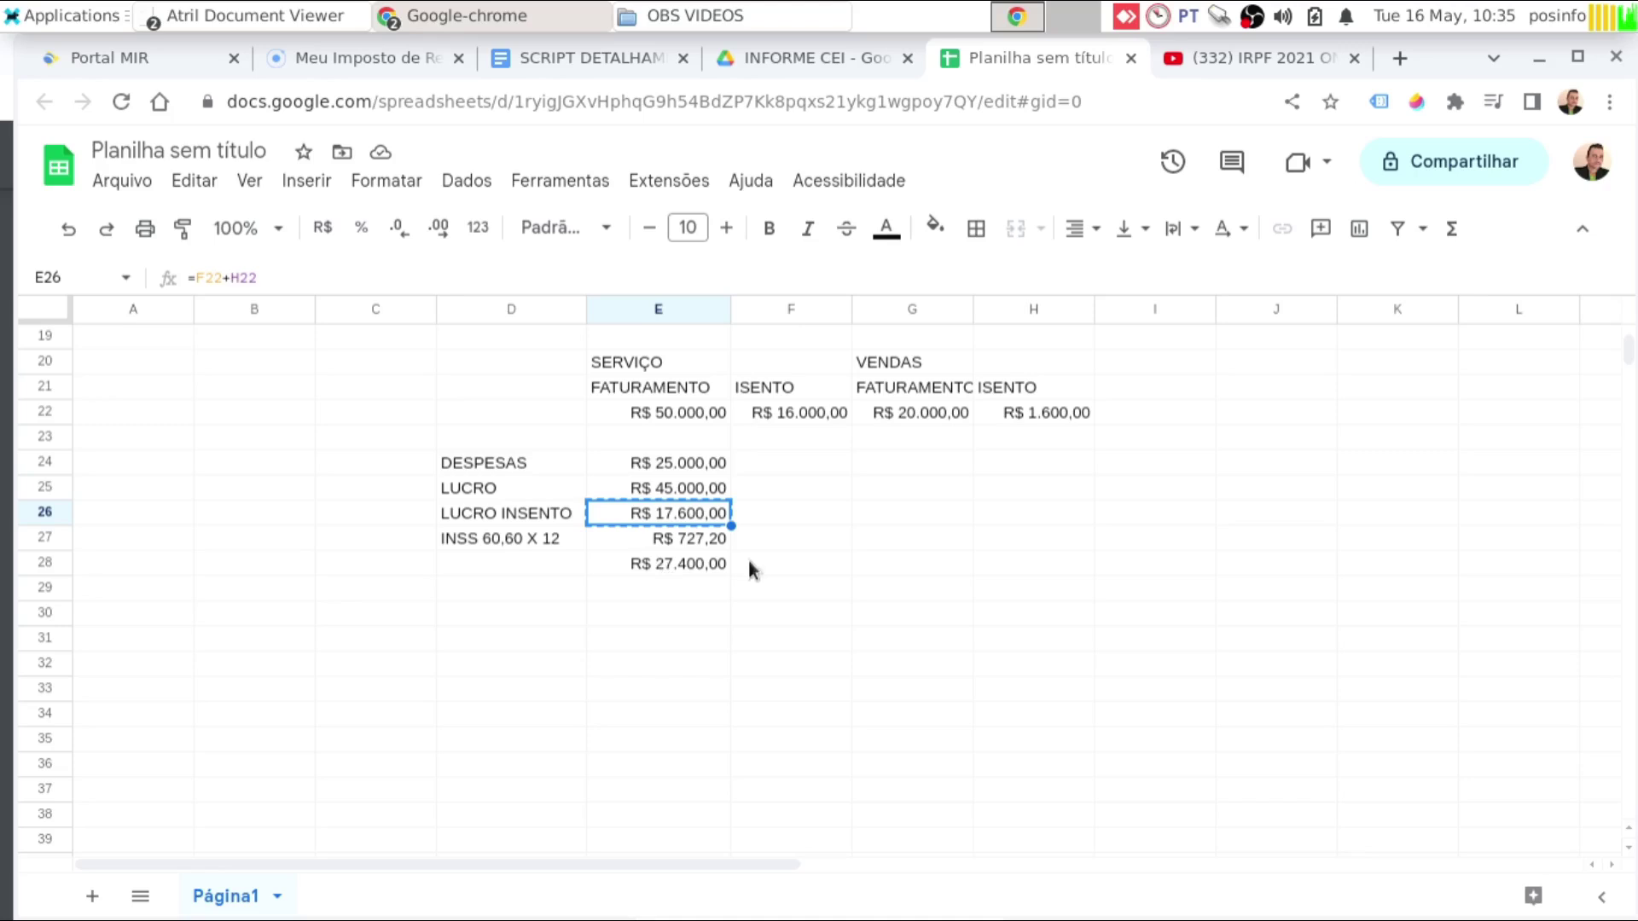
click(665, 566)
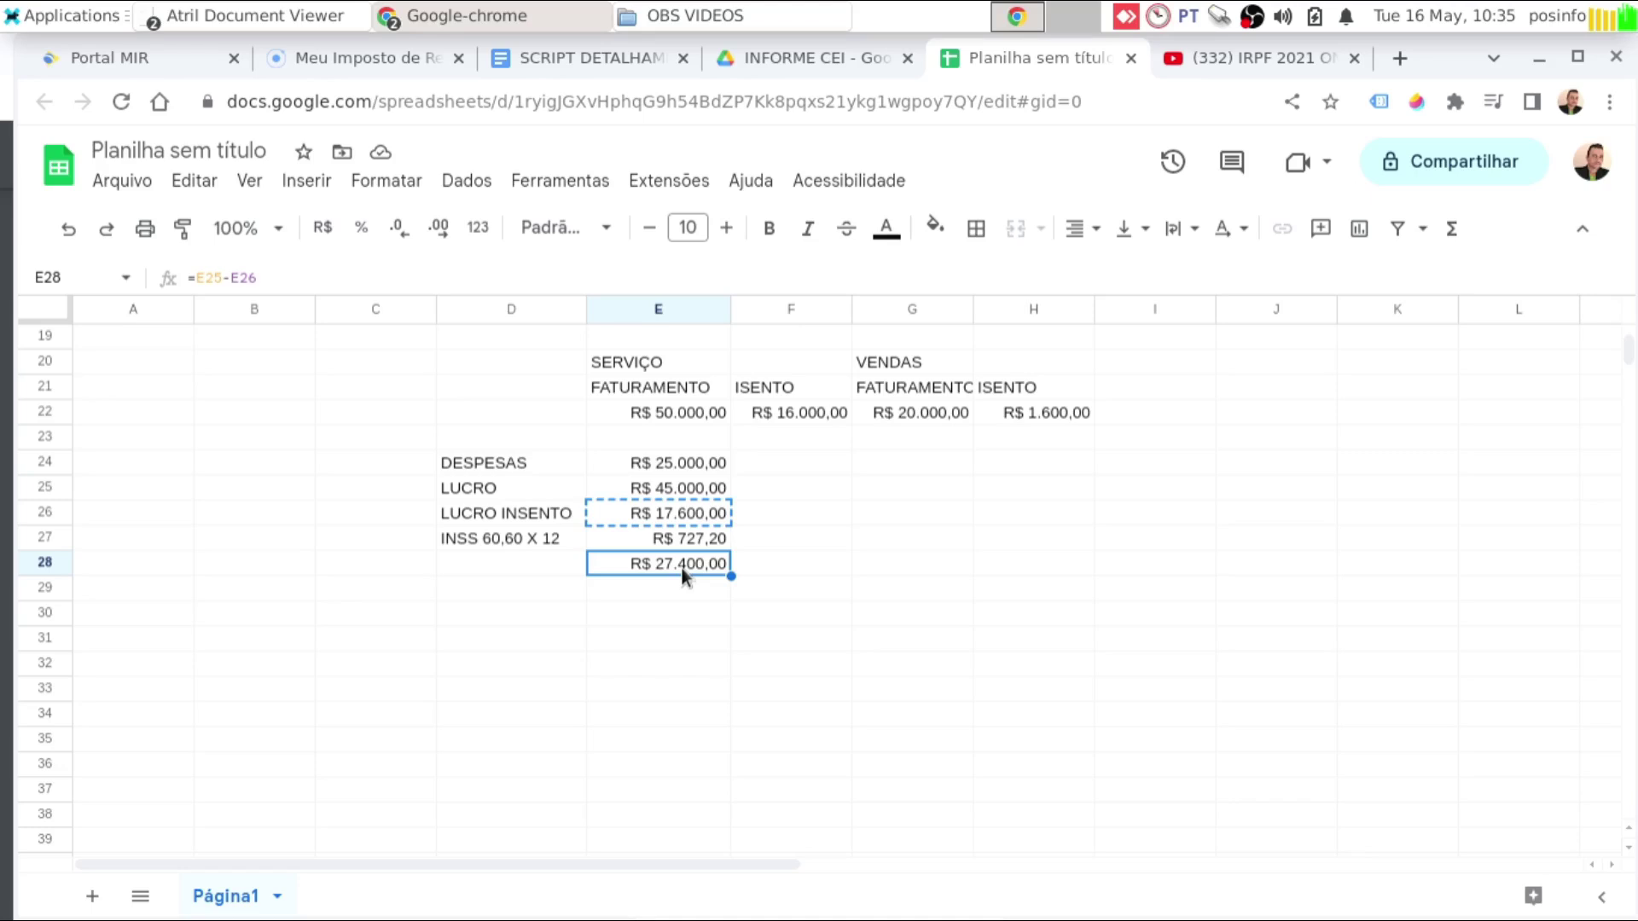
right_click(681, 566)
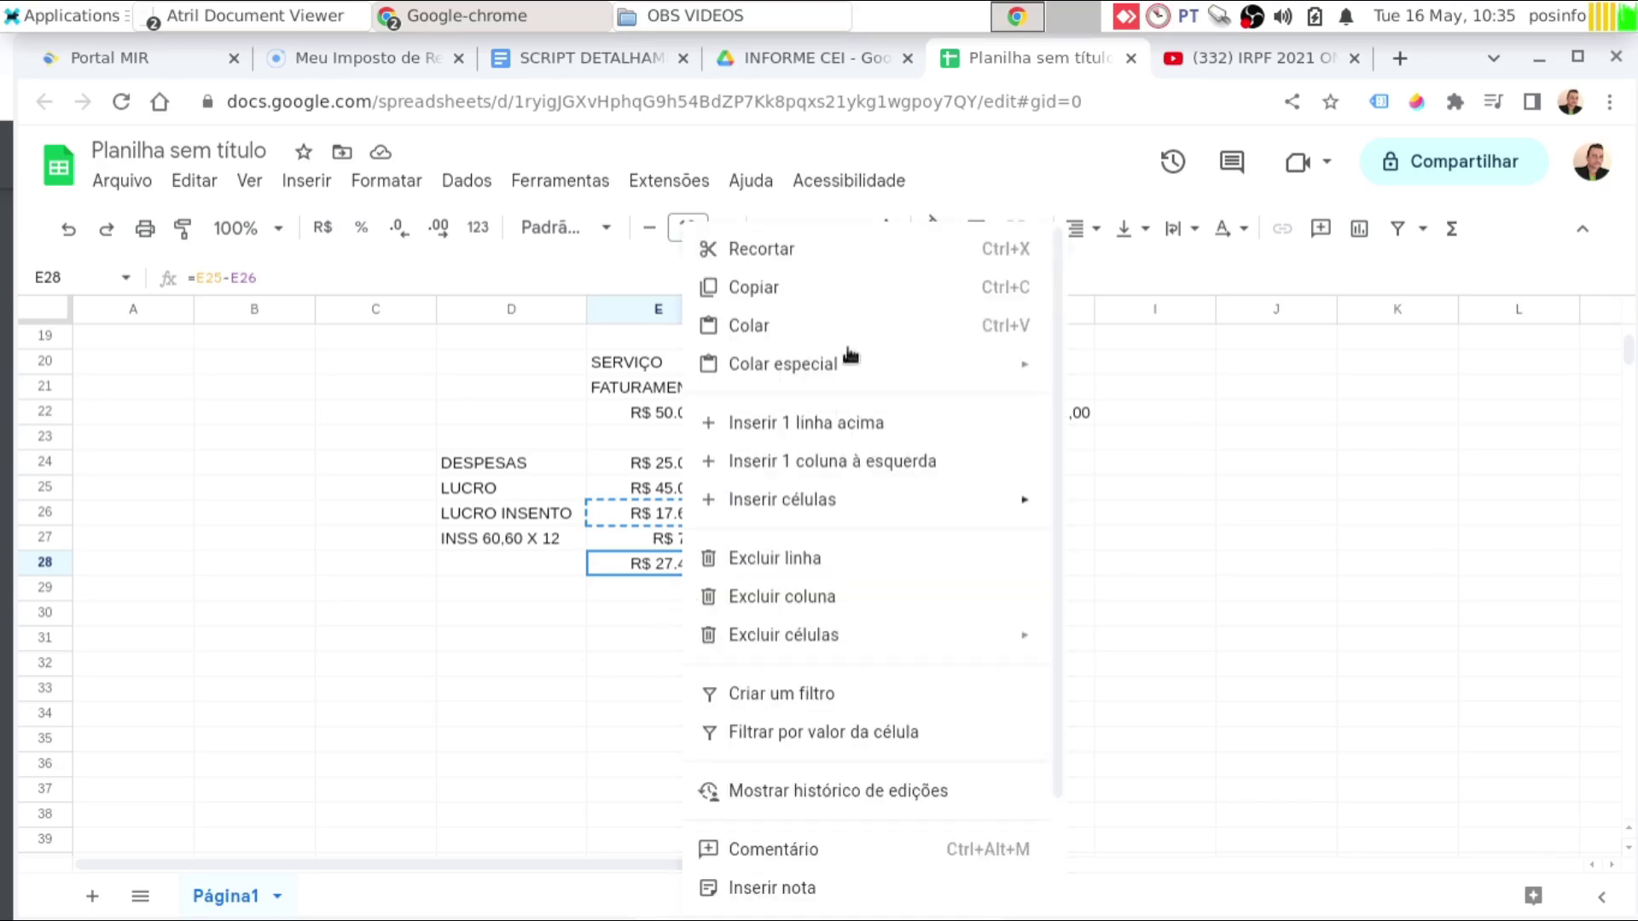
click(771, 307)
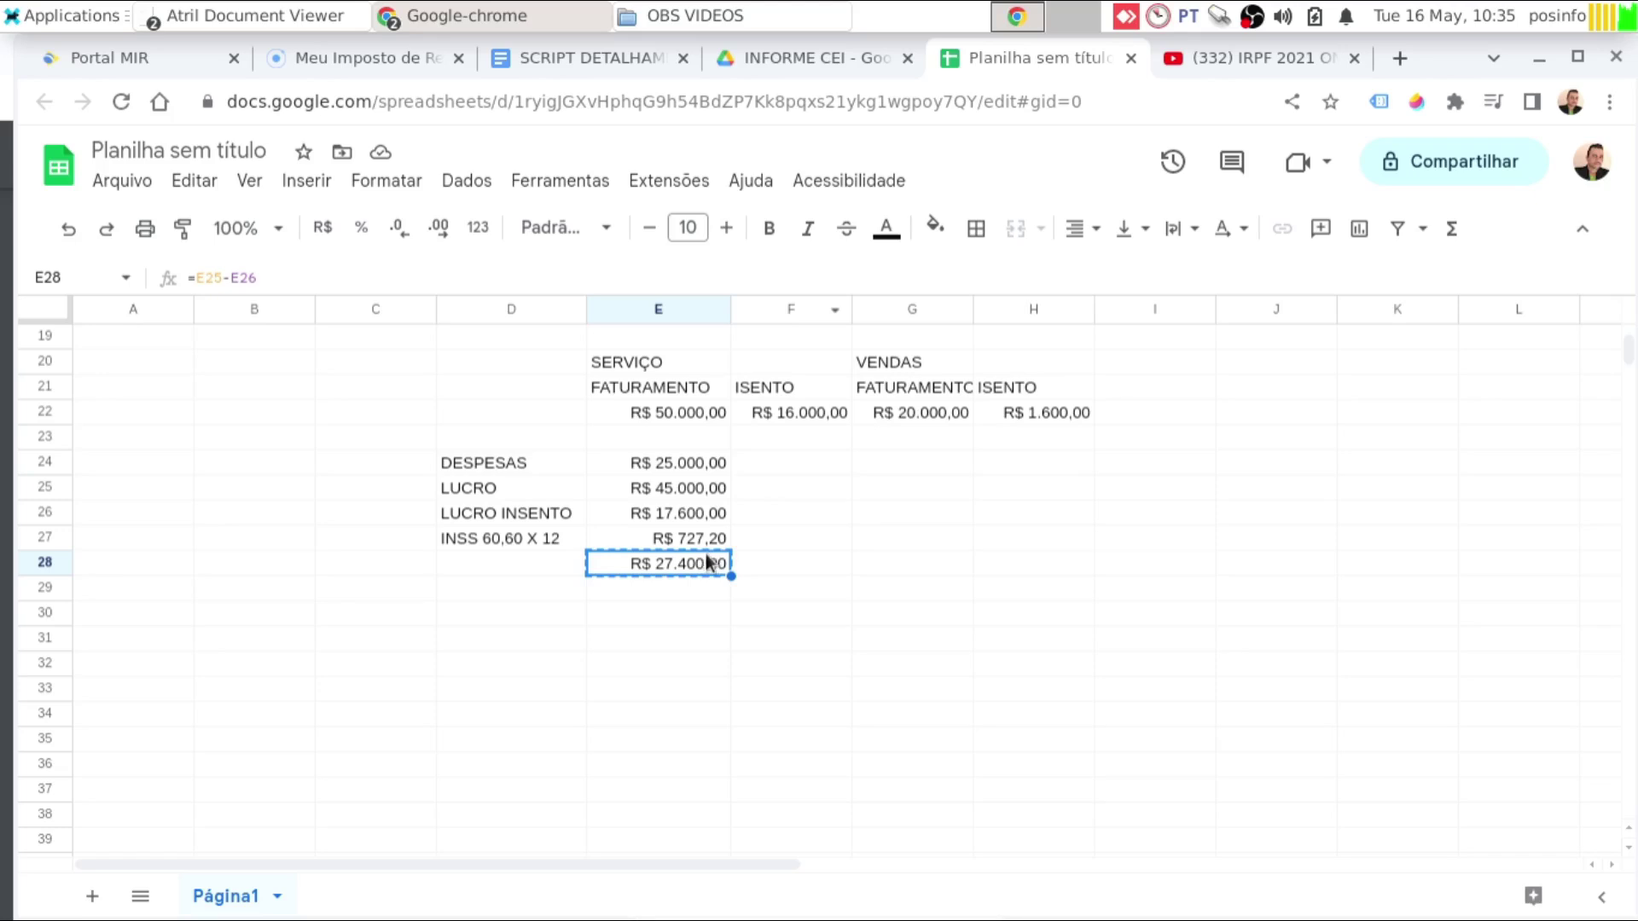
- Return to the tax declaration and open a new Recebidos de Pessoas Jurídicas income entry, reviewing its fields
key(ctrl+2)
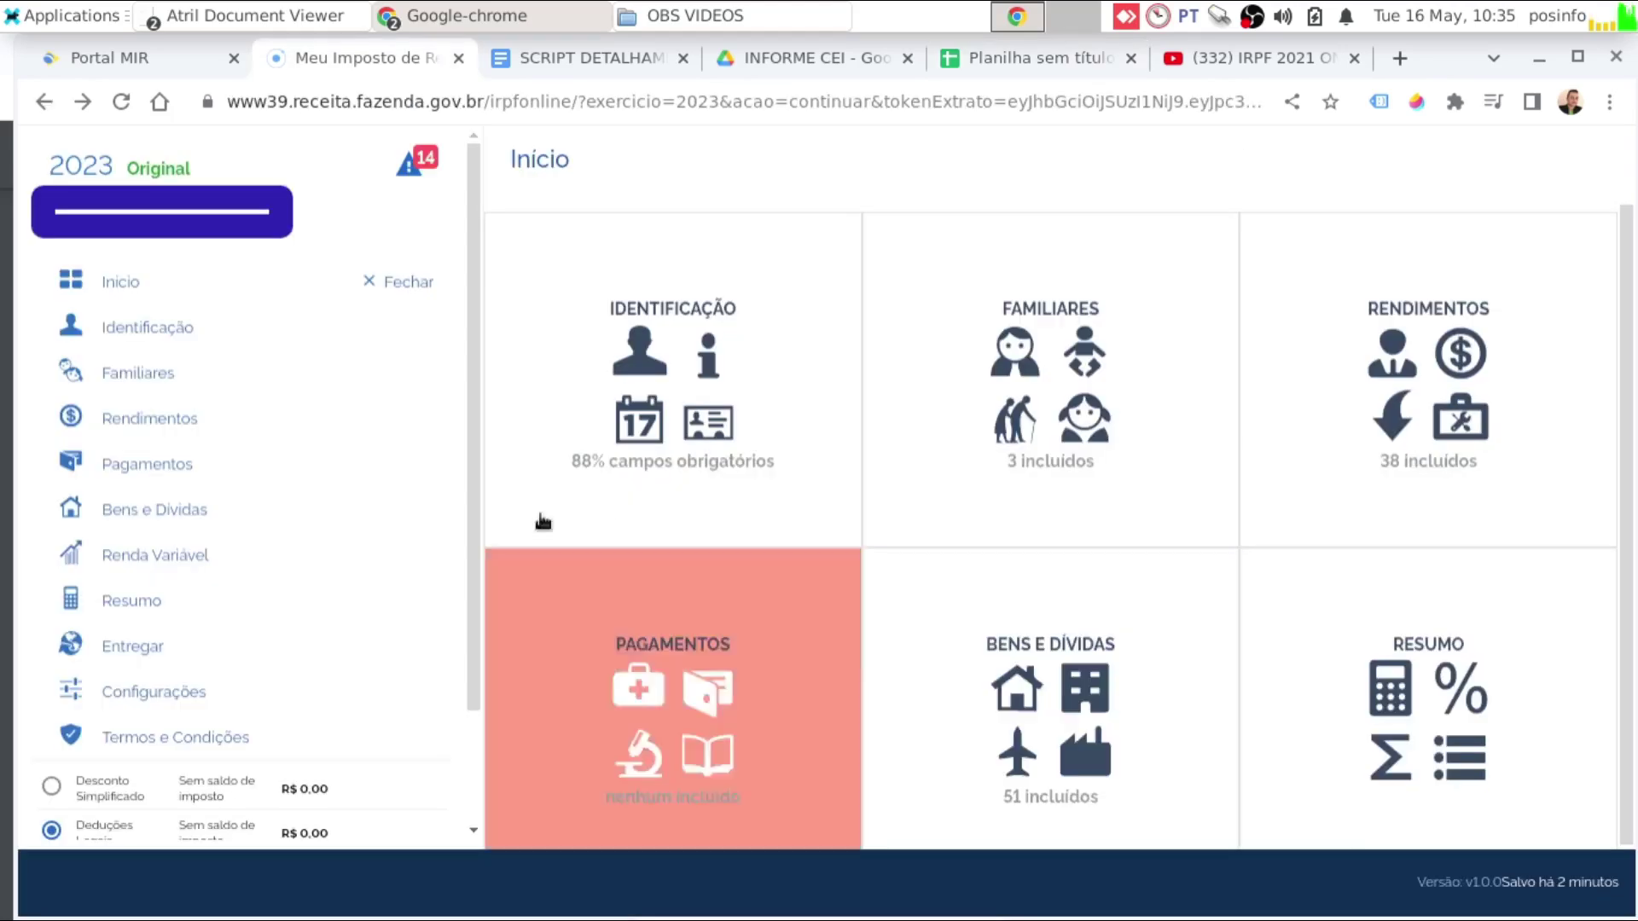
click(161, 423)
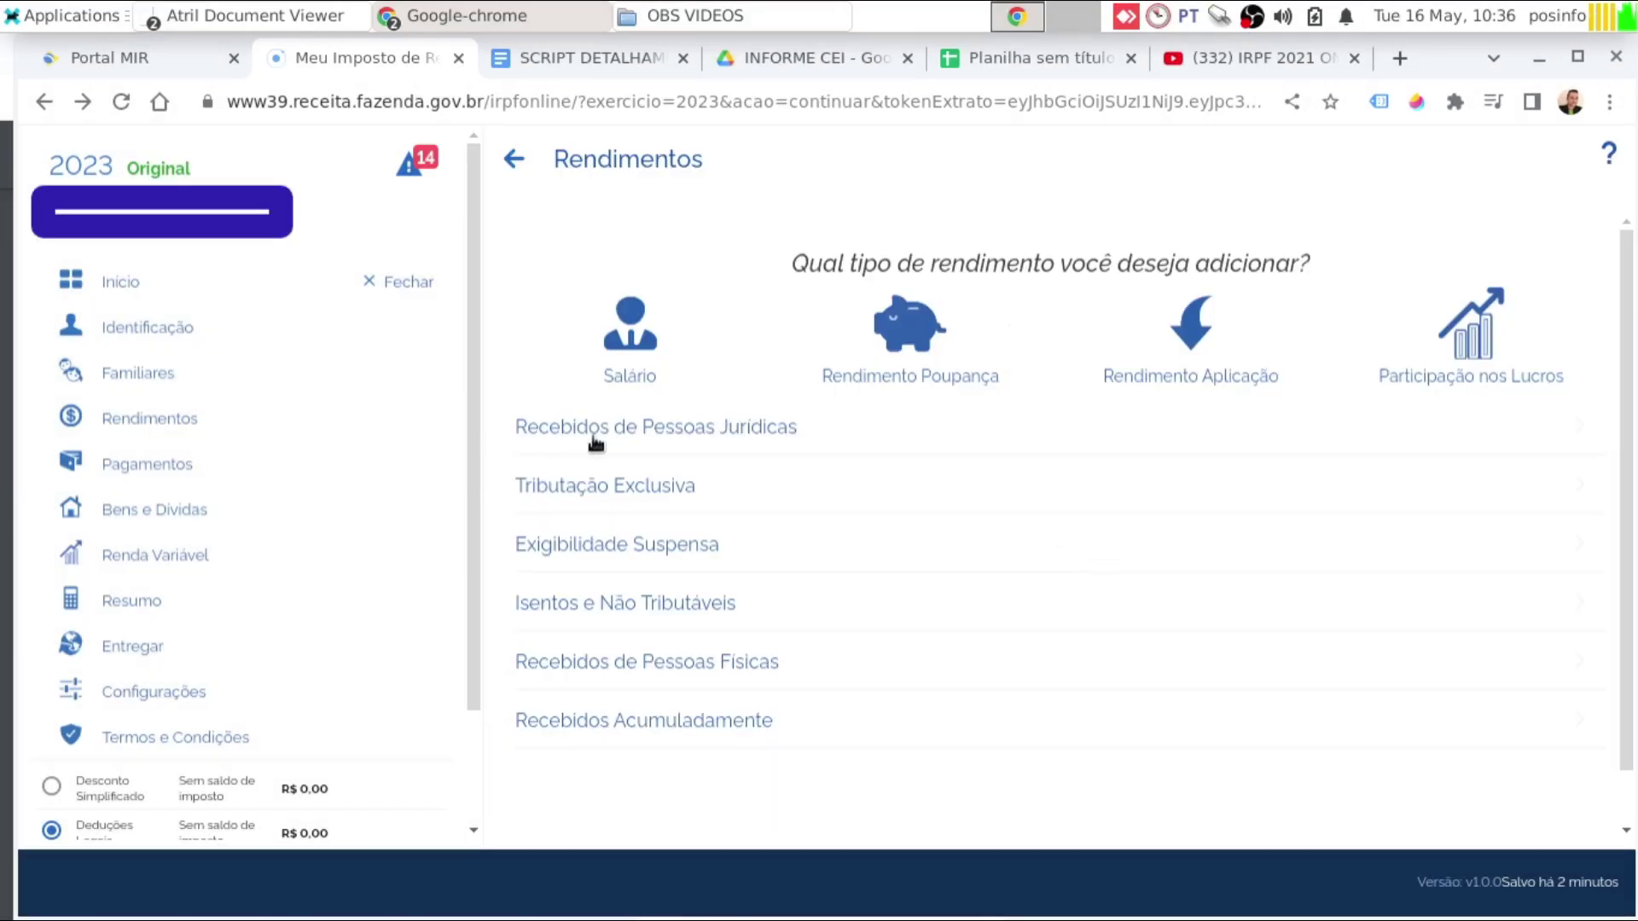
click(711, 442)
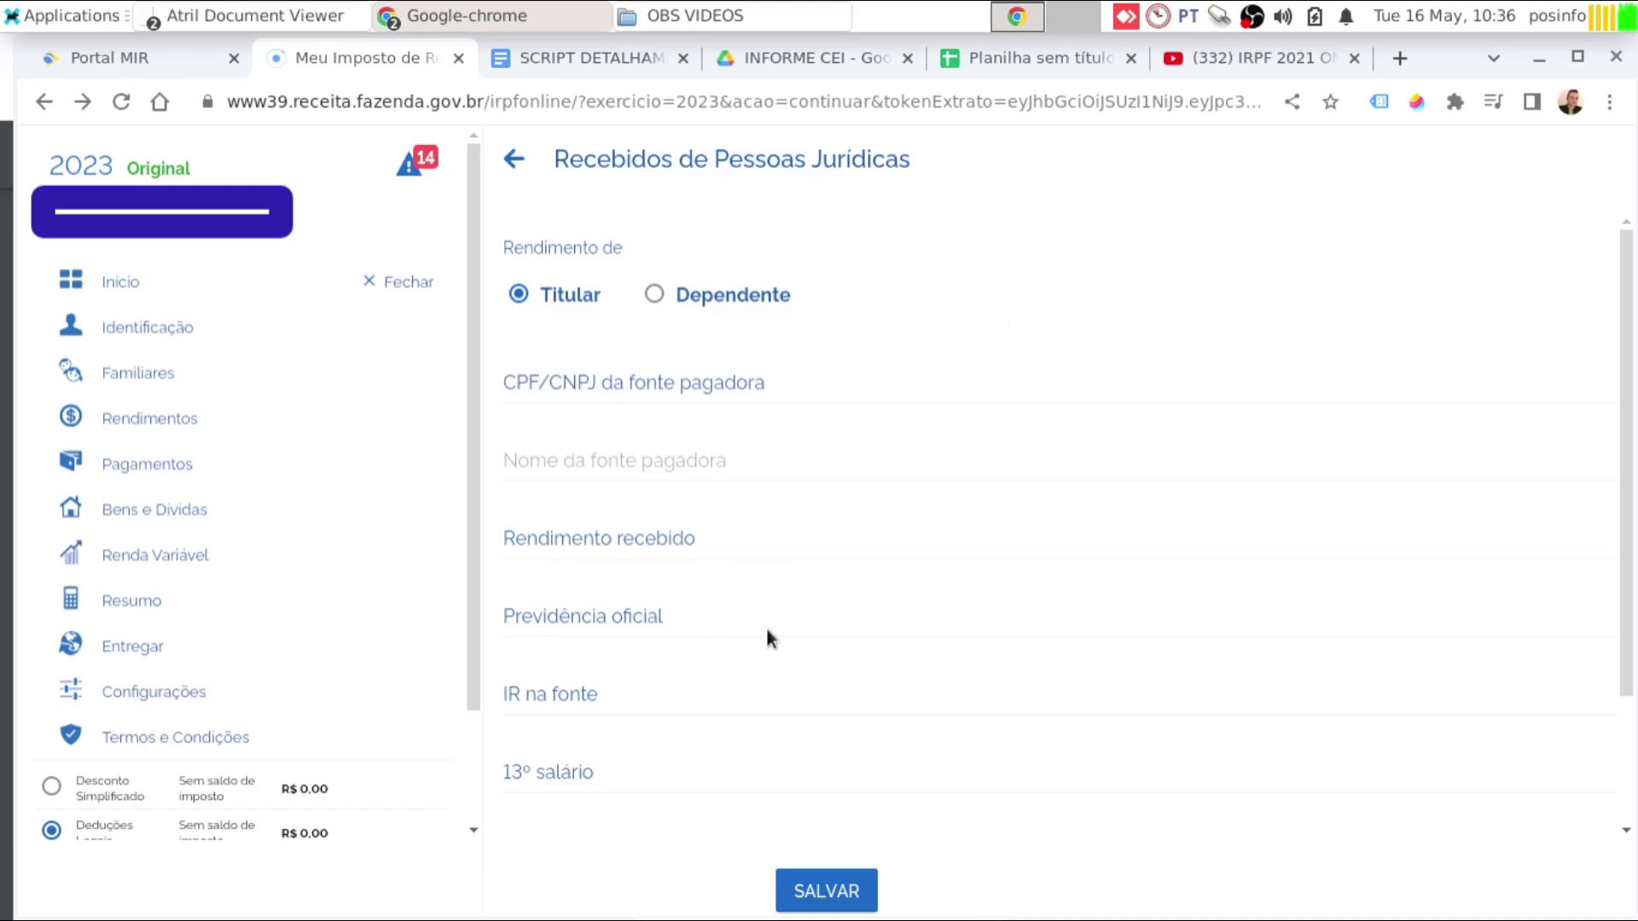
scroll(768, 640, down, 2)
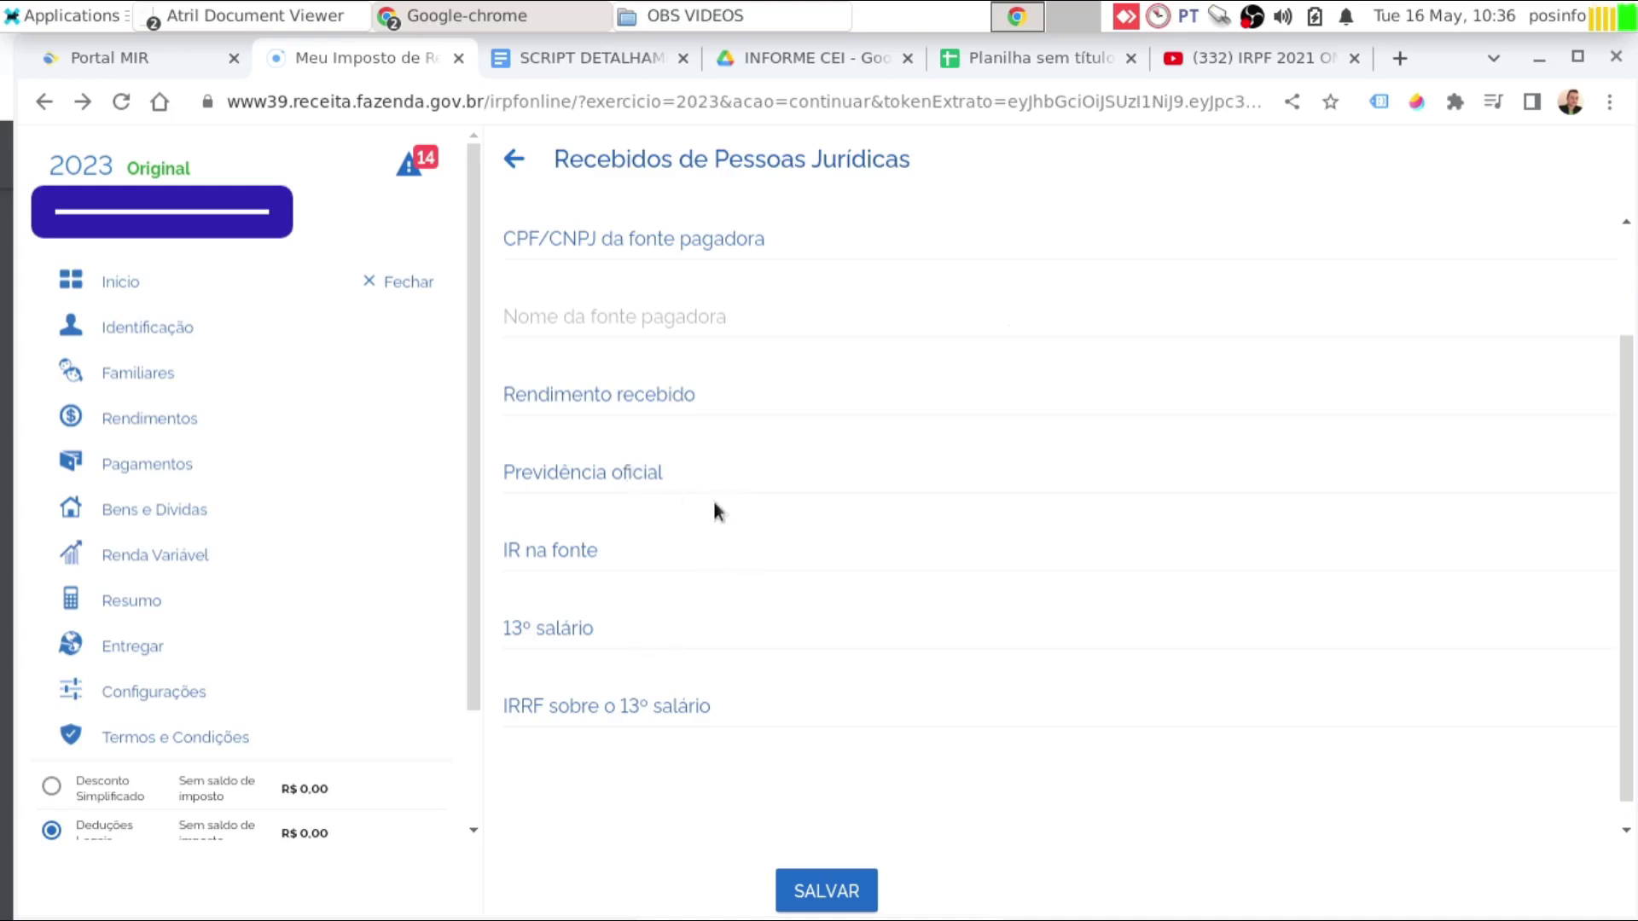
scroll(714, 503, down, 1)
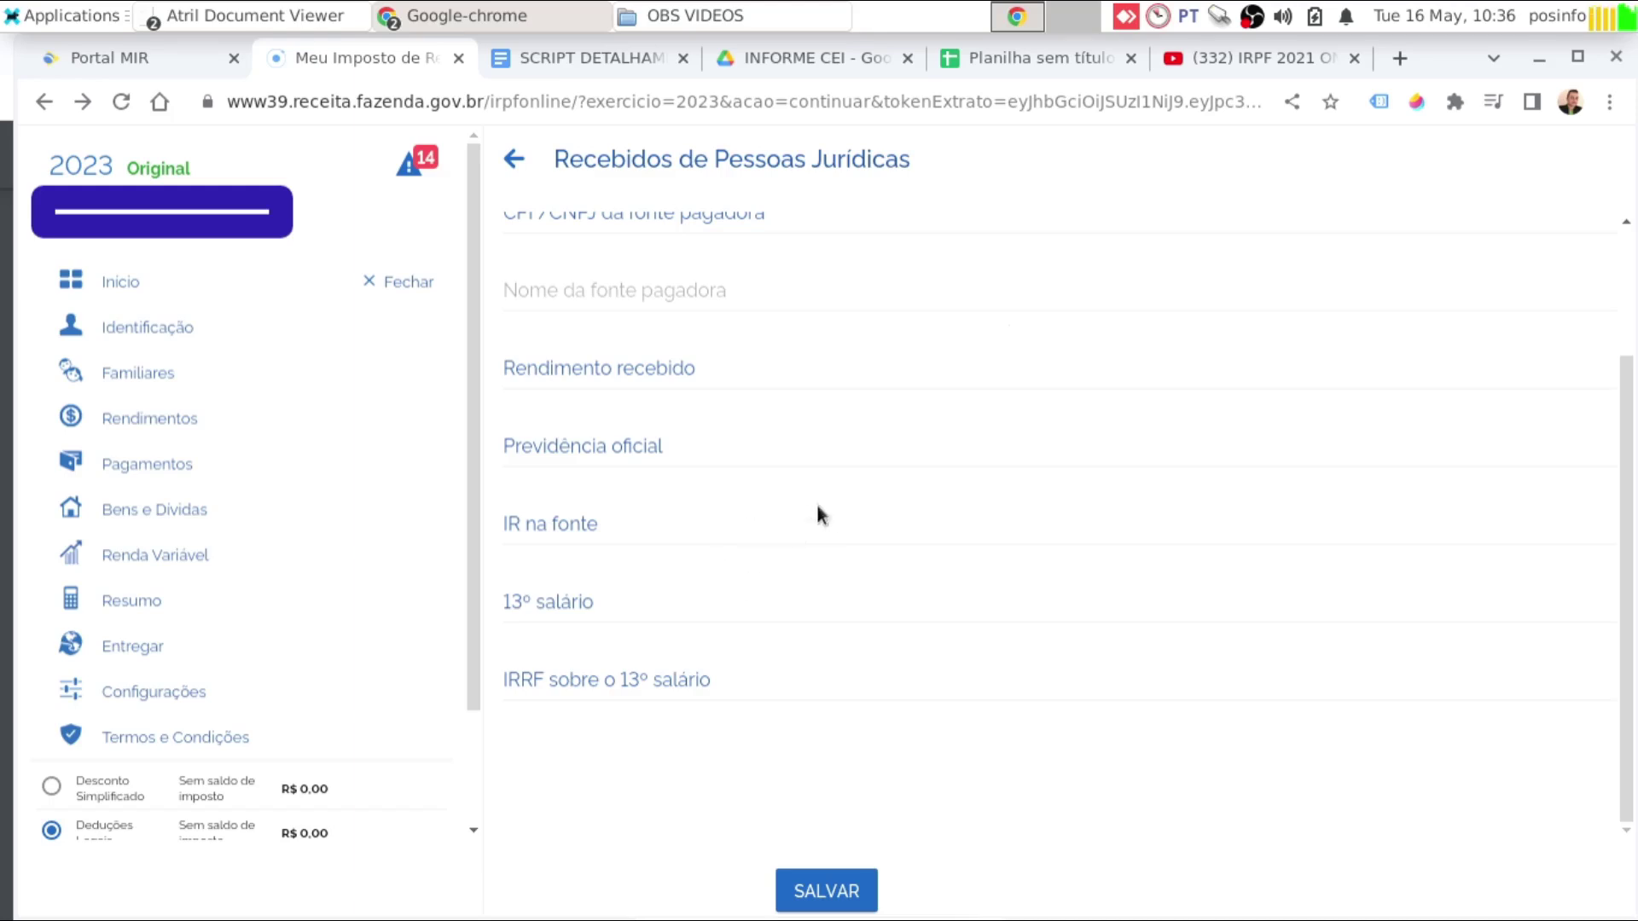
scroll(817, 511, up, 3)
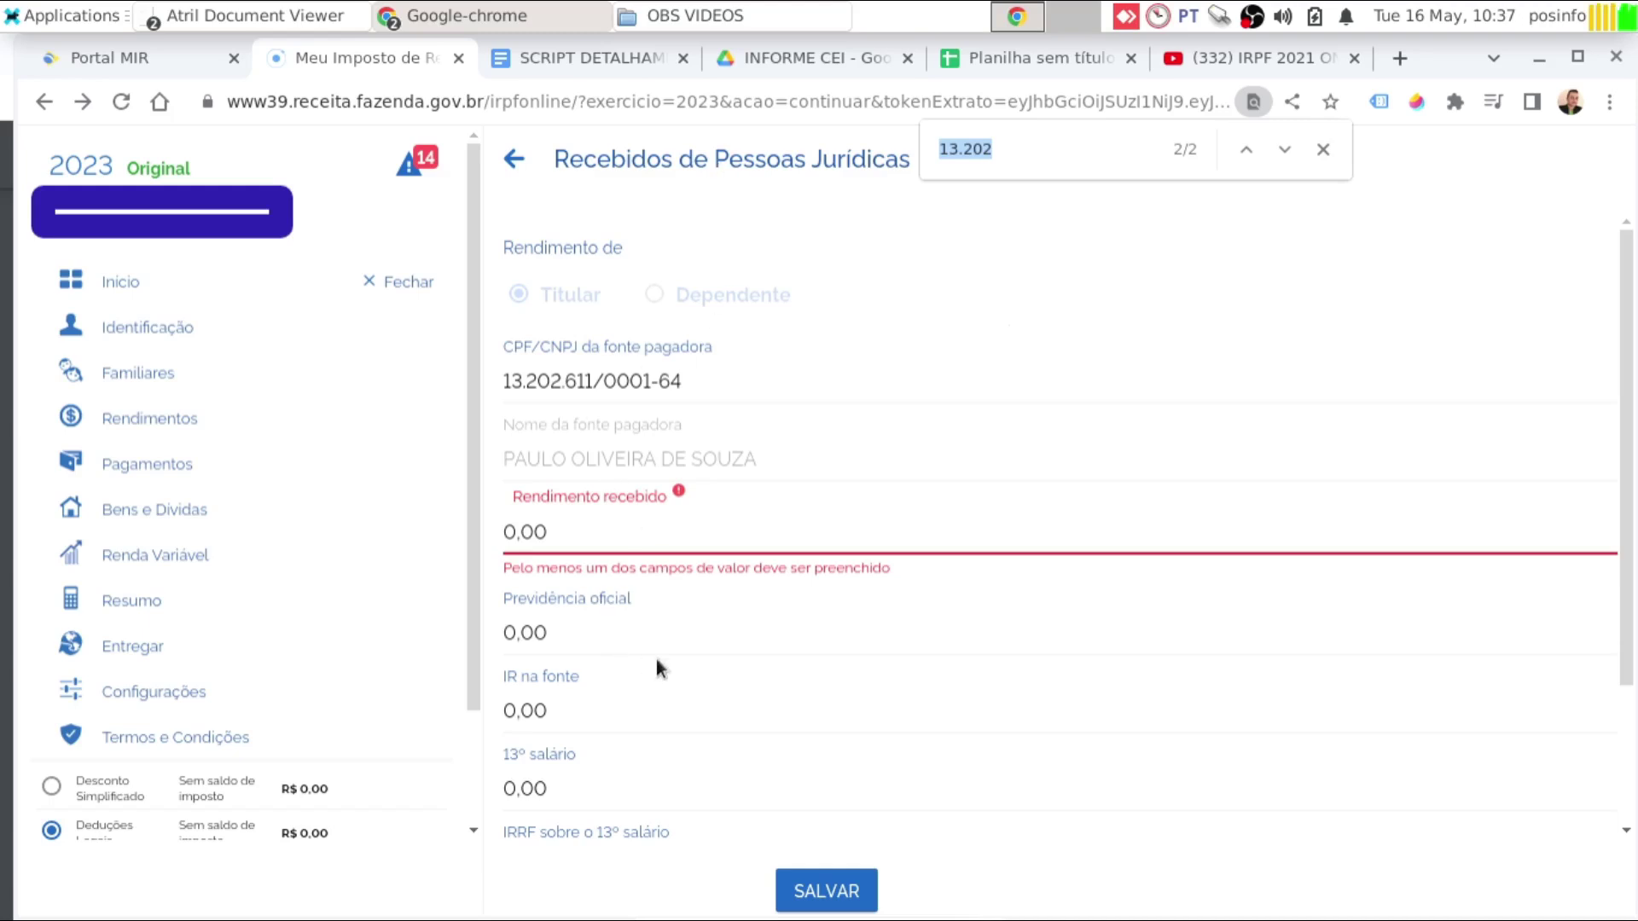
- Paste the copied taxable profit of 27.400,00 as the Rendimento recebido
double_click(583, 537)
right_click(612, 540)
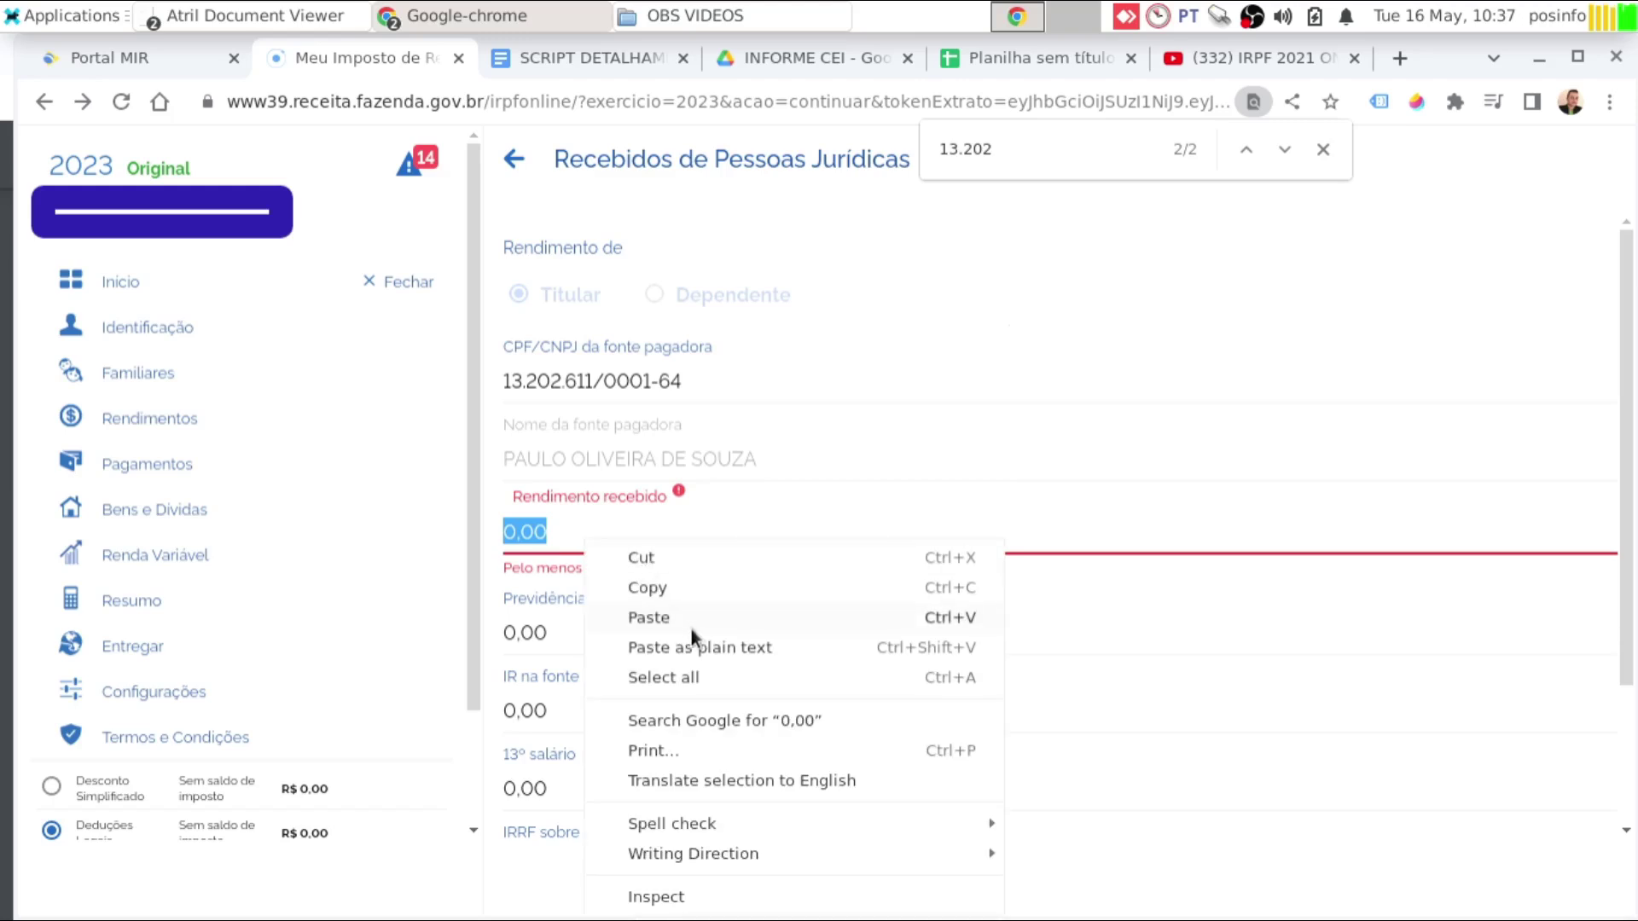
click(684, 628)
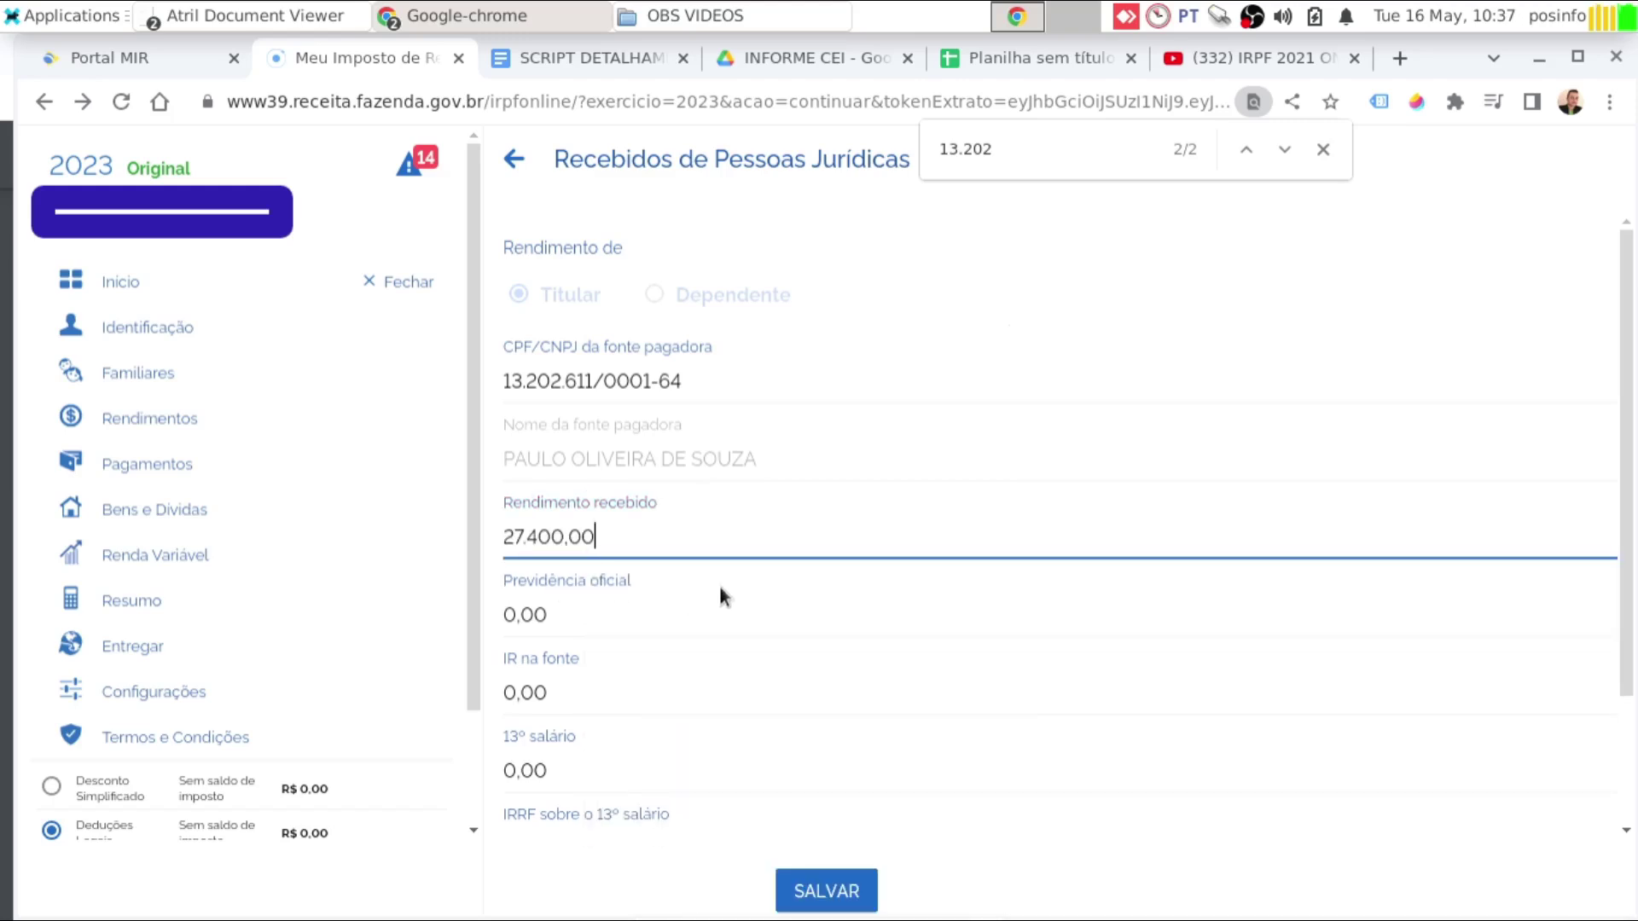
- Paste the annual INSS of 727,20 as Previdência oficial and save the Pessoas Jurídicas income entry
scroll(925, 437, down, 3)
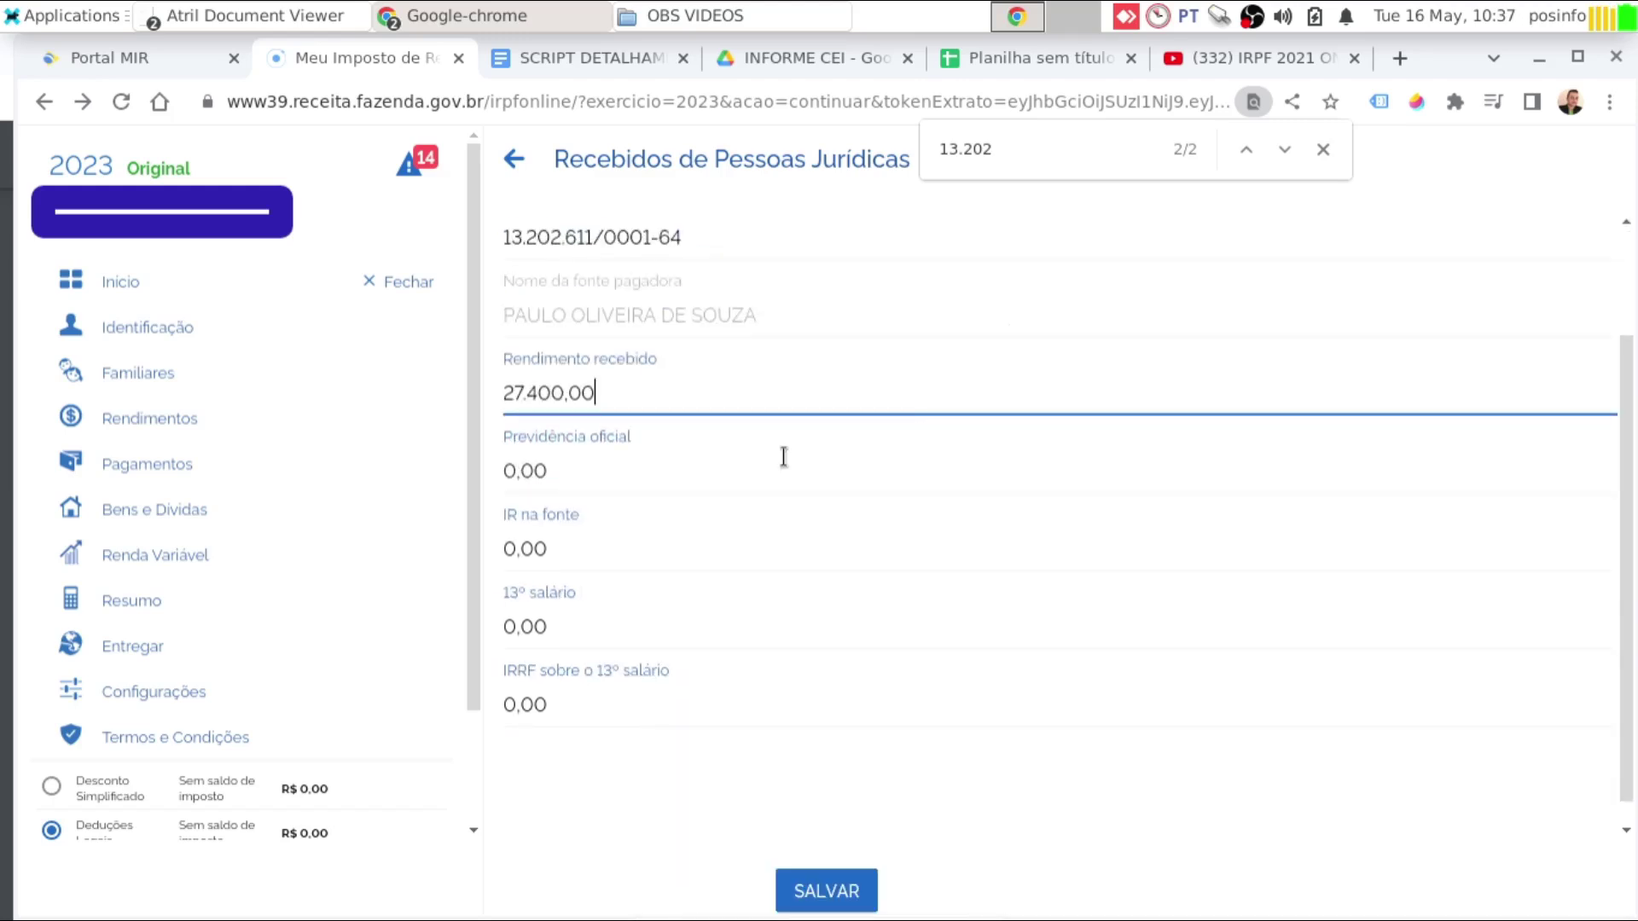
click(648, 469)
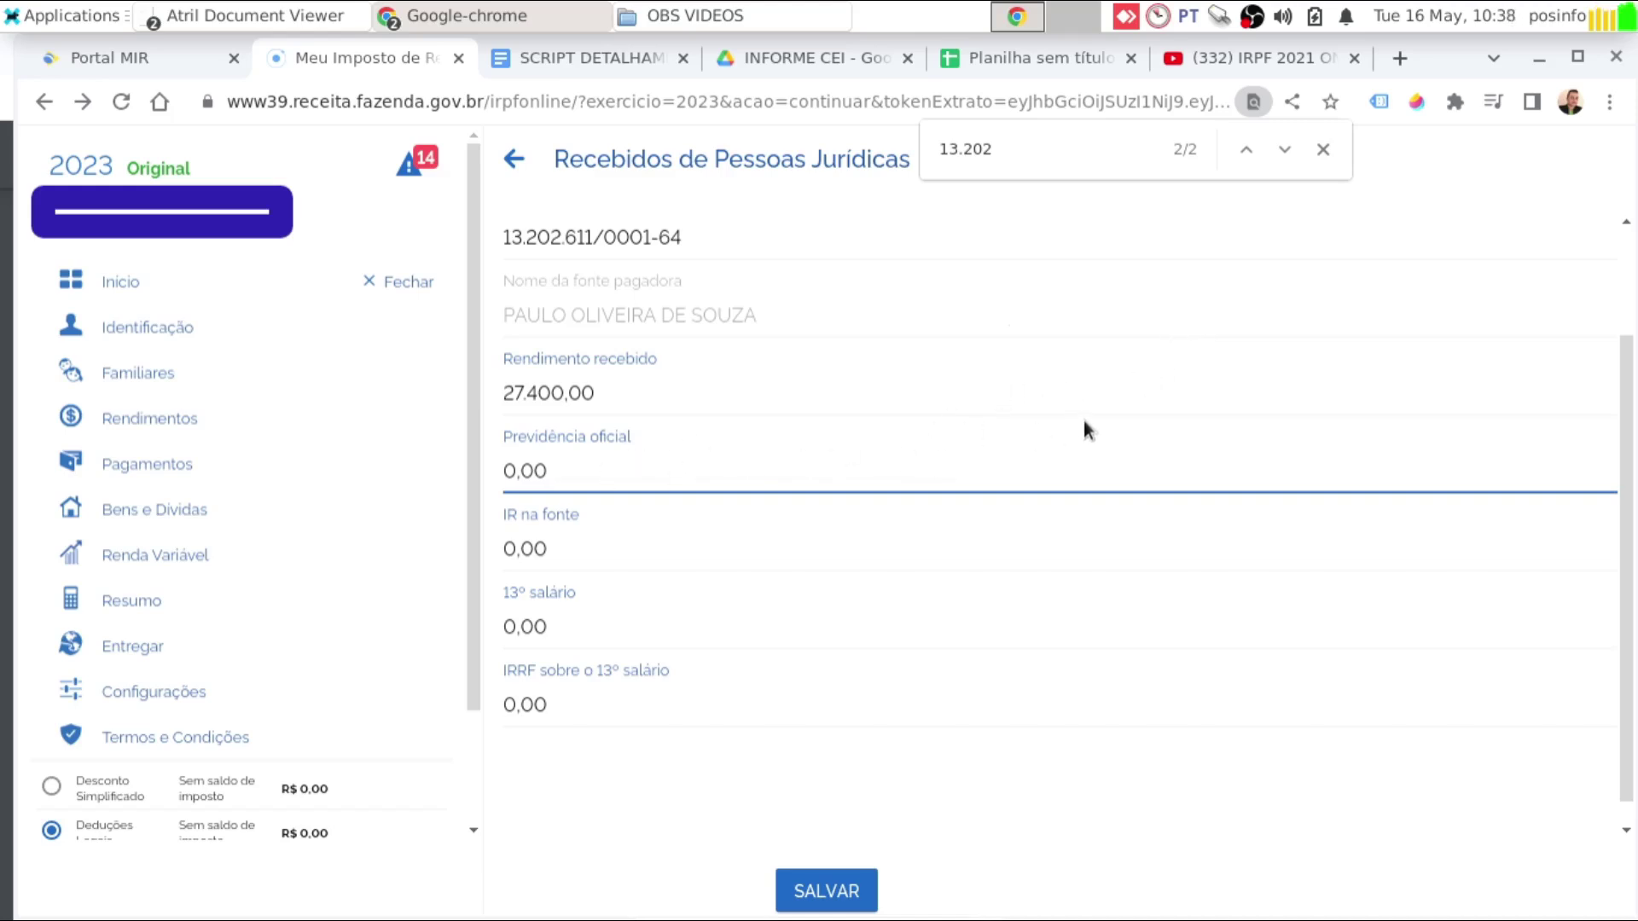
drag(574, 472, 478, 472)
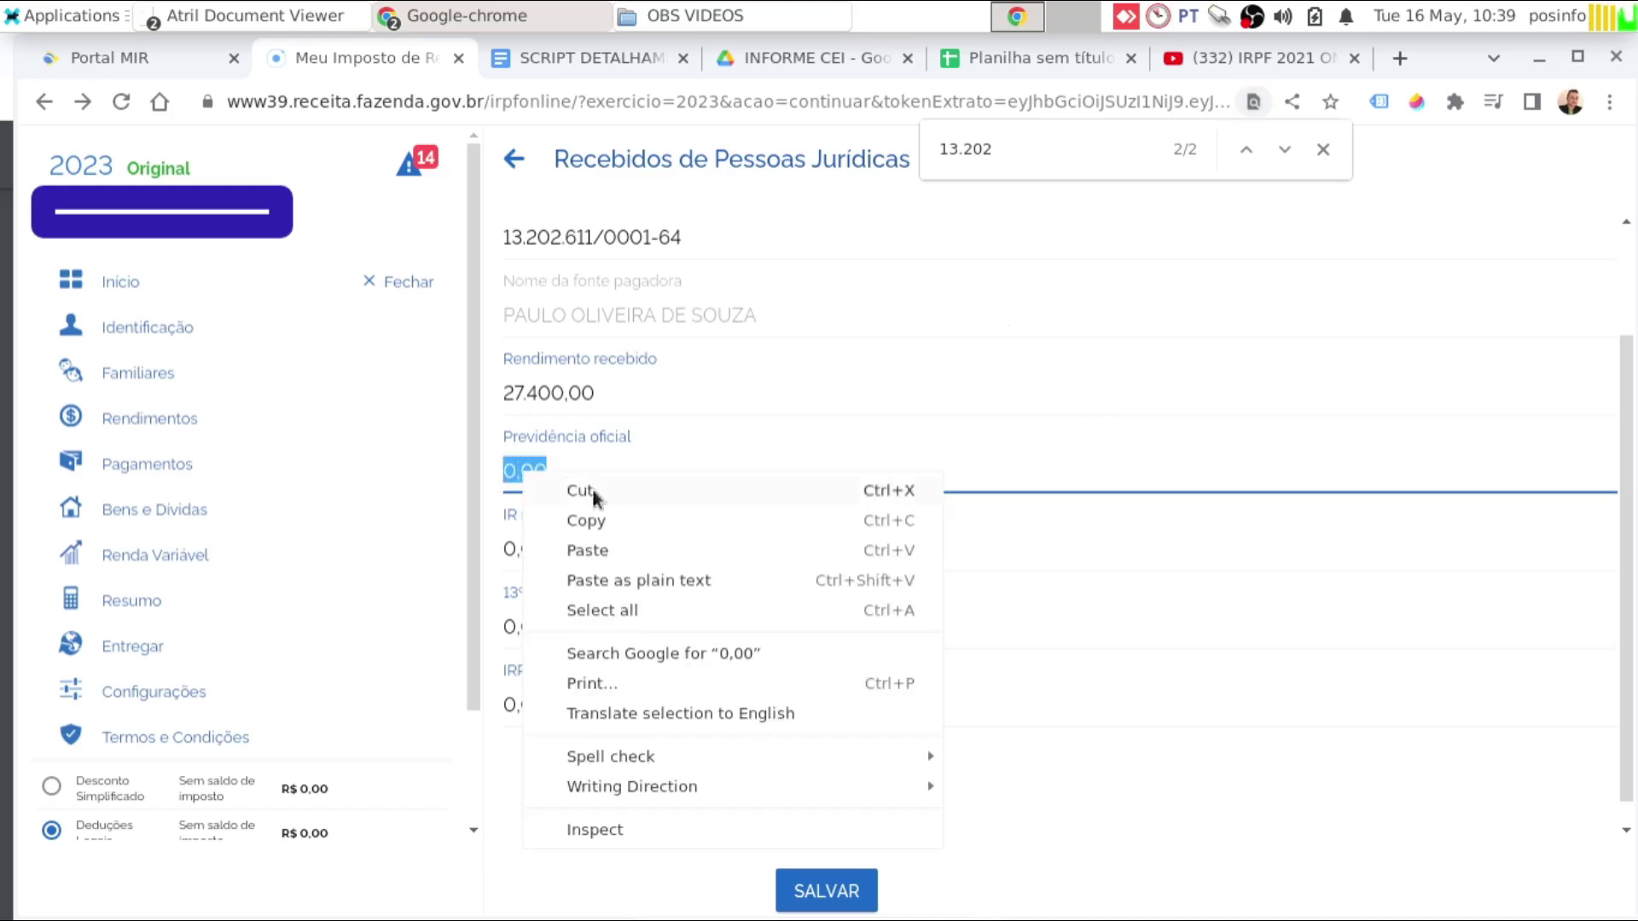
click(611, 549)
click(583, 555)
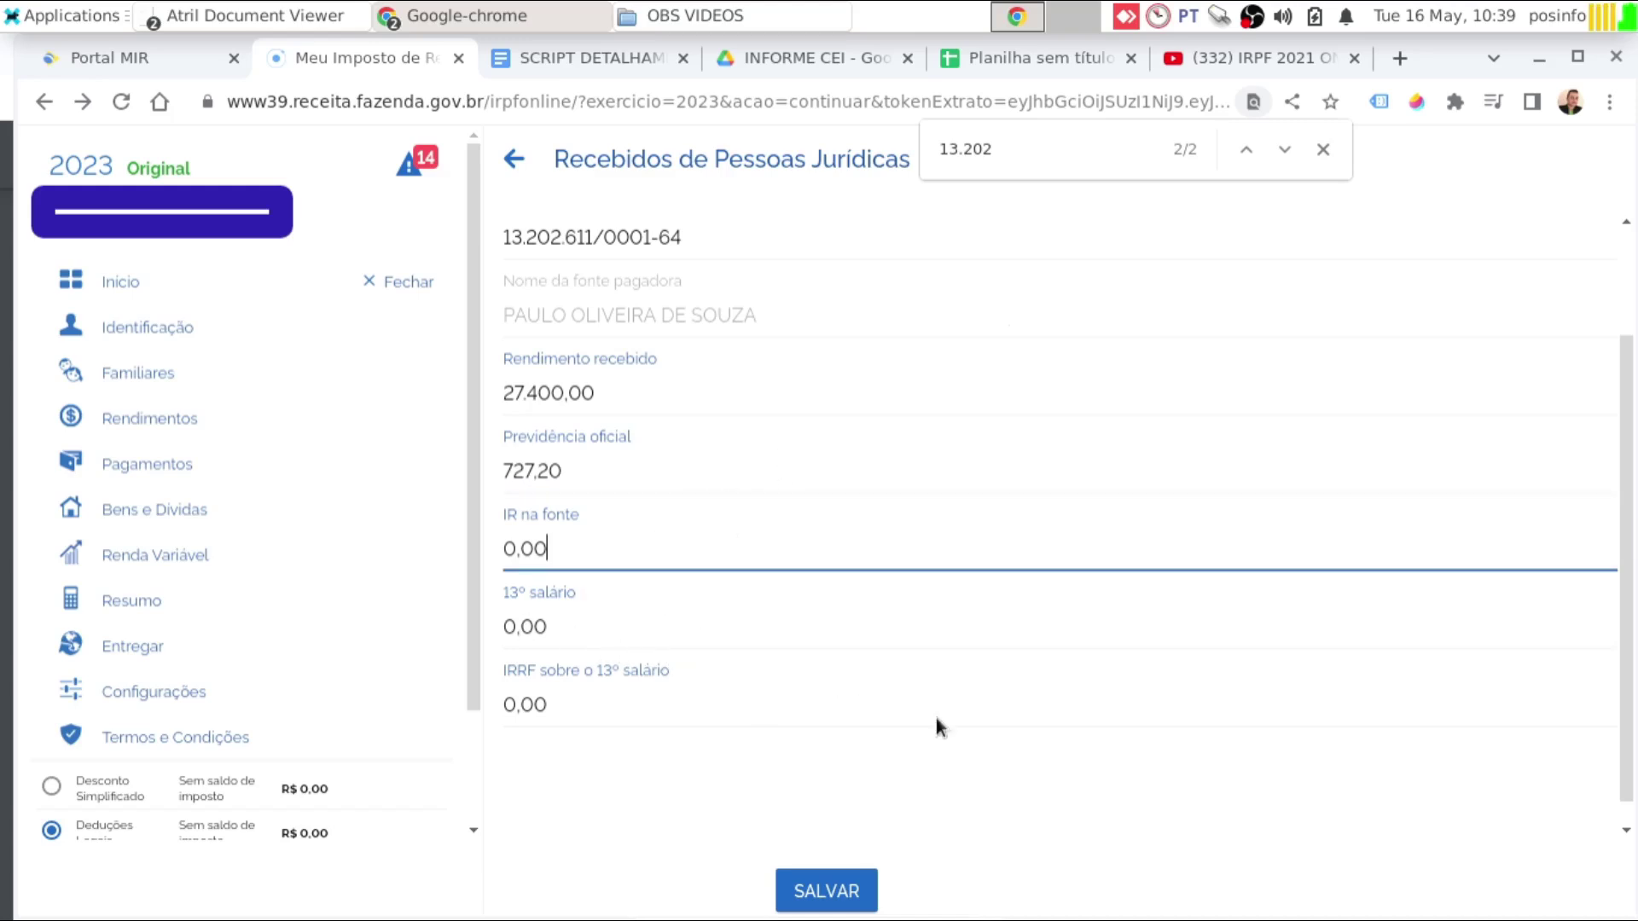
click(834, 887)
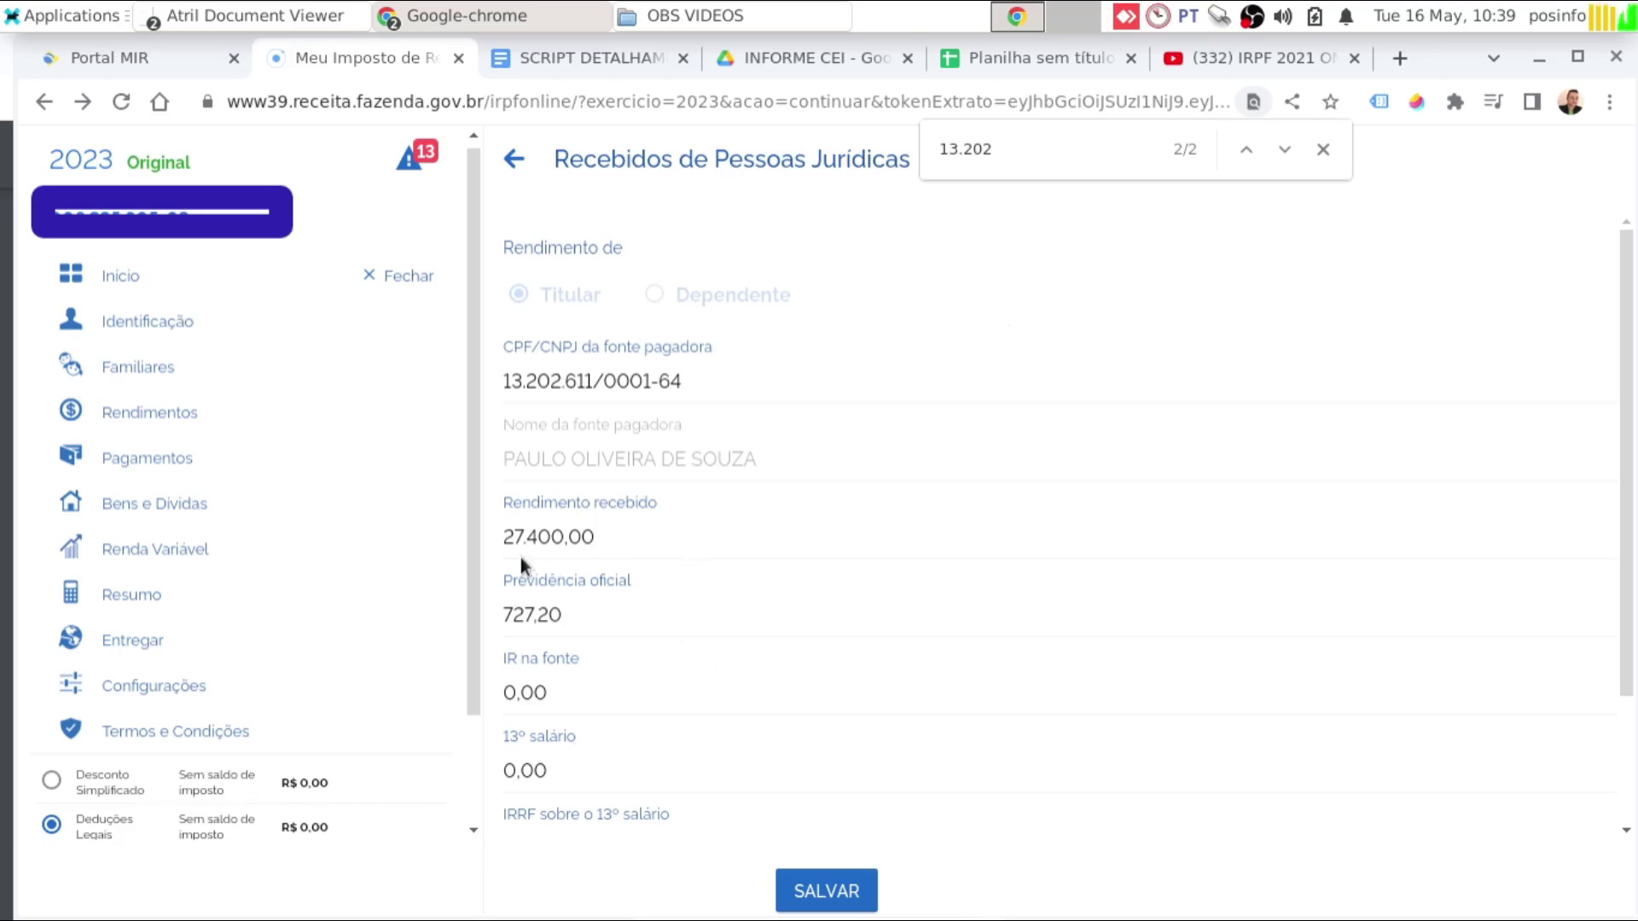
- Set the Rendimento recebido to 37.400,00 and save the entry to test the tax due
drag(514, 537, 452, 537)
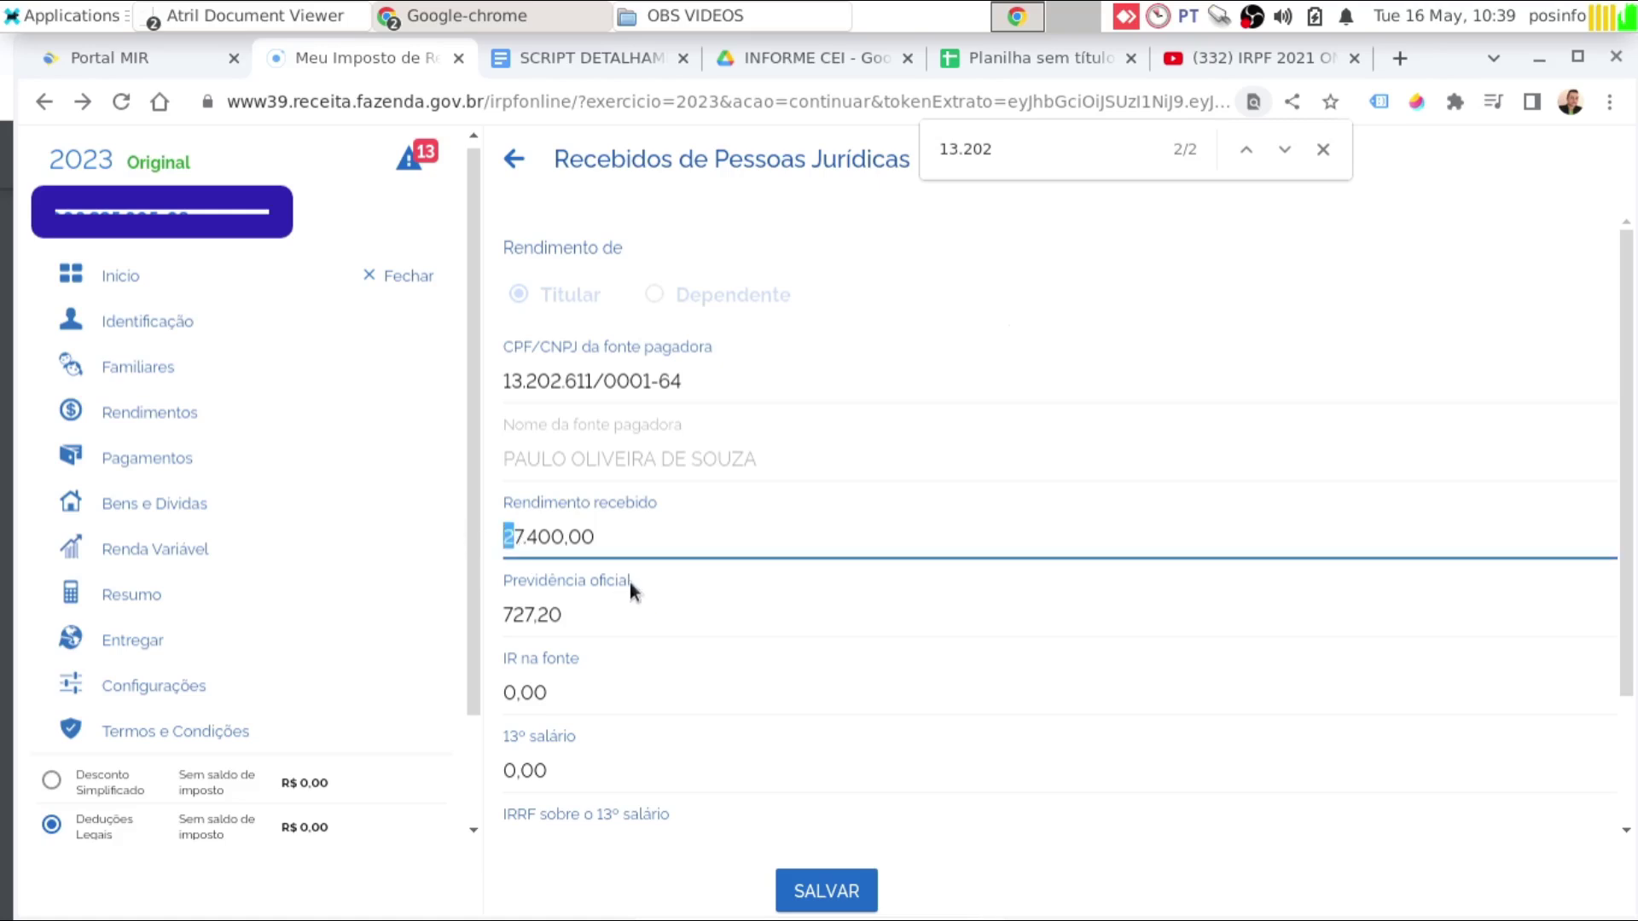
text(3)
click(1002, 445)
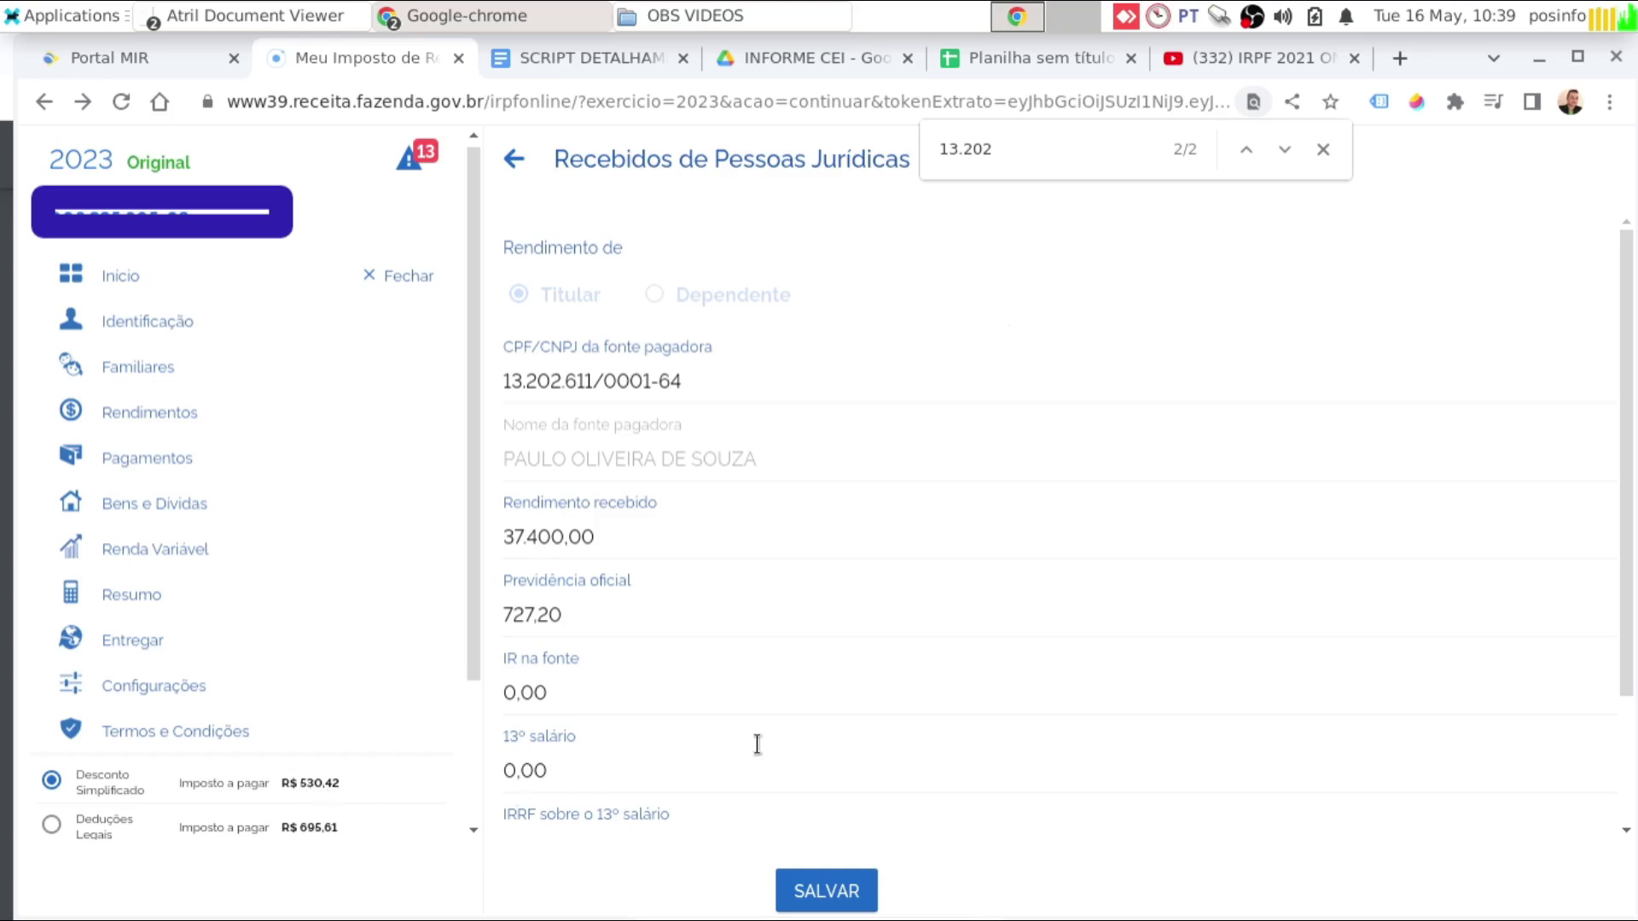
- Set the Rendimento recebido to 32.400,00 and save the entry to test the tax due with a smaller income
drag(503, 537, 523, 537)
key(Left)
key(Delete)
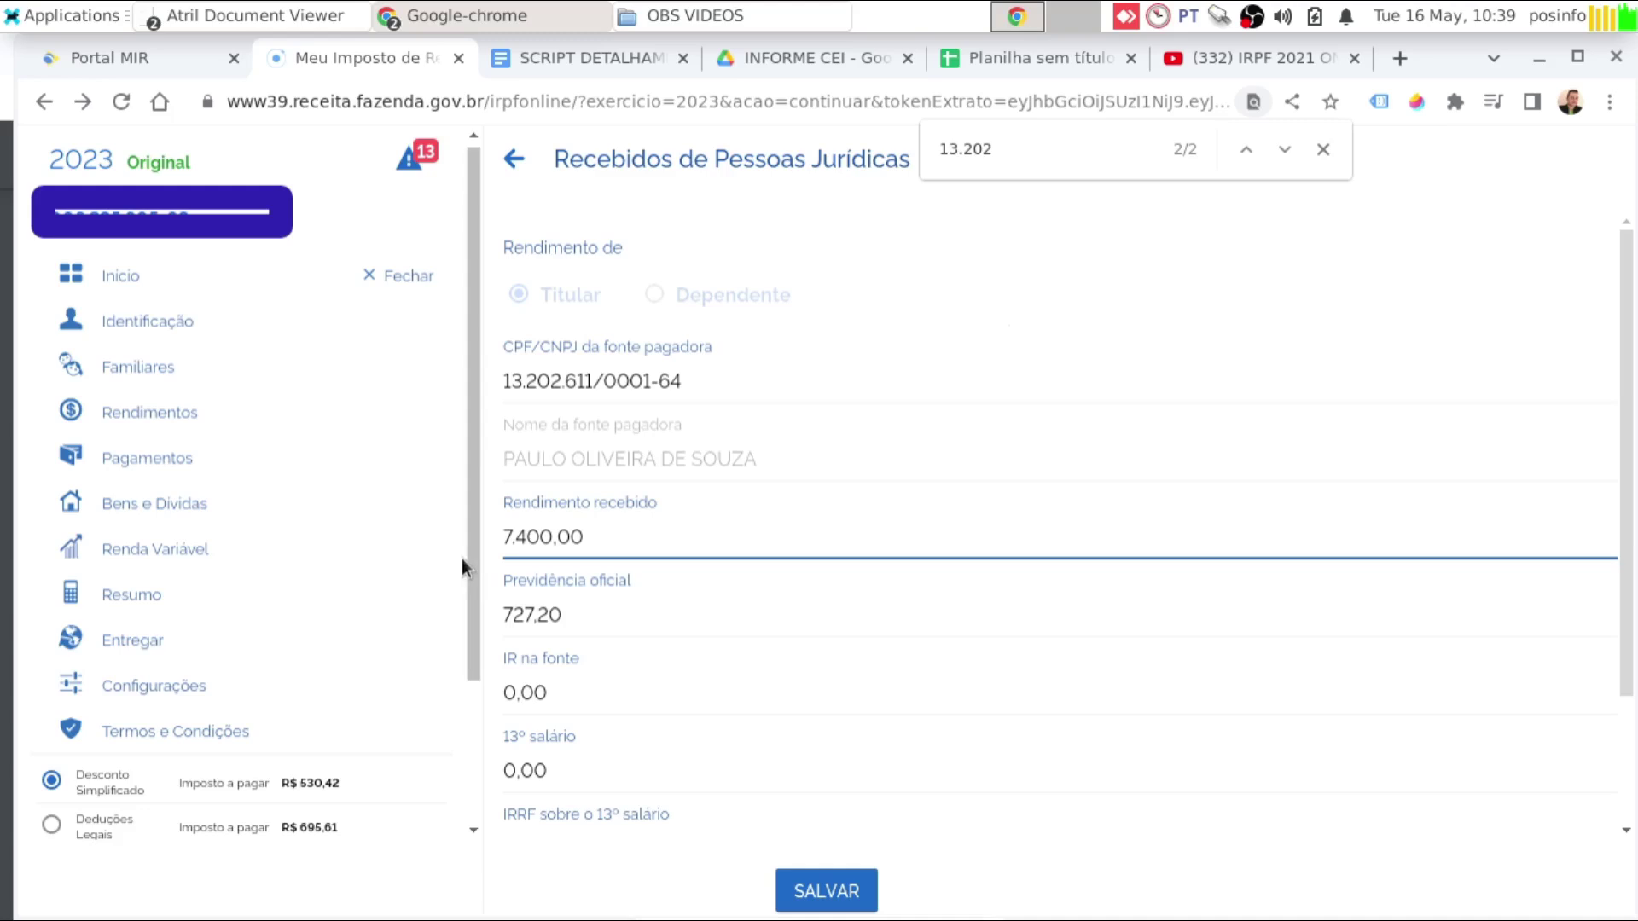
click(501, 537)
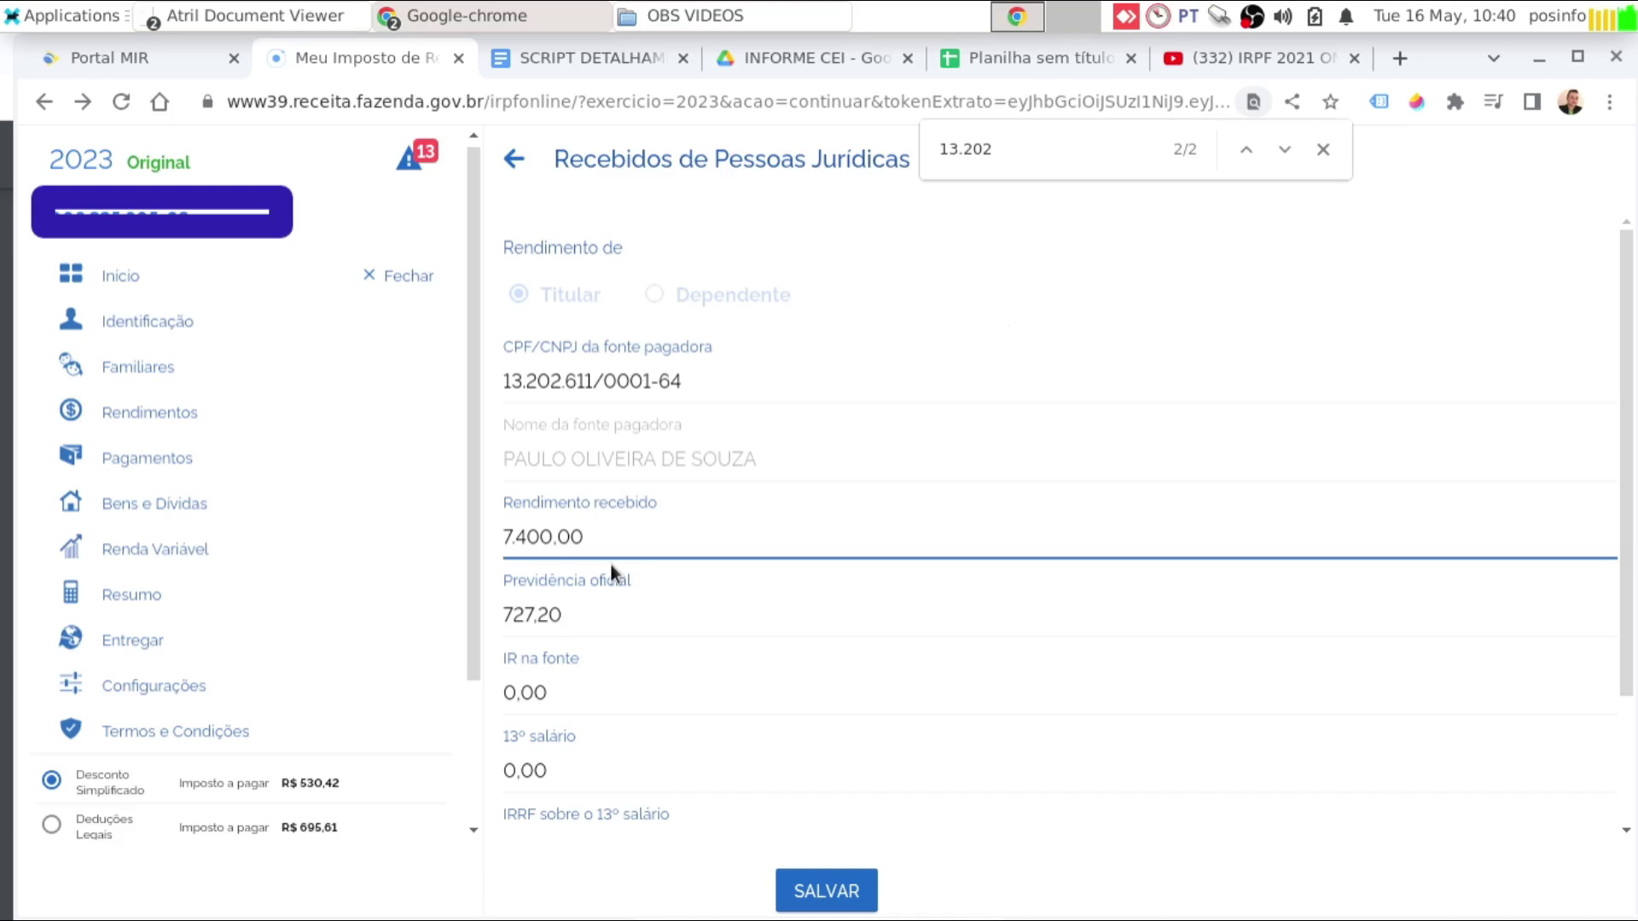
text(2)
drag(524, 538, 502, 538)
text(32)
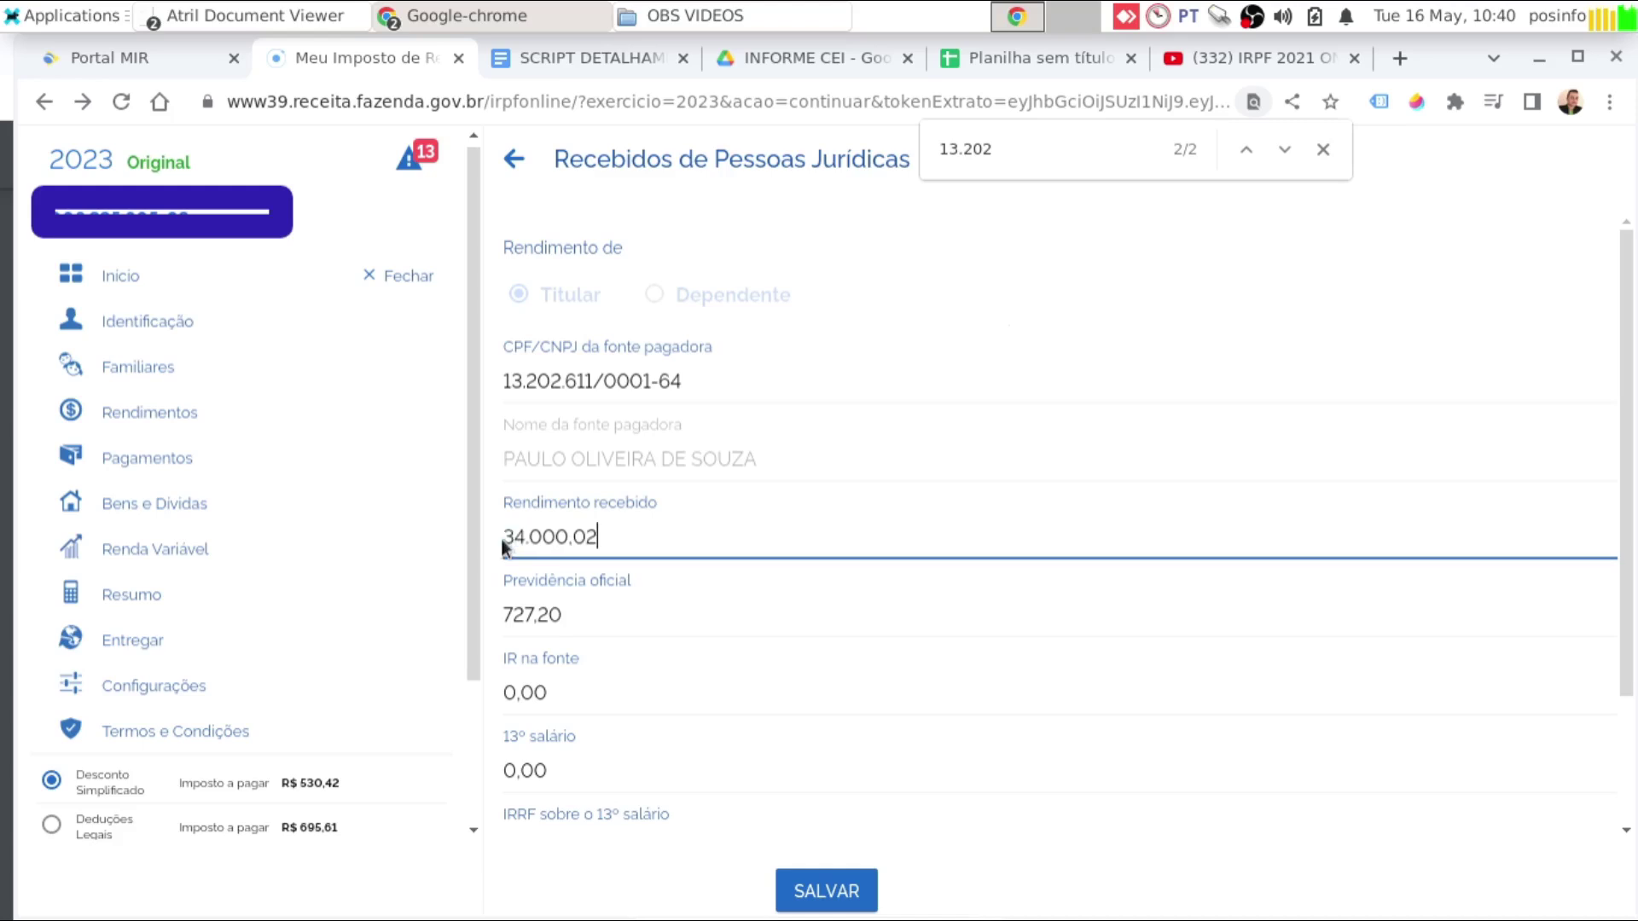
key(BackSpace)
click(511, 536)
text(2.)
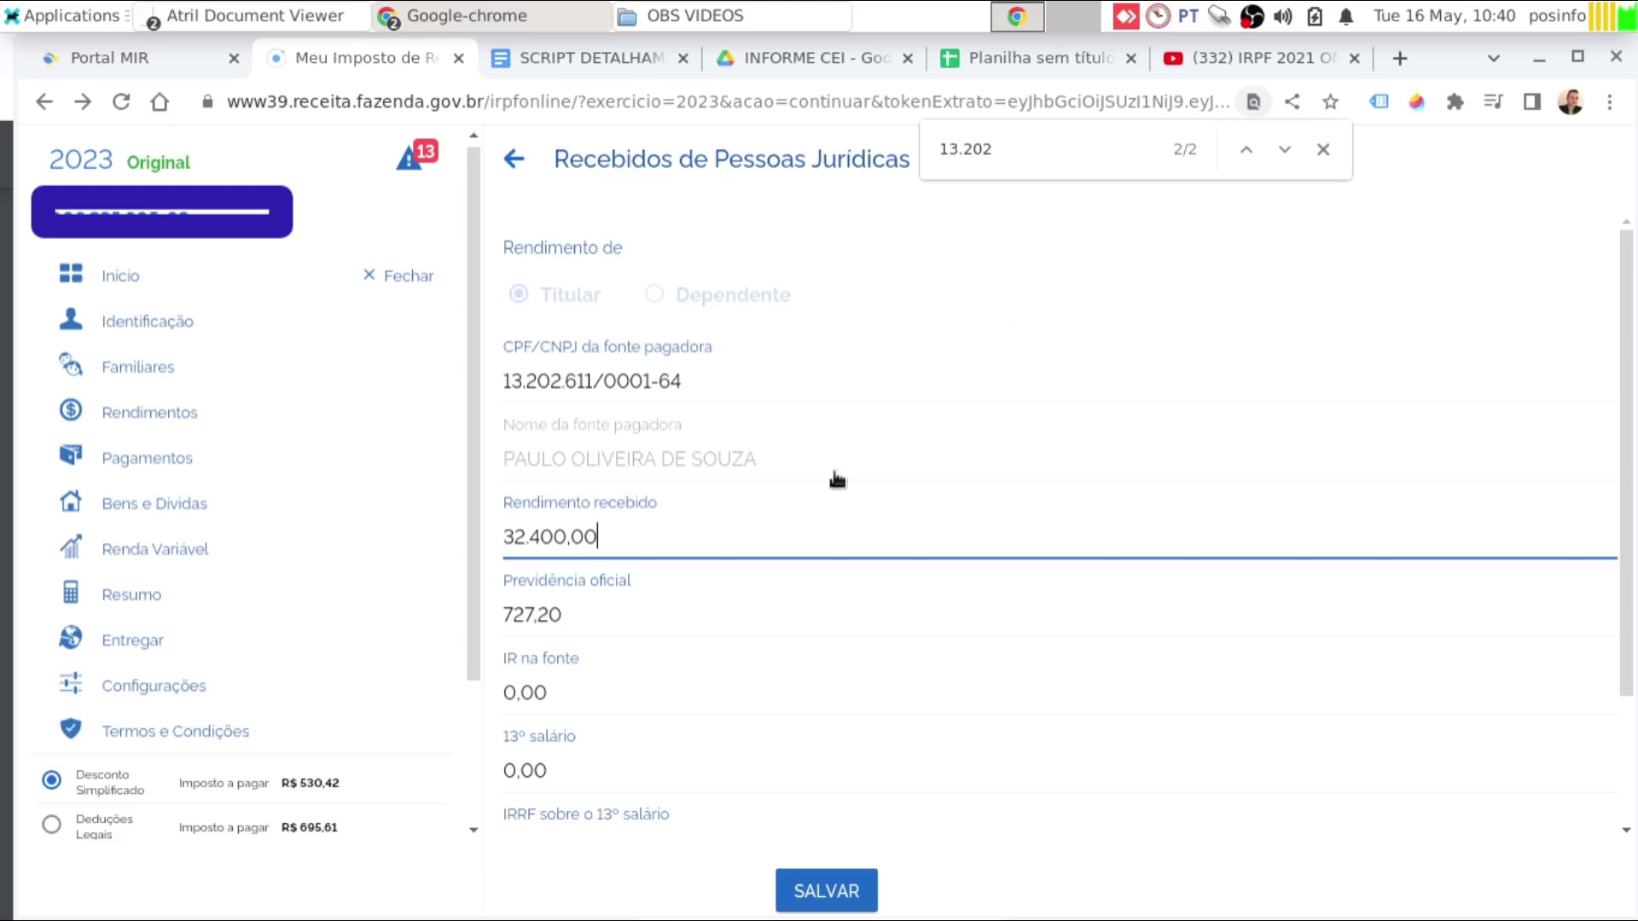
click(881, 373)
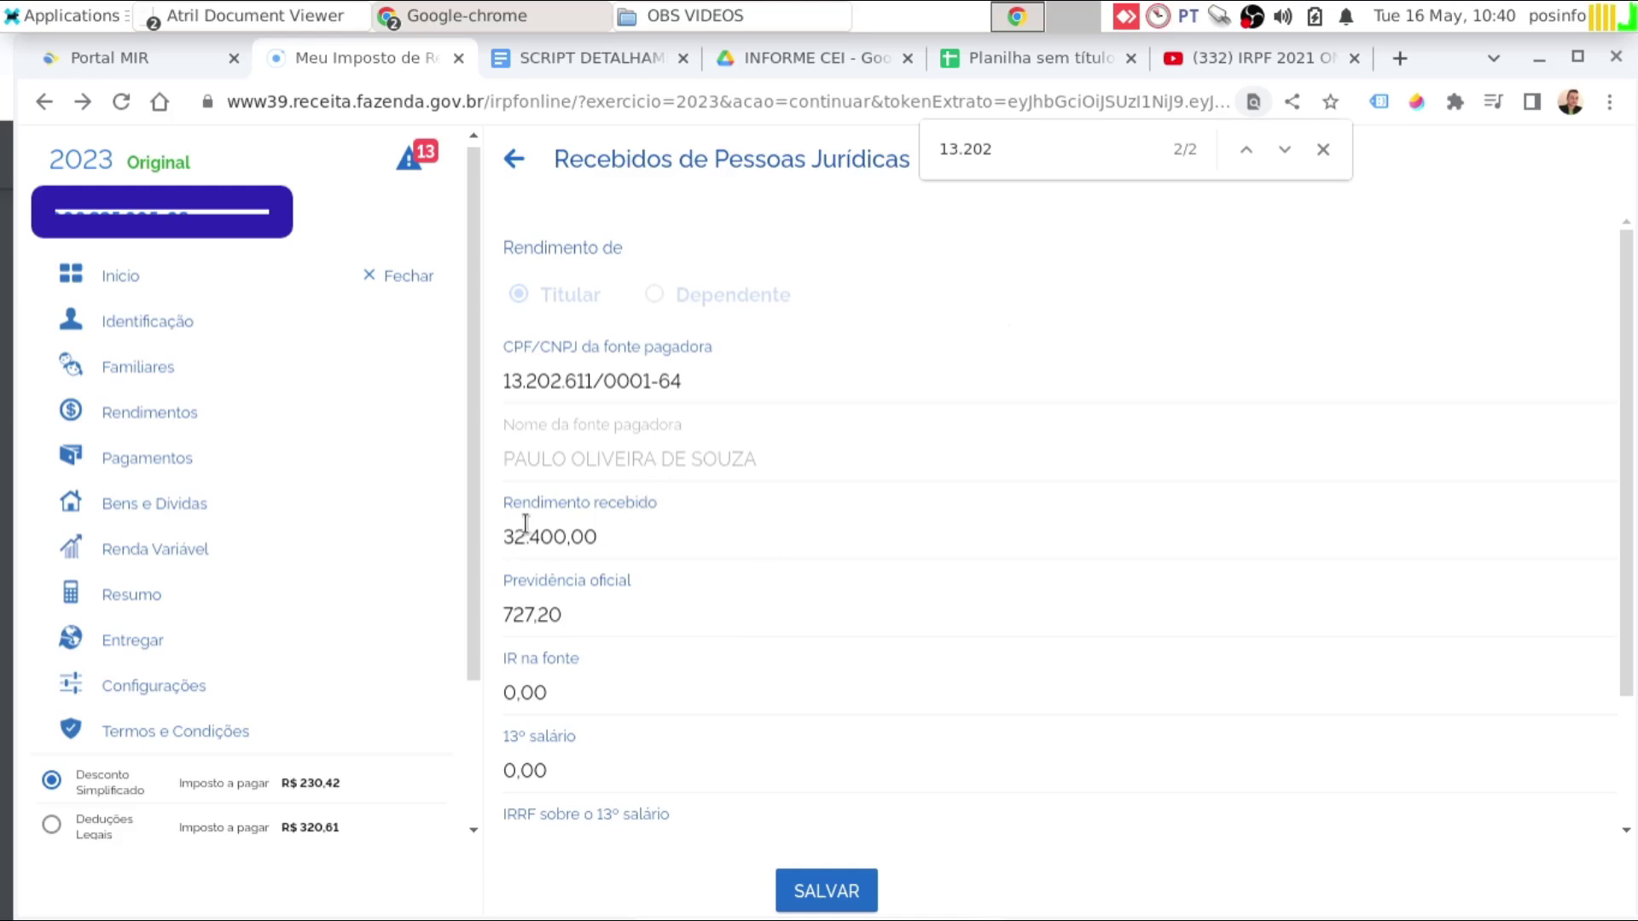
- Set the Rendimento recebido back to 27.400,00, save the entry and close the page search
drag(526, 536, 441, 539)
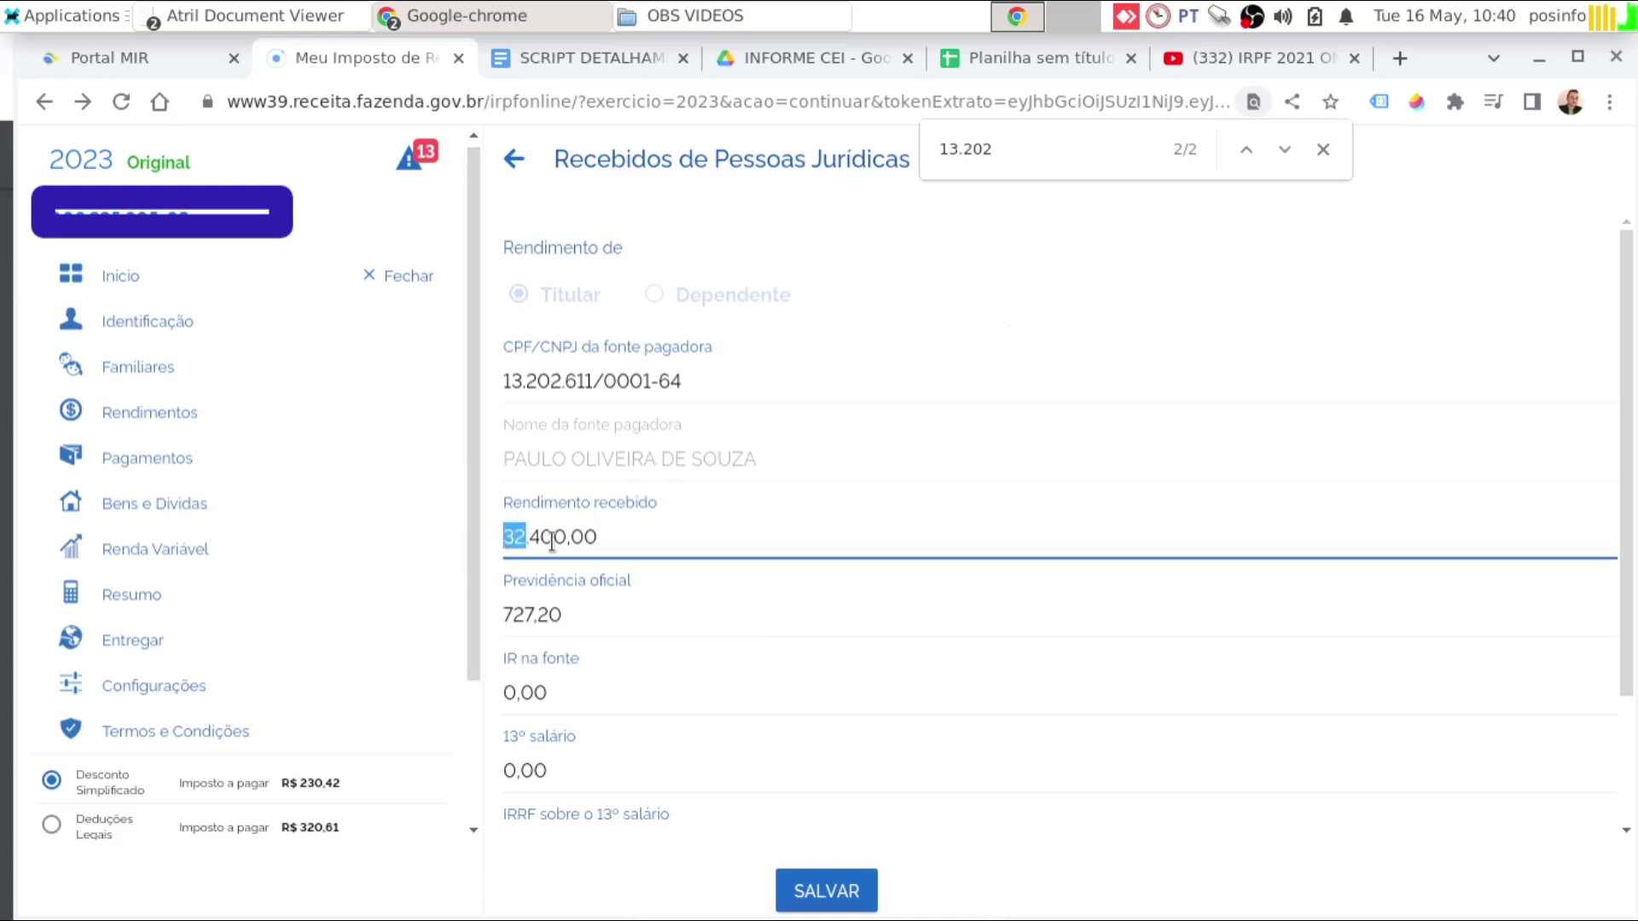
text(20)
key(BackSpace)
text(7)
key(BackSpace)
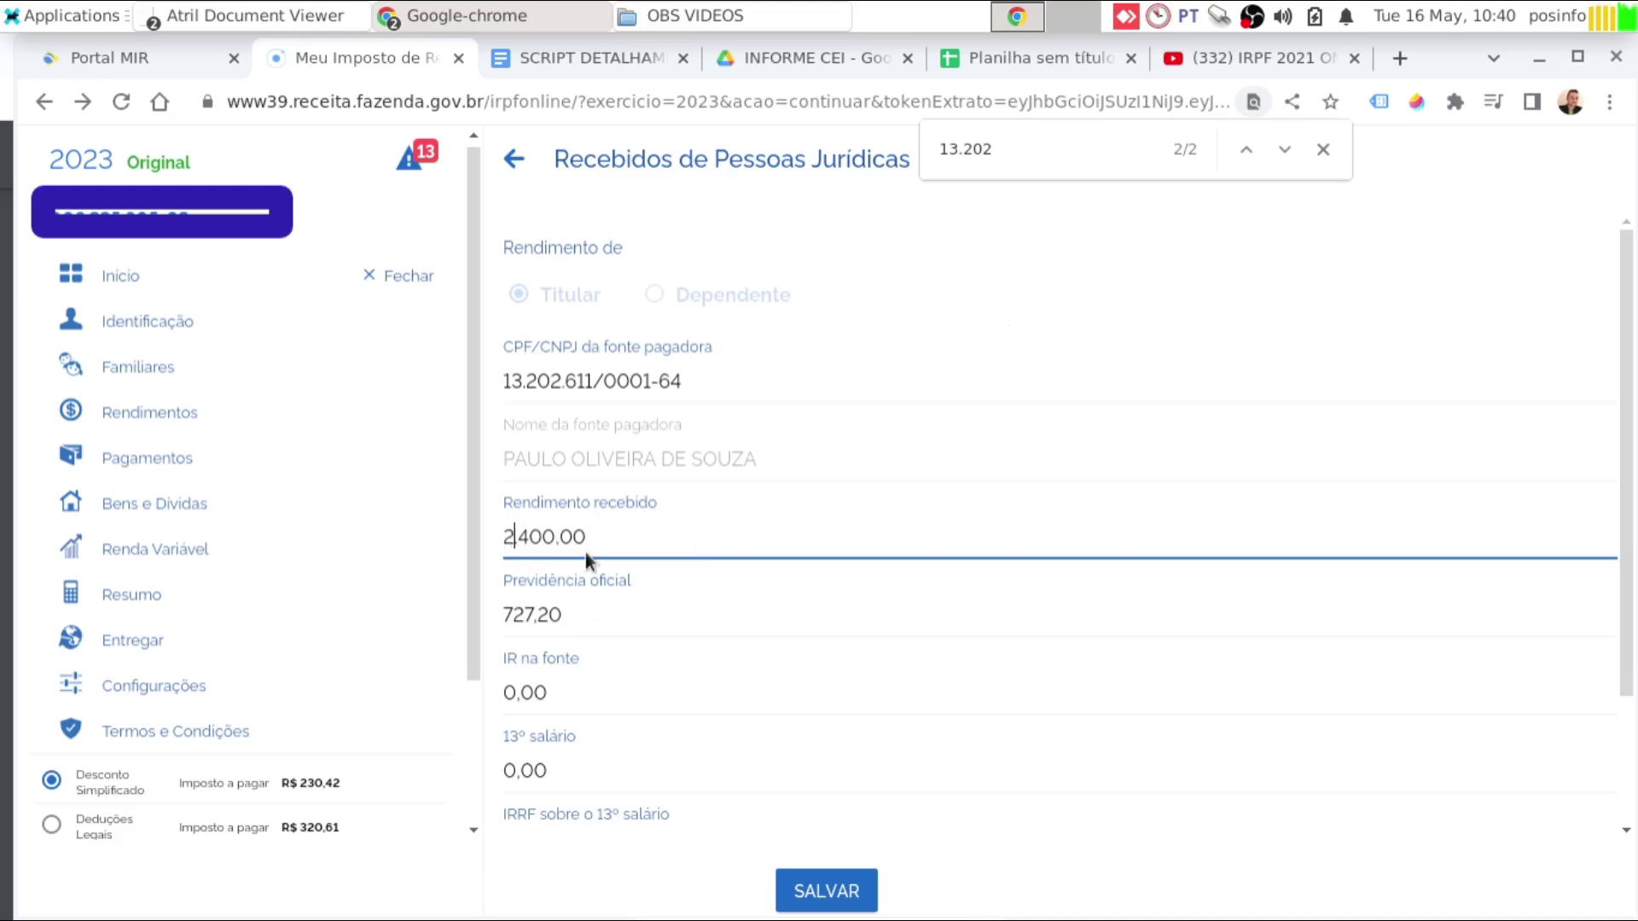
text(7)
click(823, 890)
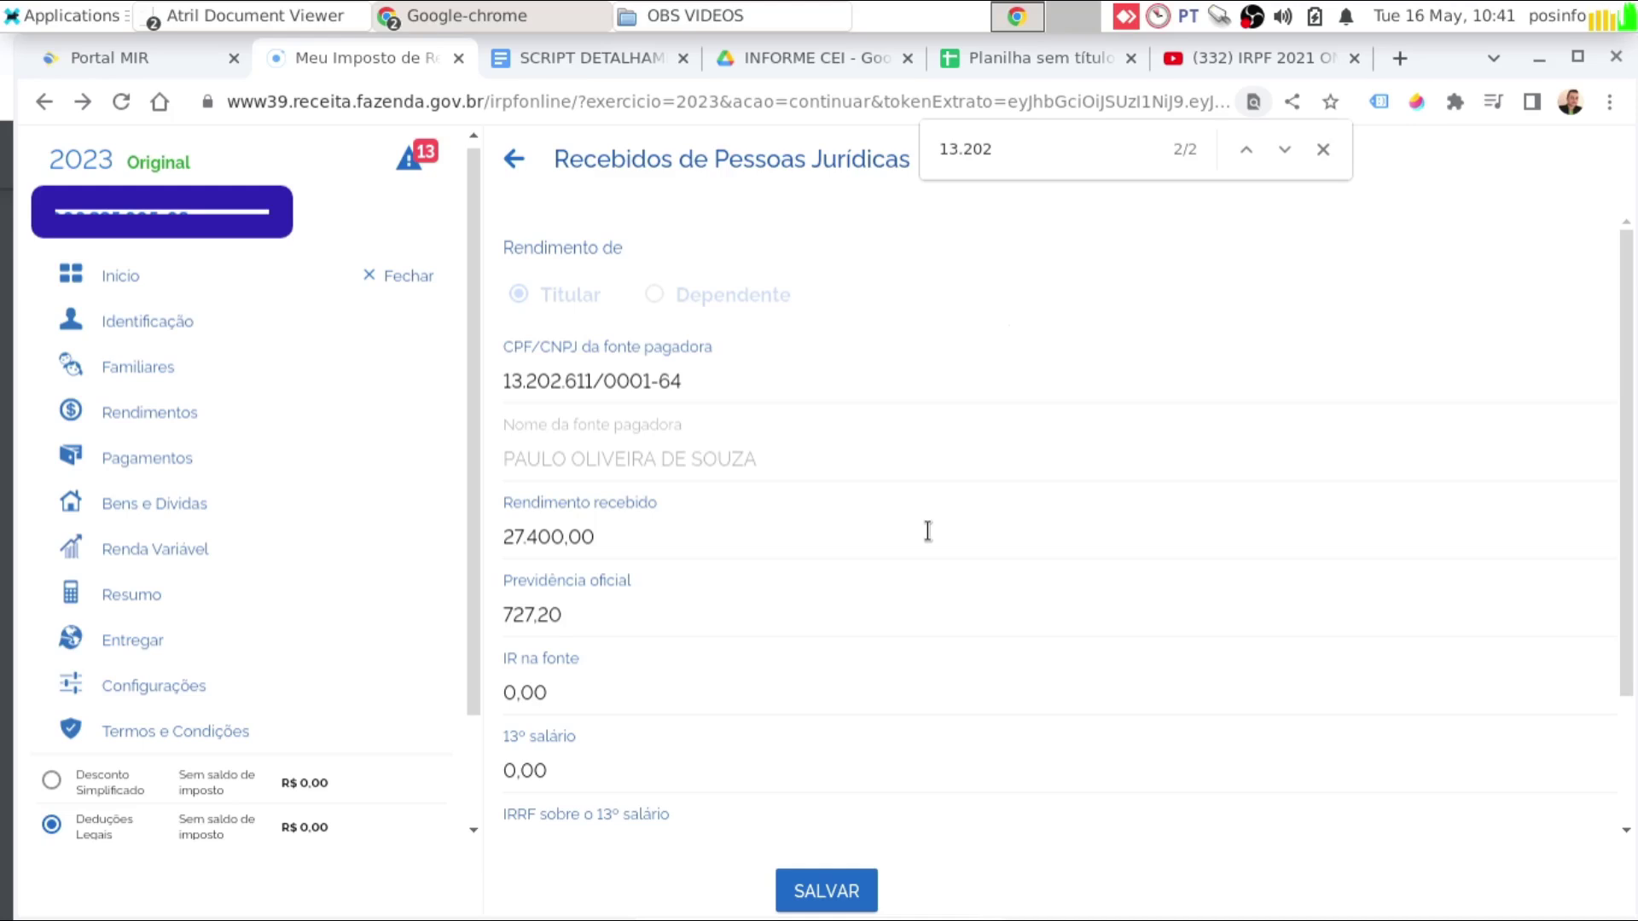
key(Escape)
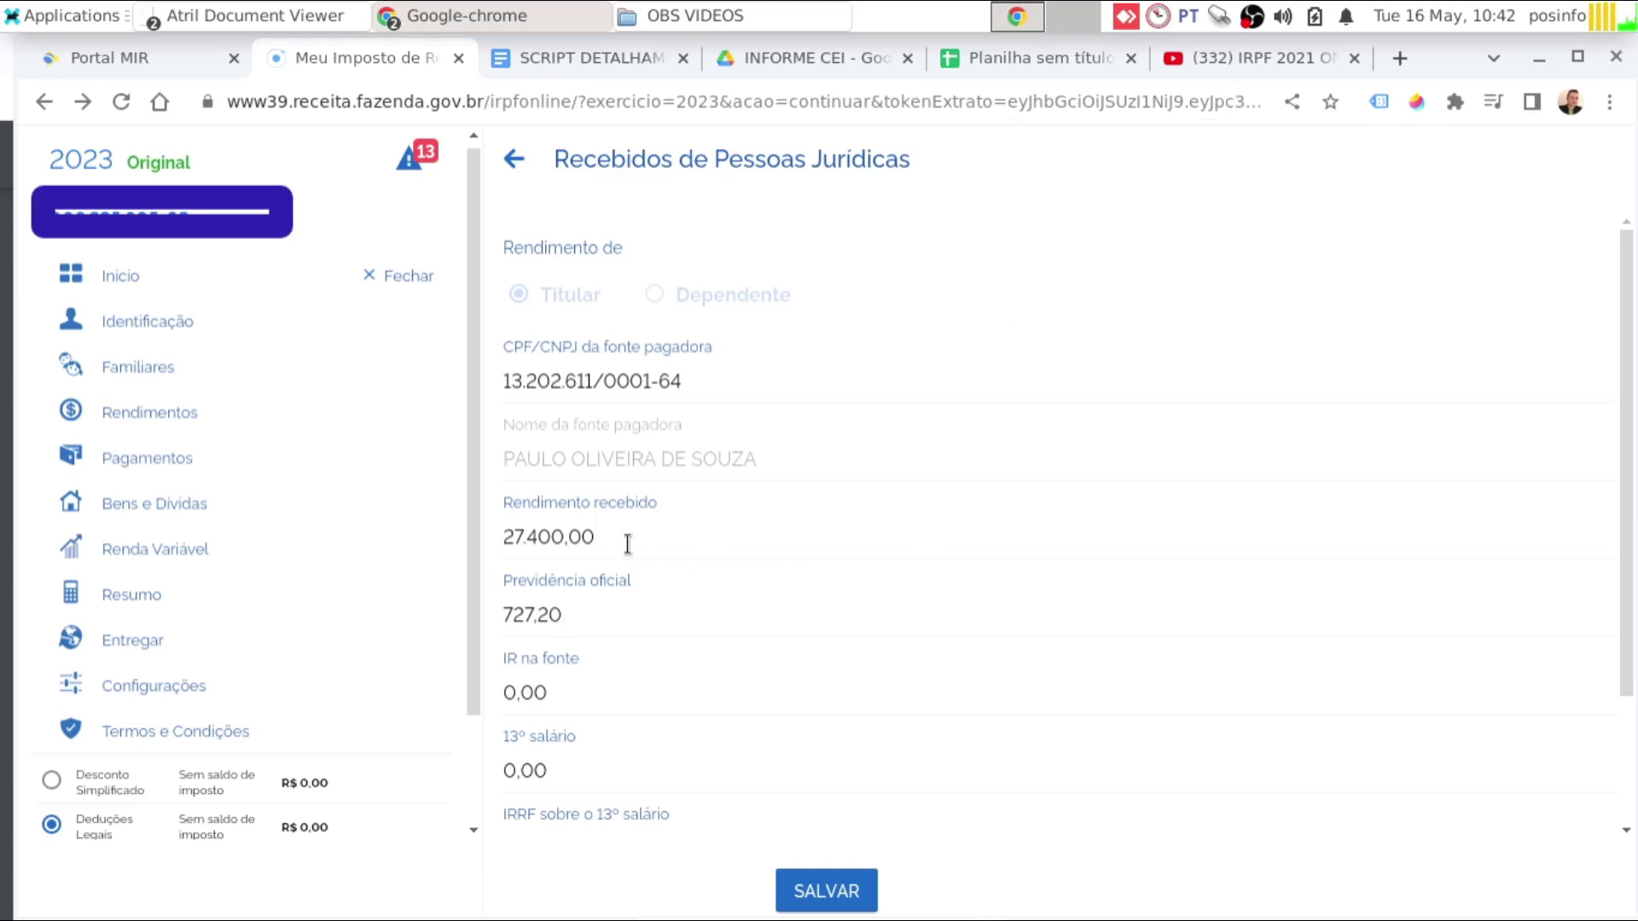